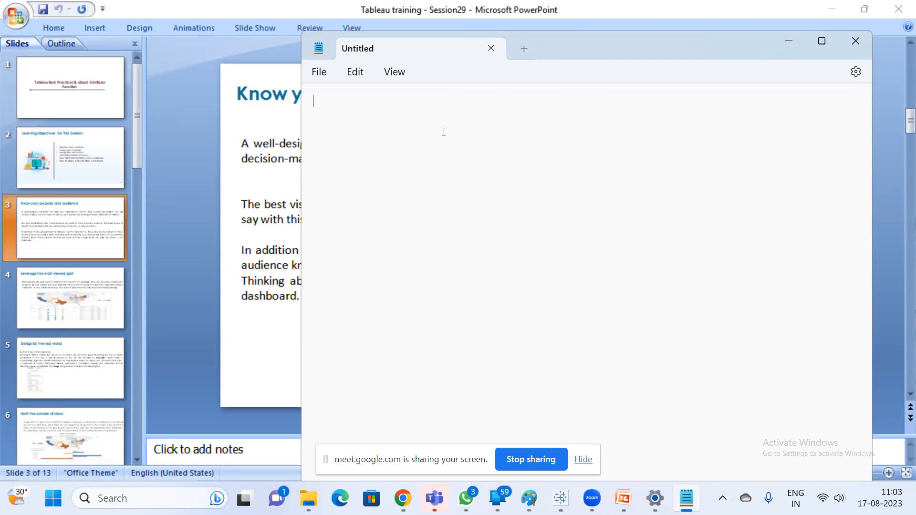
Step: Write the heading "India Data" in the blank note, and below it the line "Prime minister states - union territories"
{"action": "type", "text": "India Data"}
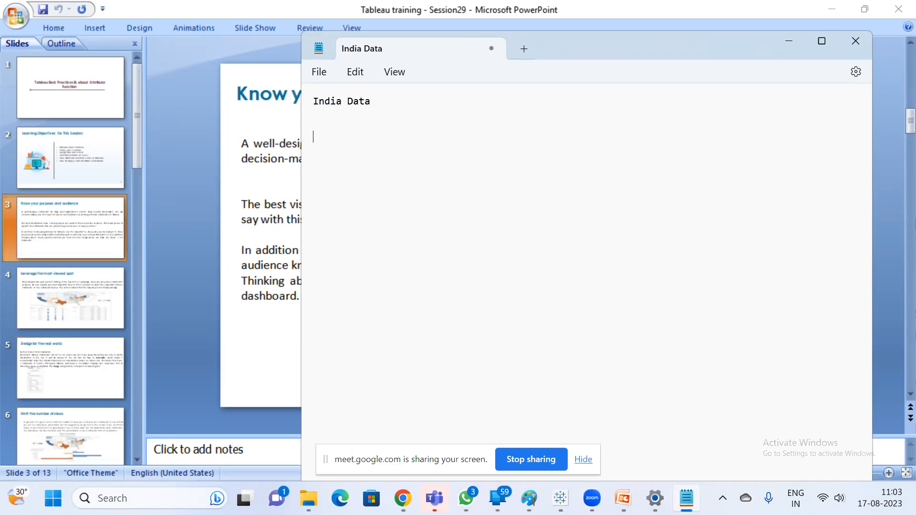
{"action": "type", "text": "Prime minister sta"}
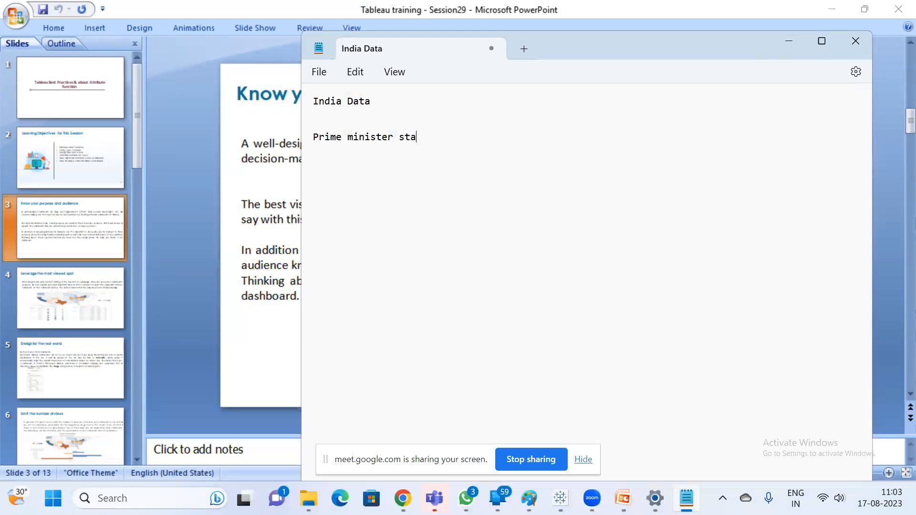
{"action": "type", "text": "tes - union territories"}
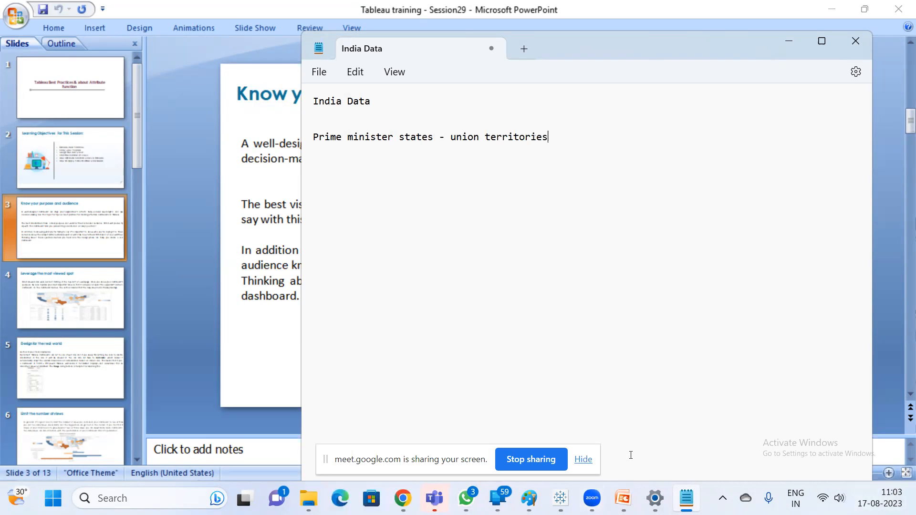
Step: Switch to Tableau, start a new Microsoft Excel connection and sort the Desktop files by date modified in ascending order
{"action": "mouse_move", "coordinate": [592, 499]}
{"action": "left_click", "coordinate": [560, 498]}
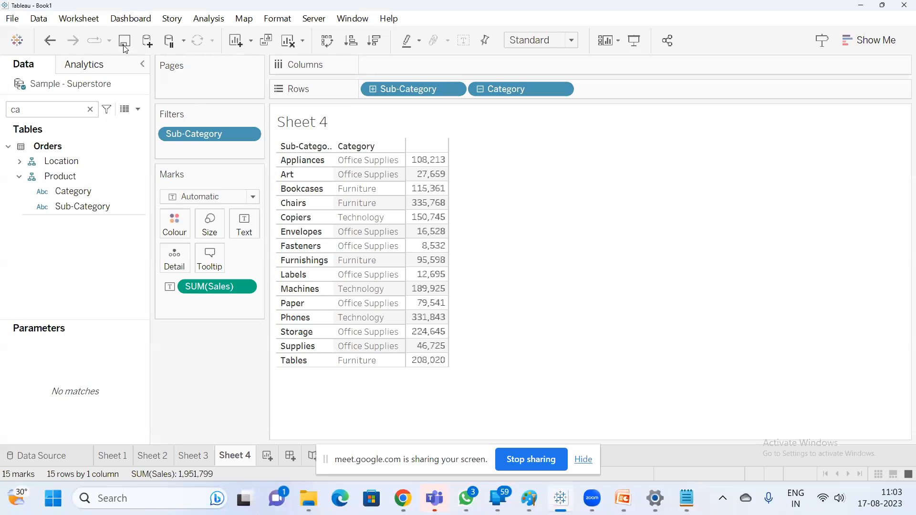
{"action": "left_click", "coordinate": [147, 42]}
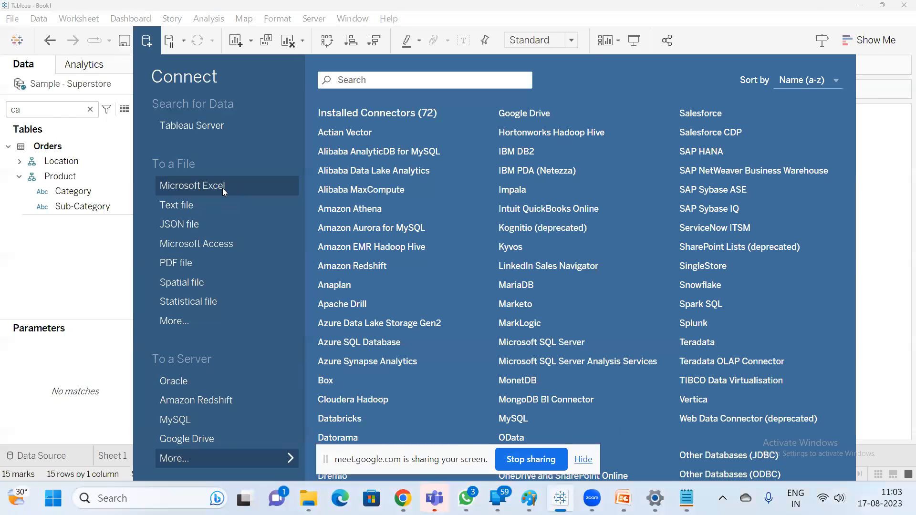
{"action": "left_click", "coordinate": [222, 188]}
{"action": "left_click", "coordinate": [337, 206]}
{"action": "scroll", "coordinate": [335, 204], "scroll_direction": "down", "scroll_amount": 3}
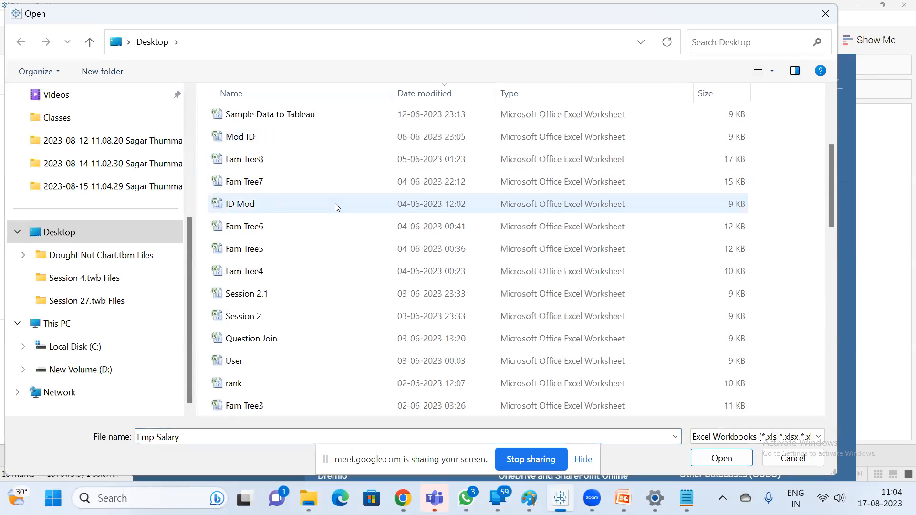
{"action": "scroll", "coordinate": [335, 203], "scroll_direction": "down", "scroll_amount": 8}
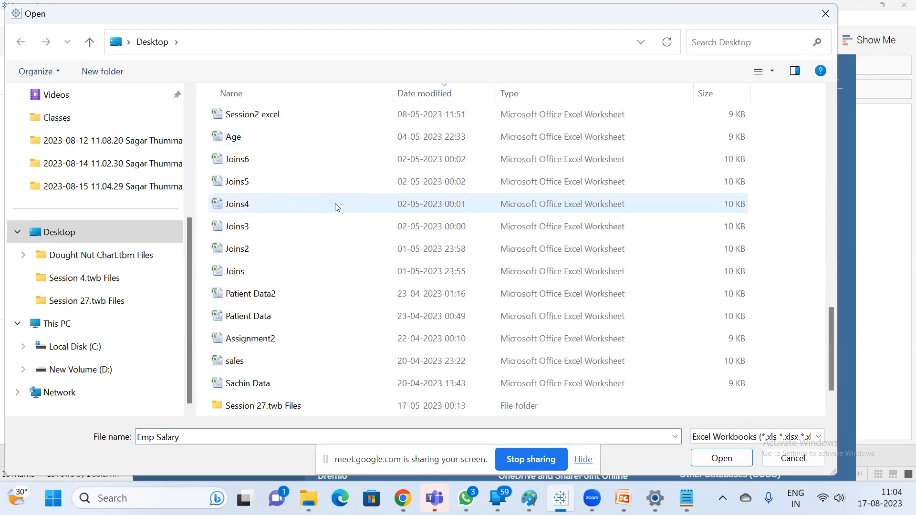
{"action": "scroll", "coordinate": [335, 203], "scroll_direction": "up", "scroll_amount": 11}
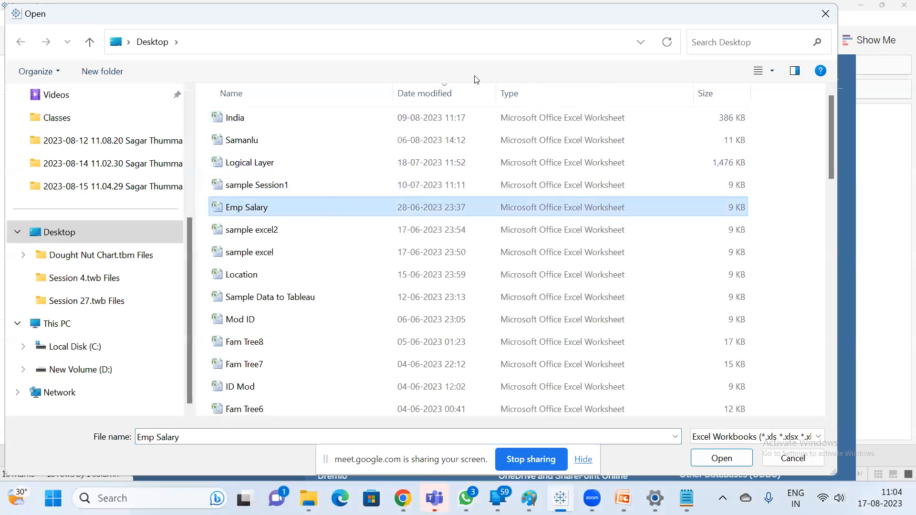
{"action": "left_click", "coordinate": [418, 95]}
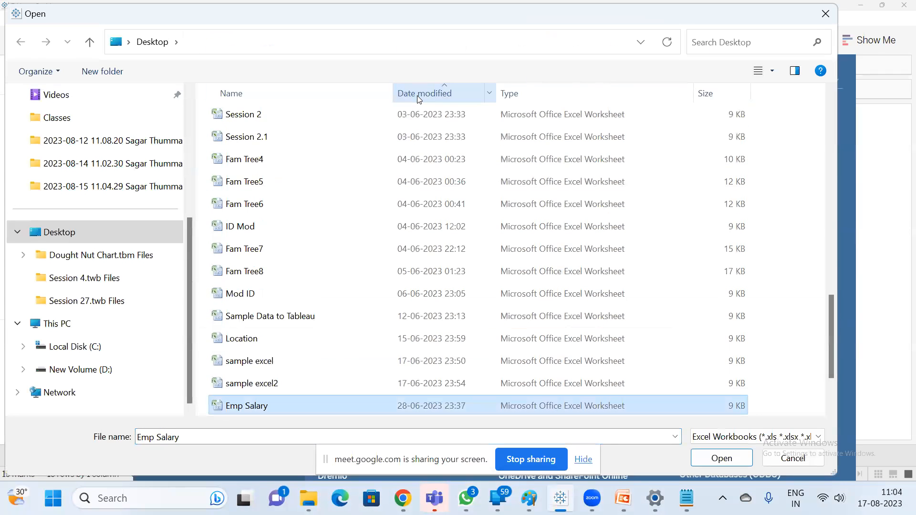
Step: Connect to the India Excel workbook from the Desktop folder
{"action": "left_click", "coordinate": [270, 137]}
{"action": "key", "text": "Down"}
{"action": "key", "text": "Down"}
{"action": "key", "text": "Down"}
{"action": "key", "text": "Down"}
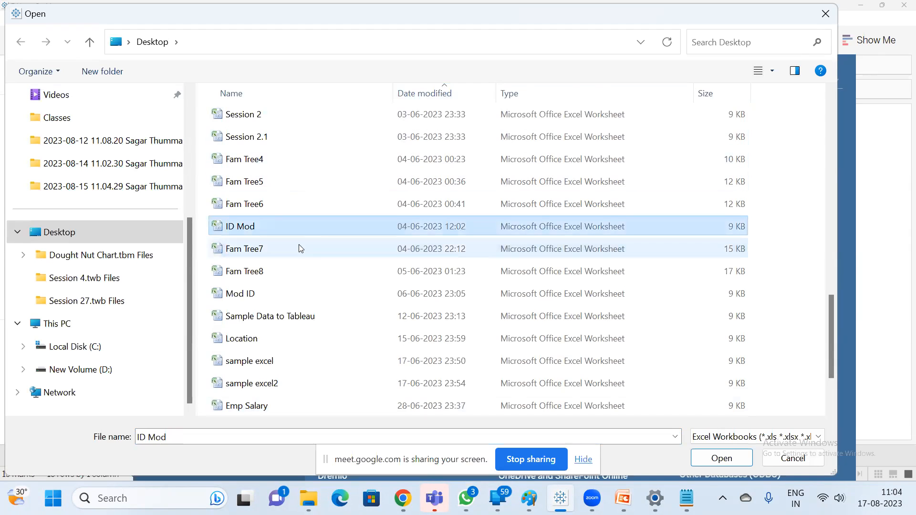
{"action": "key", "text": "End"}
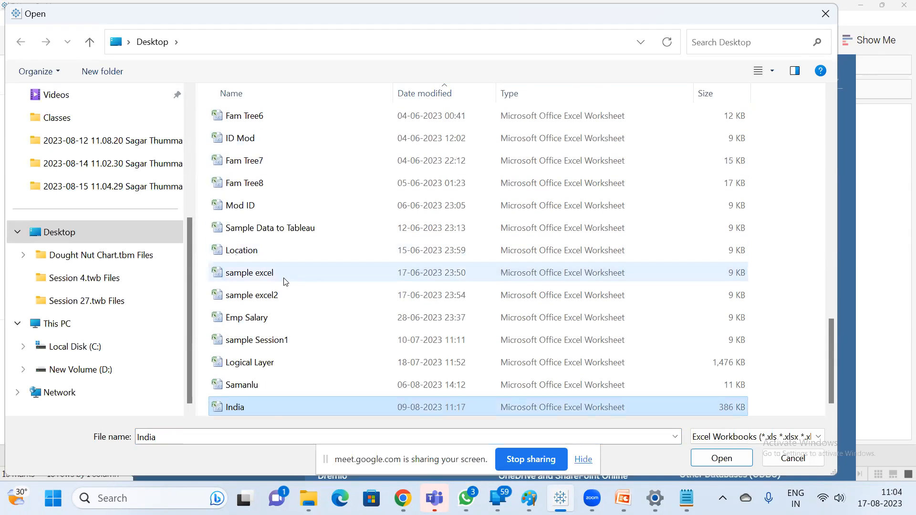
{"action": "double_click", "coordinate": [271, 404]}
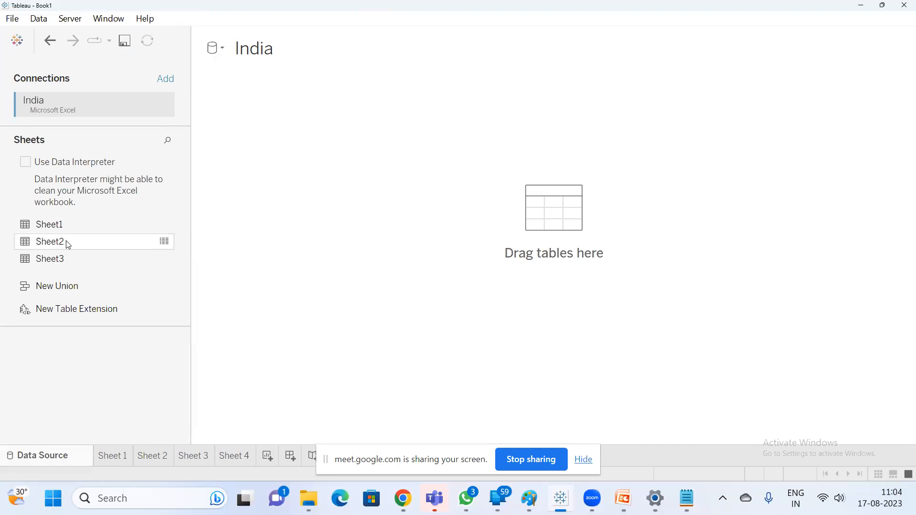
Step: Add Sheet2 of the India workbook to the data source and create a new worksheet with an unfiltered field list
{"action": "double_click", "coordinate": [67, 243]}
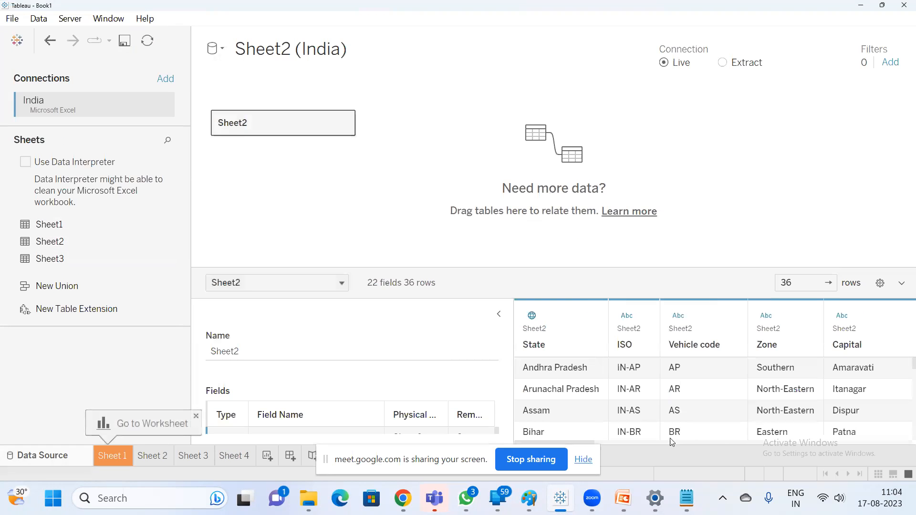
{"action": "left_click", "coordinate": [583, 459]}
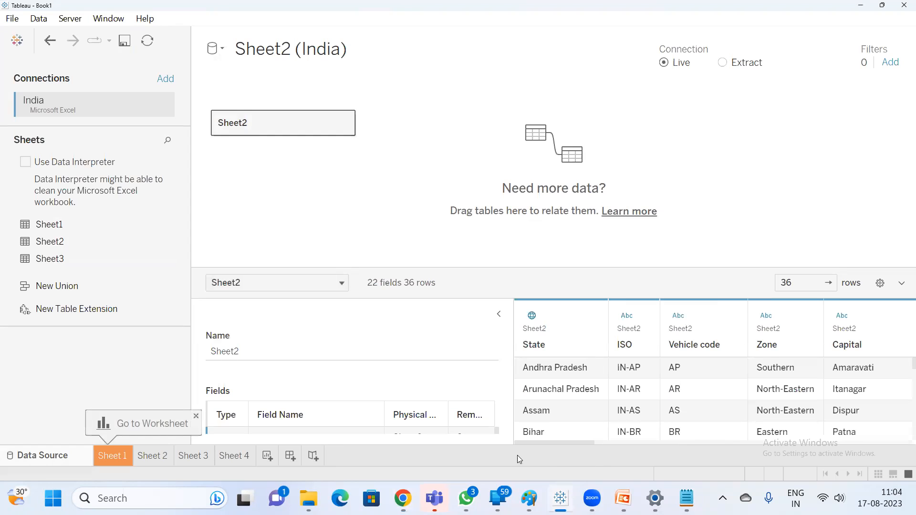
{"action": "left_click", "coordinate": [265, 457]}
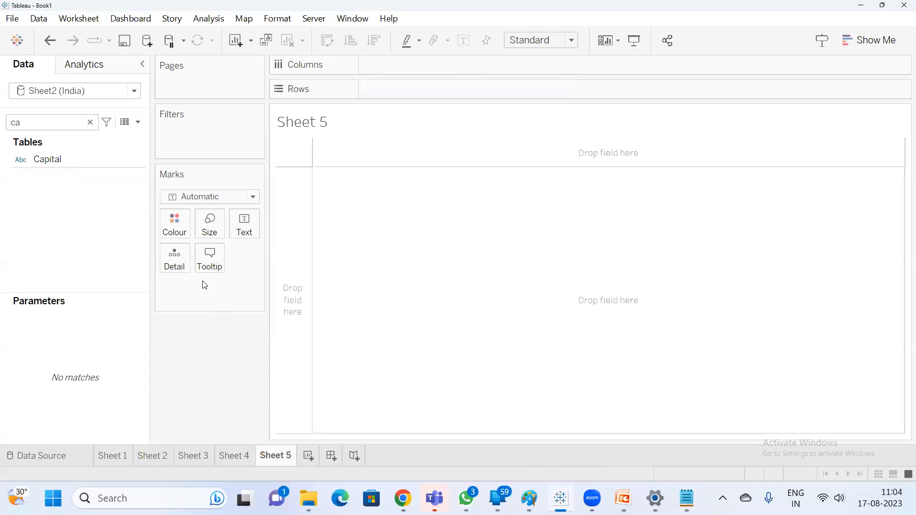
{"action": "left_click", "coordinate": [90, 122]}
Step: Switch to Notepad and add the line "Central Home minister" below the prime minister line
{"action": "left_click", "coordinate": [687, 499]}
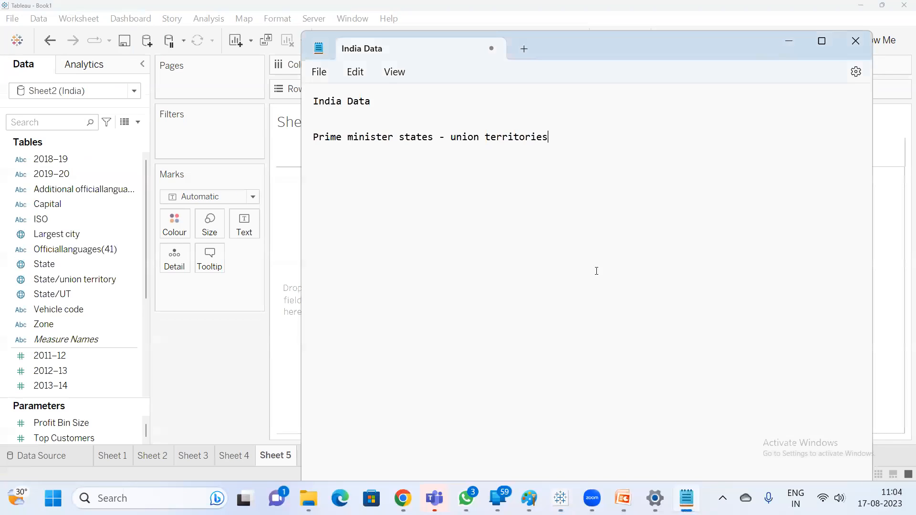
{"action": "type", "text": "Central Homme minister"}
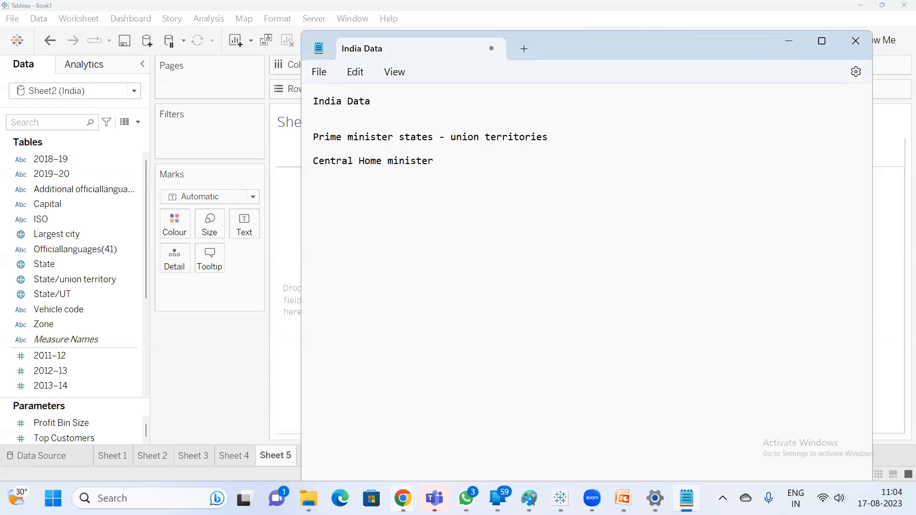
Step: Switch to the Google Meet call, admit the waiting participant and return to the Notepad notes
{"action": "mouse_move", "coordinate": [403, 498]}
{"action": "left_click", "coordinate": [340, 442]}
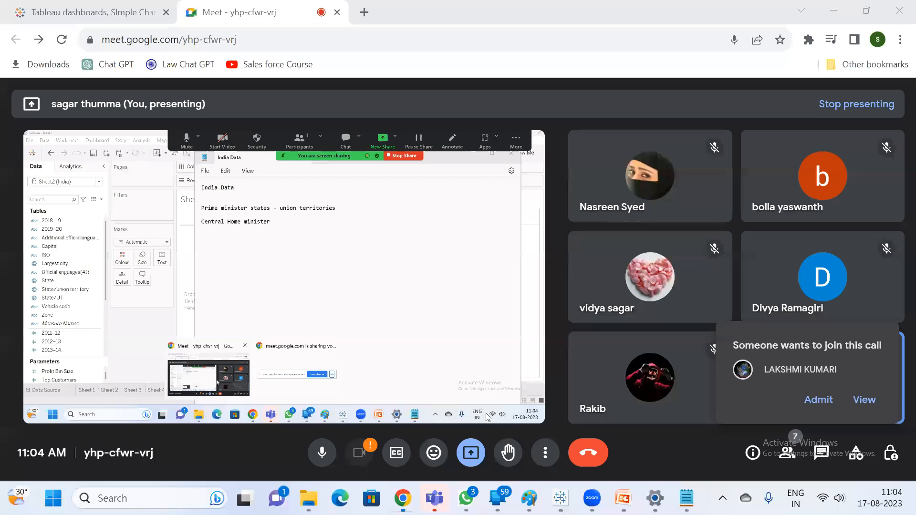
{"action": "left_click", "coordinate": [829, 403]}
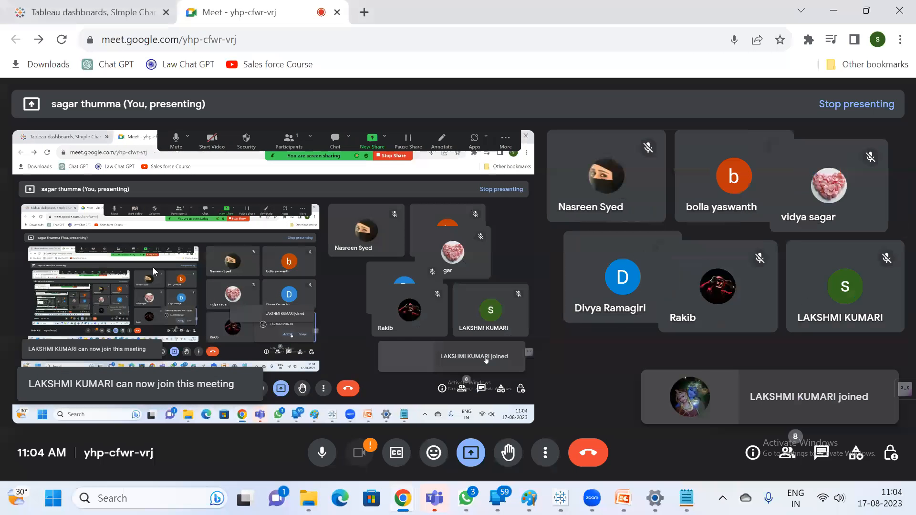
{"action": "left_click", "coordinate": [686, 498]}
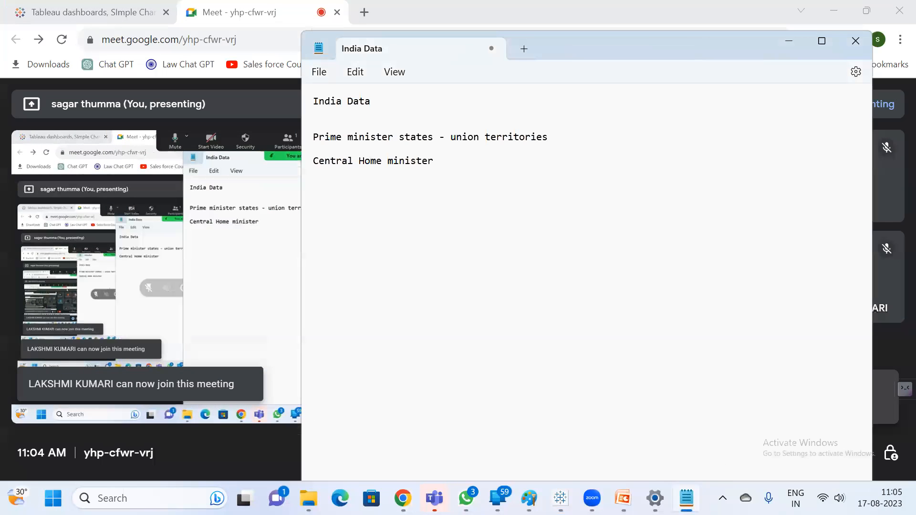
Step: Switch to Tableau and examine the underlying Sheet2 data, including the state, vehicle code, zone and yearly columns
{"action": "left_click", "coordinate": [562, 498]}
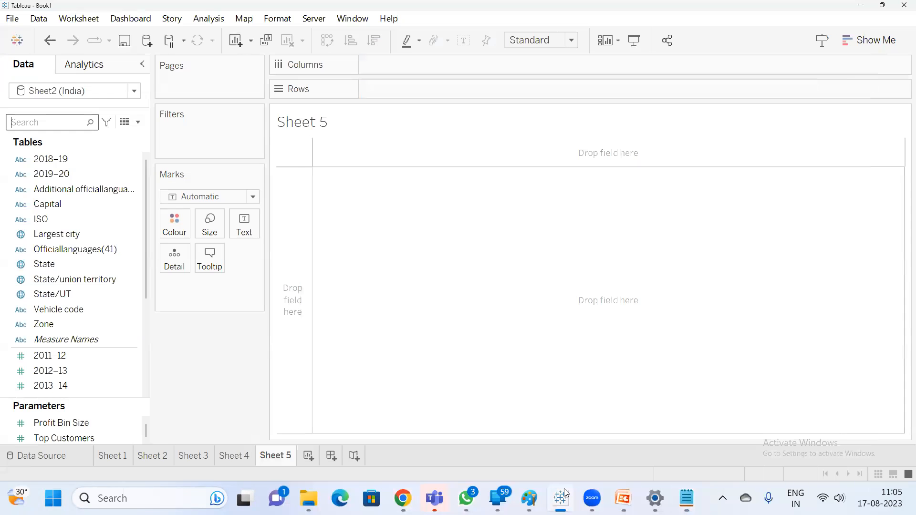
{"action": "left_click", "coordinate": [121, 122]}
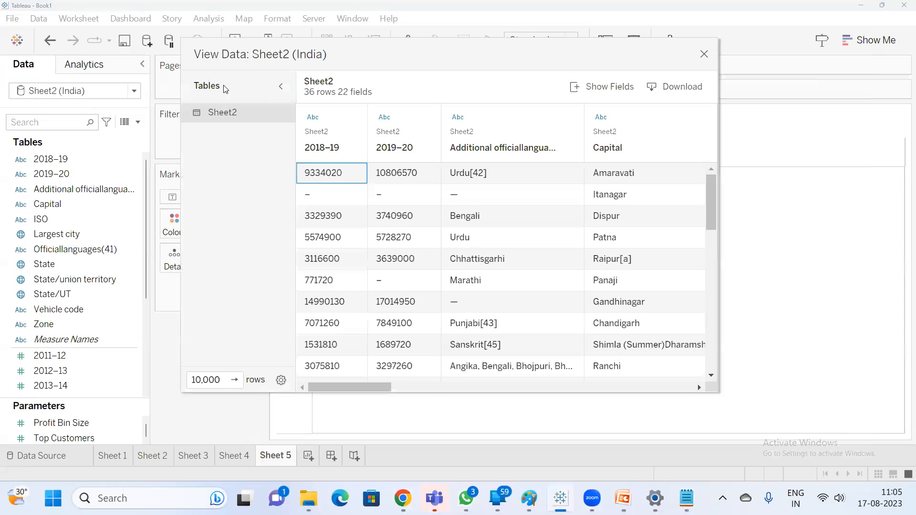
{"action": "left_click_drag", "start_coordinate": [217, 51], "coordinate": [78, 34]}
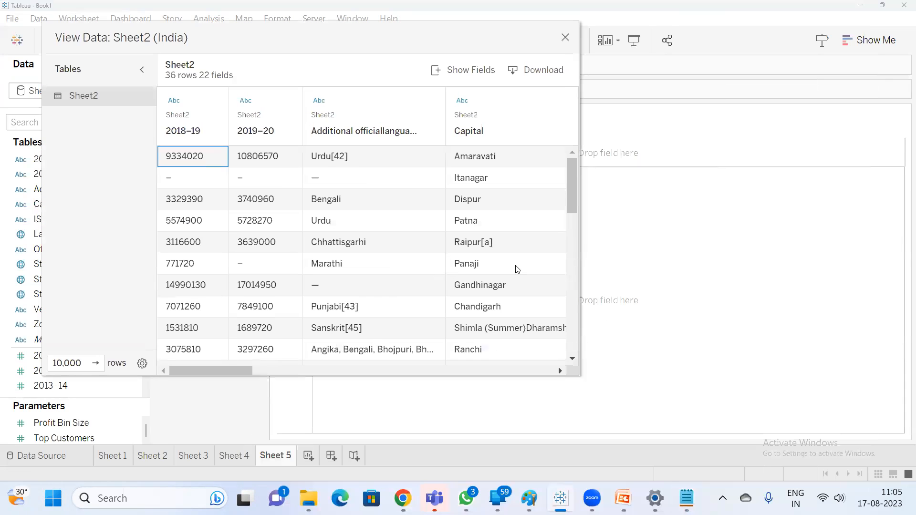
{"action": "left_click", "coordinate": [269, 330]}
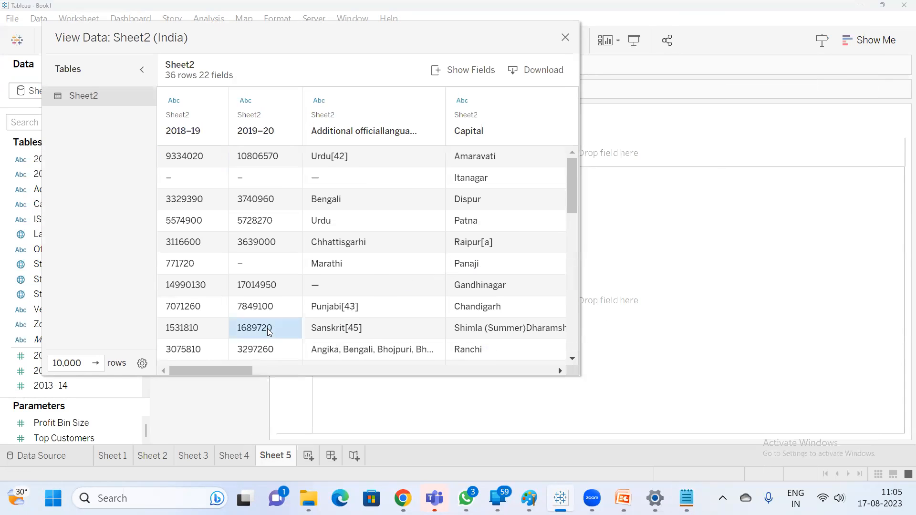
{"action": "left_click_drag", "start_coordinate": [224, 368], "coordinate": [390, 372]}
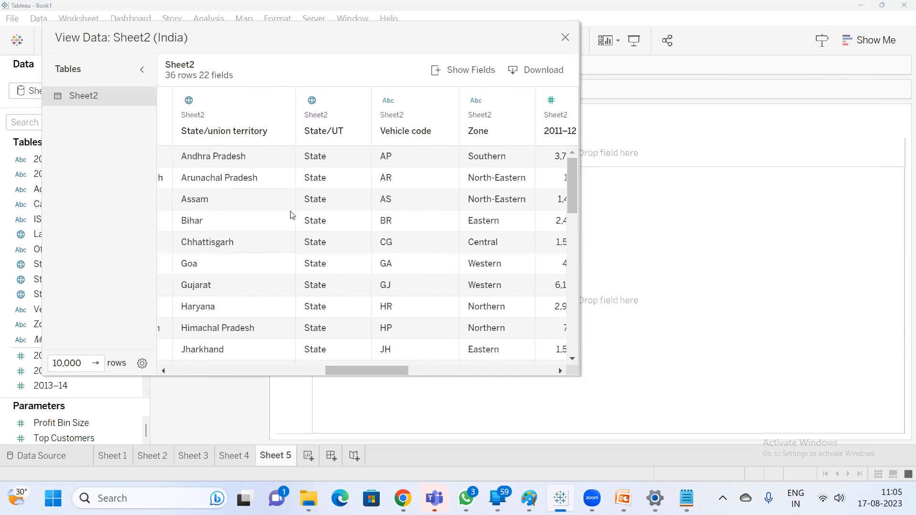
{"action": "left_click", "coordinate": [268, 174]}
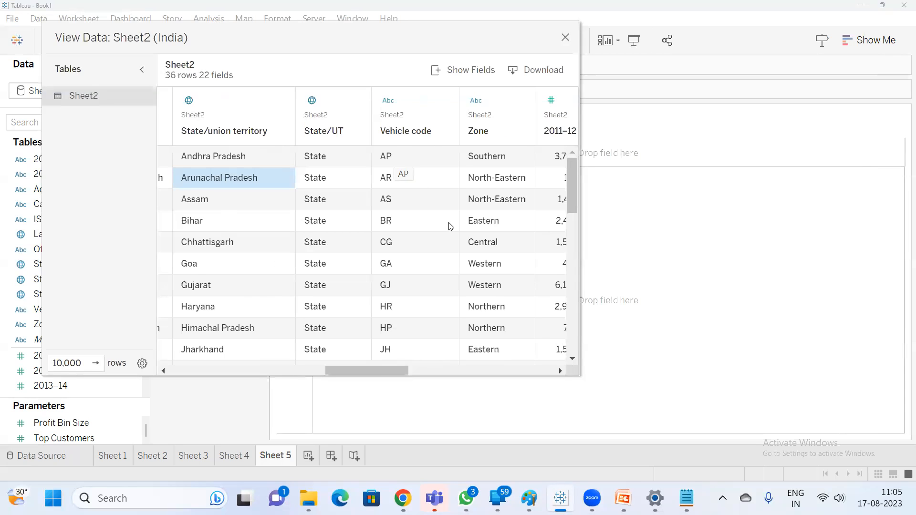
{"action": "left_click_drag", "start_coordinate": [378, 370], "coordinate": [417, 371]}
{"action": "left_click_drag", "start_coordinate": [197, 30], "coordinate": [208, 153]}
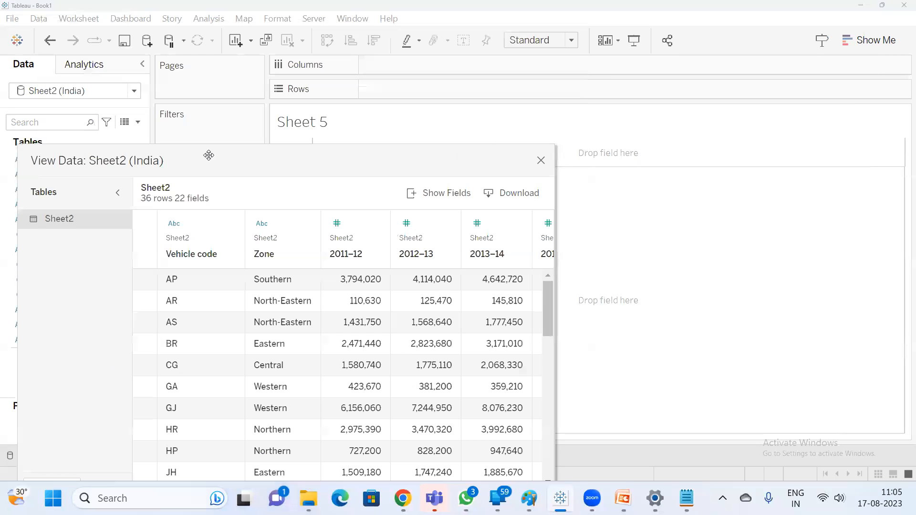
{"action": "left_click", "coordinate": [543, 161]}
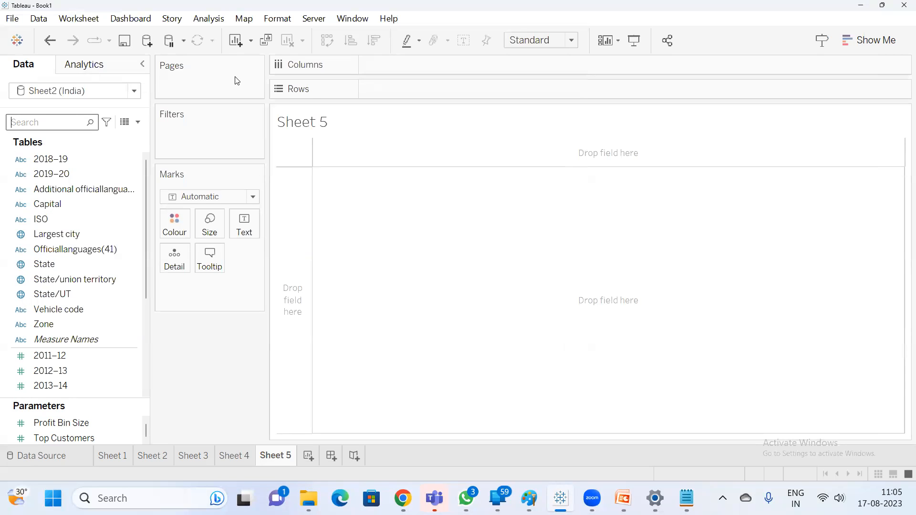
Step: Find the State field by searching "sta", plot it on Sheet 5 and change the view to a filled map
{"action": "type", "text": "sta"}
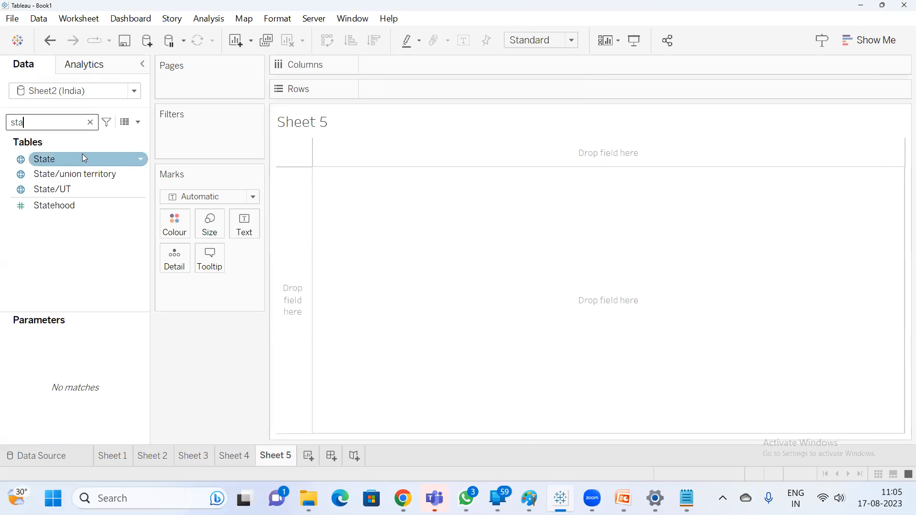
{"action": "left_click", "coordinate": [58, 160]}
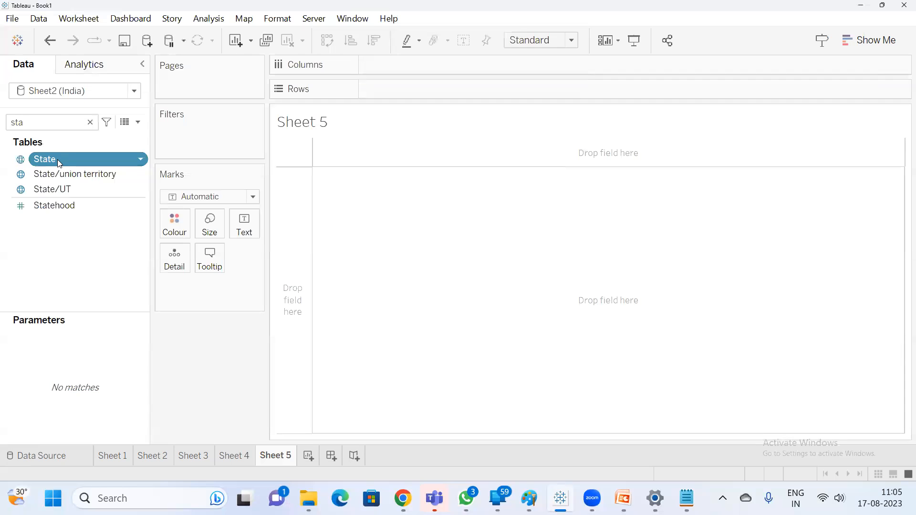
{"action": "double_click", "coordinate": [58, 159]}
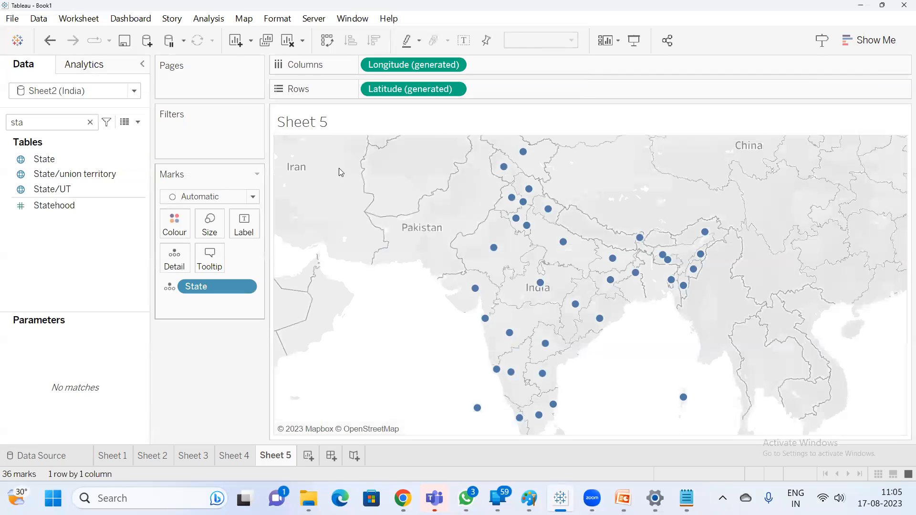
{"action": "left_click", "coordinate": [869, 40]}
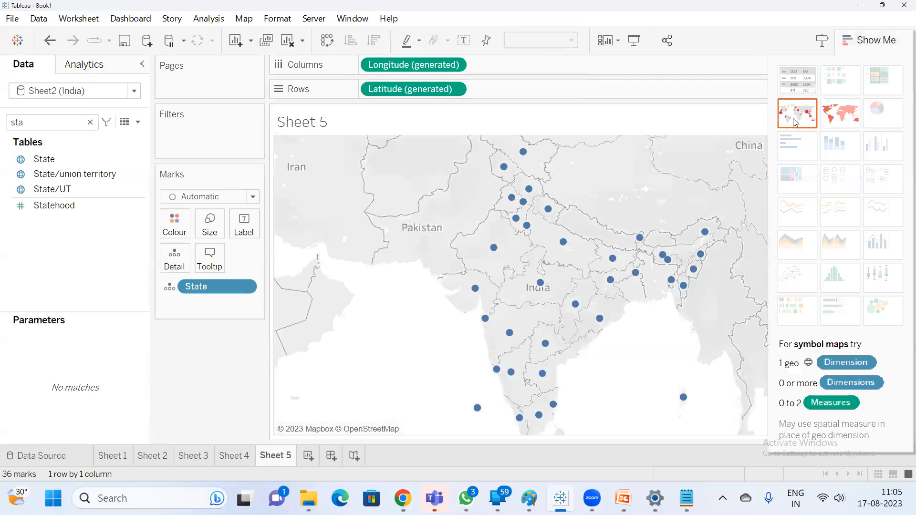
{"action": "left_click", "coordinate": [834, 110]}
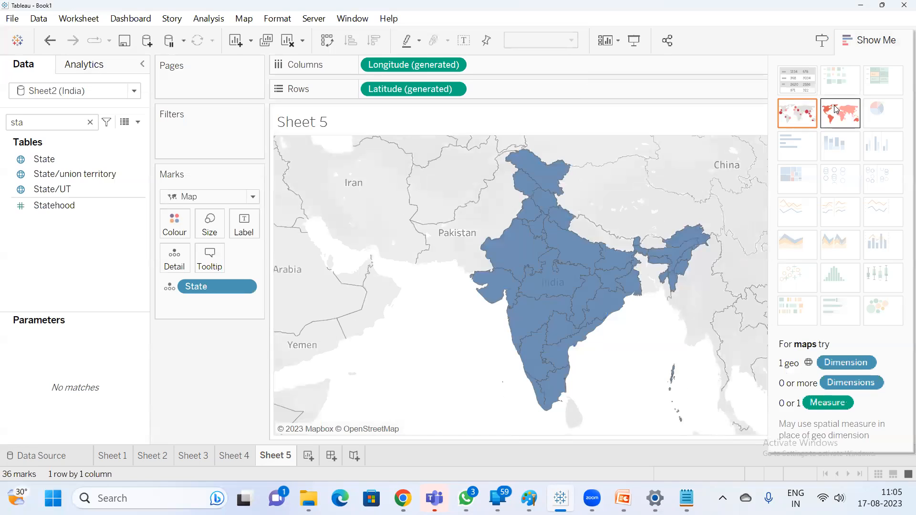
Step: Find the Population(2011)(39)(40) field by searching "po" and colour the Sheet 5 state map by it
{"action": "left_click", "coordinate": [71, 125]}
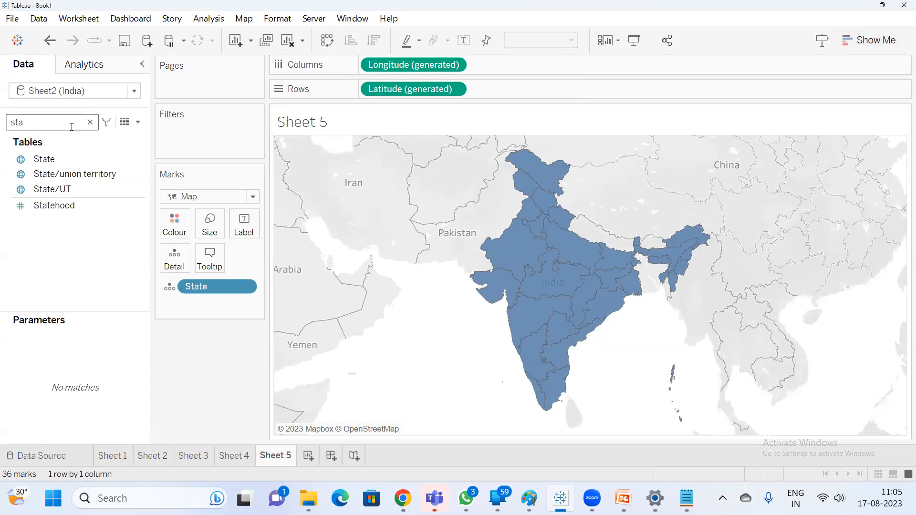
{"action": "key", "text": "BackSpace"}
{"action": "key", "text": "BackSpace"}
{"action": "key", "text": "BackSpace"}
{"action": "type", "text": "po"}
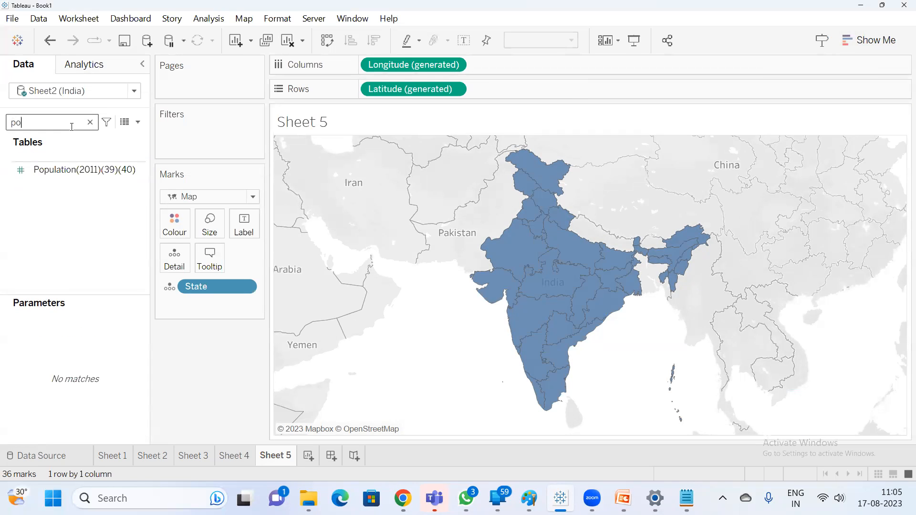
{"action": "type", "text": "o"}
{"action": "key", "text": "BackSpace"}
{"action": "double_click", "coordinate": [70, 171]}
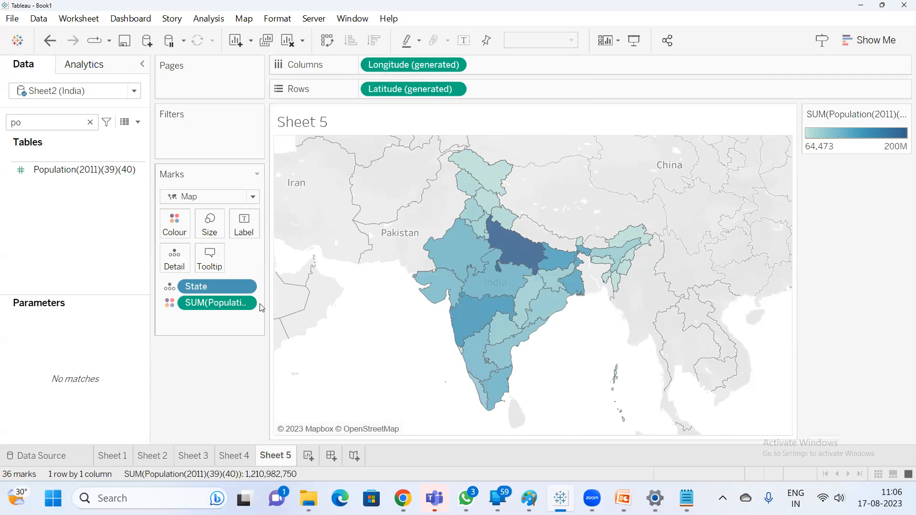
{"action": "mouse_move", "coordinate": [529, 254]}
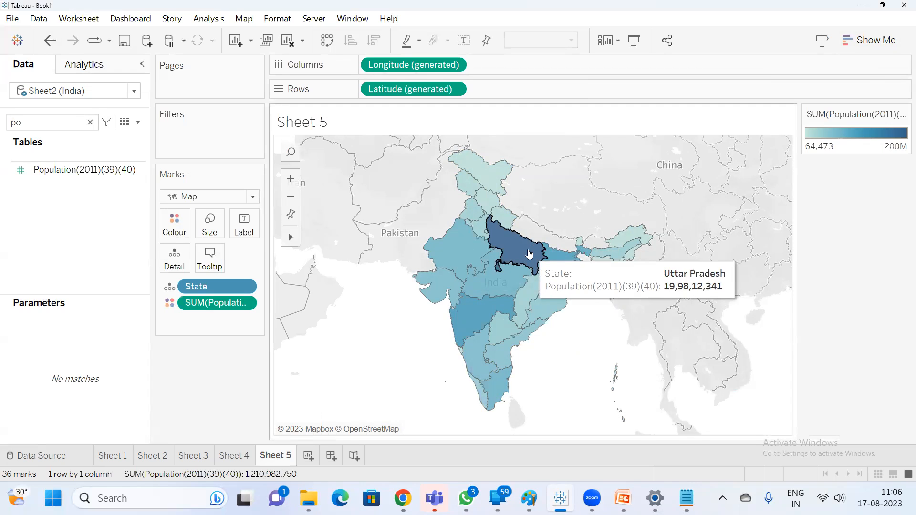
{"action": "mouse_move", "coordinate": [487, 169]}
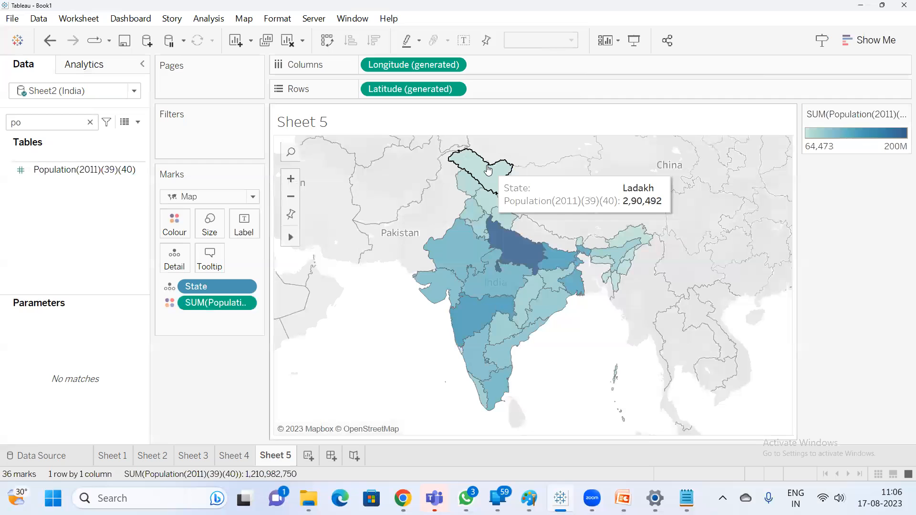
{"action": "mouse_move", "coordinate": [633, 237]}
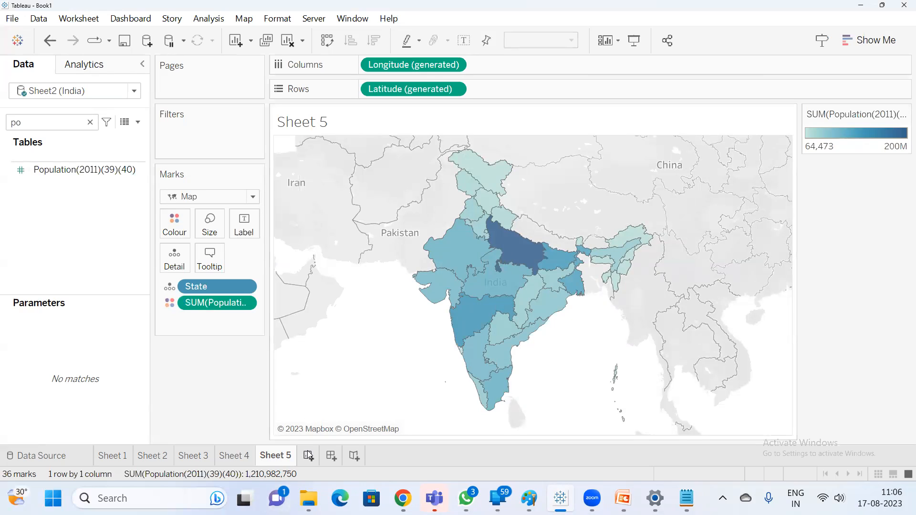
Step: Create a new dashboard containing the Sheet 5 map and set the dashboard size to Automatic
{"action": "left_click", "coordinate": [333, 456]}
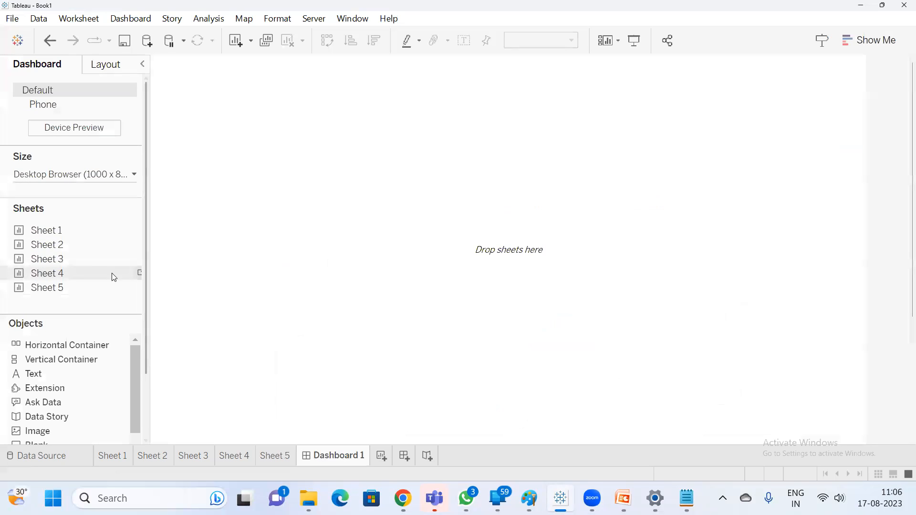
{"action": "mouse_move", "coordinate": [58, 288]}
{"action": "left_click_drag", "start_coordinate": [58, 289], "coordinate": [343, 195]}
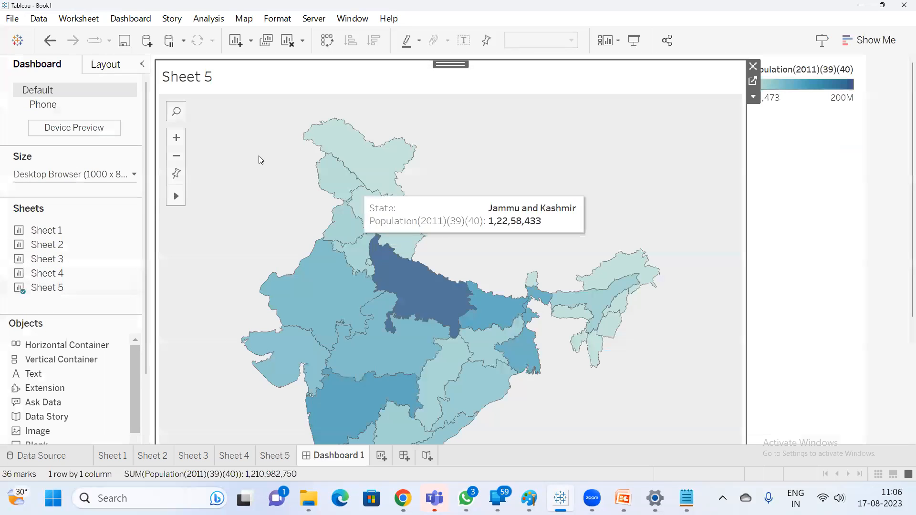
{"action": "left_click", "coordinate": [88, 176]}
{"action": "left_click", "coordinate": [86, 200]}
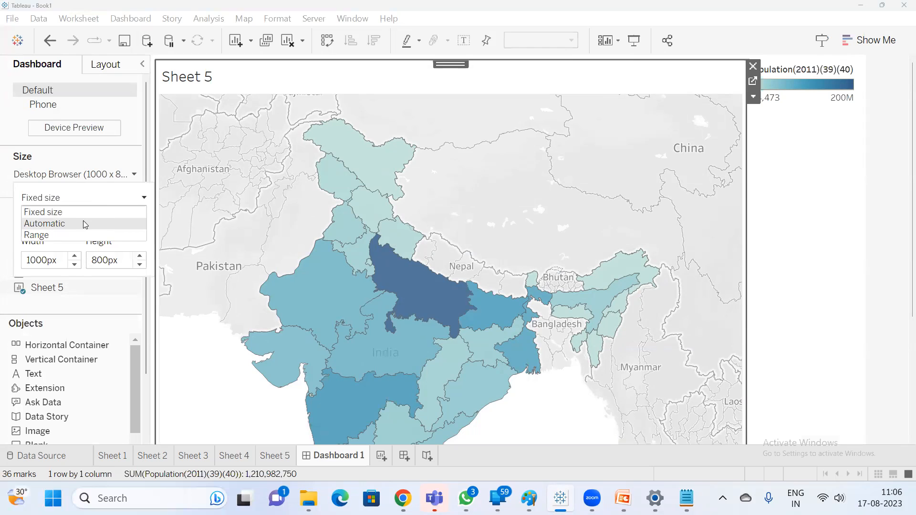
{"action": "left_click", "coordinate": [83, 222]}
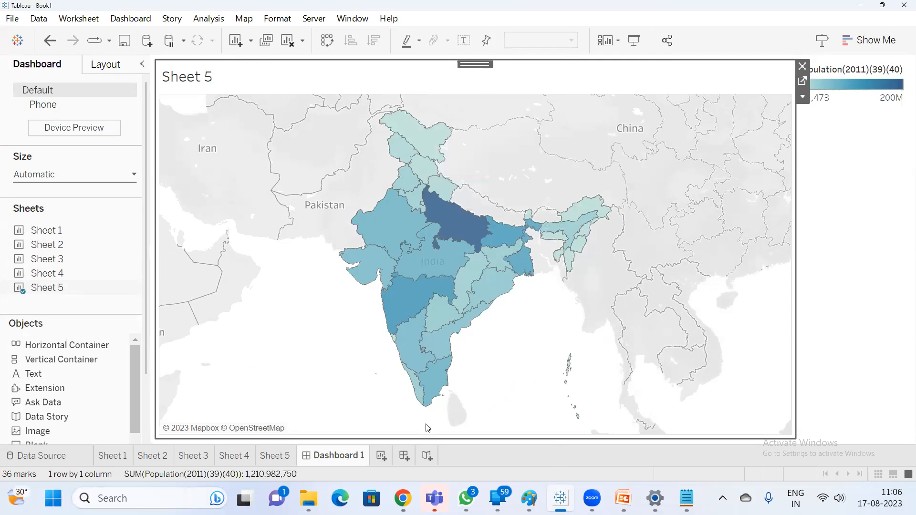
Step: Switch to the Google Meet call, admit the waiting participant and return to the Tableau dashboard
{"action": "mouse_move", "coordinate": [403, 498]}
{"action": "left_click", "coordinate": [336, 398]}
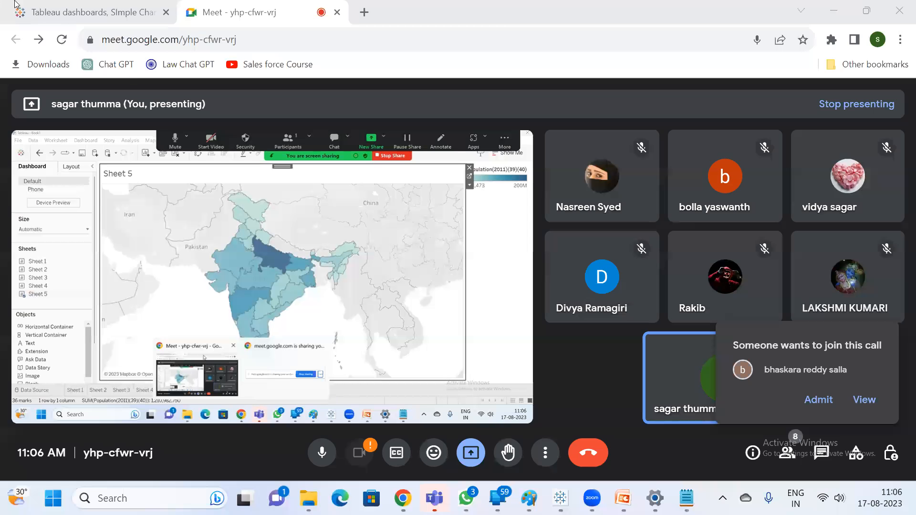
{"action": "left_click", "coordinate": [814, 405]}
{"action": "left_click", "coordinate": [560, 499]}
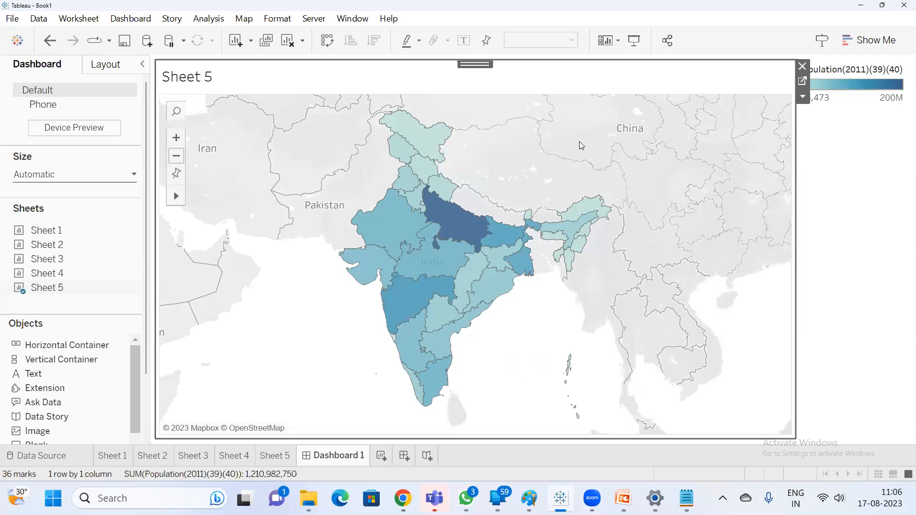
Step: Add a second blank dashboard and a new worksheet, and search its data fields for "gd"
{"action": "left_click", "coordinate": [403, 457]}
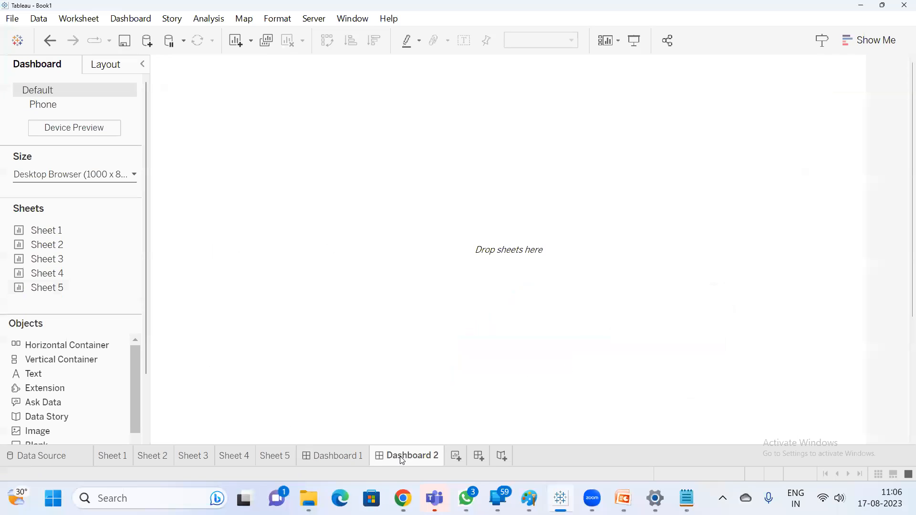
{"action": "left_click", "coordinate": [456, 456]}
{"action": "left_click", "coordinate": [80, 120]}
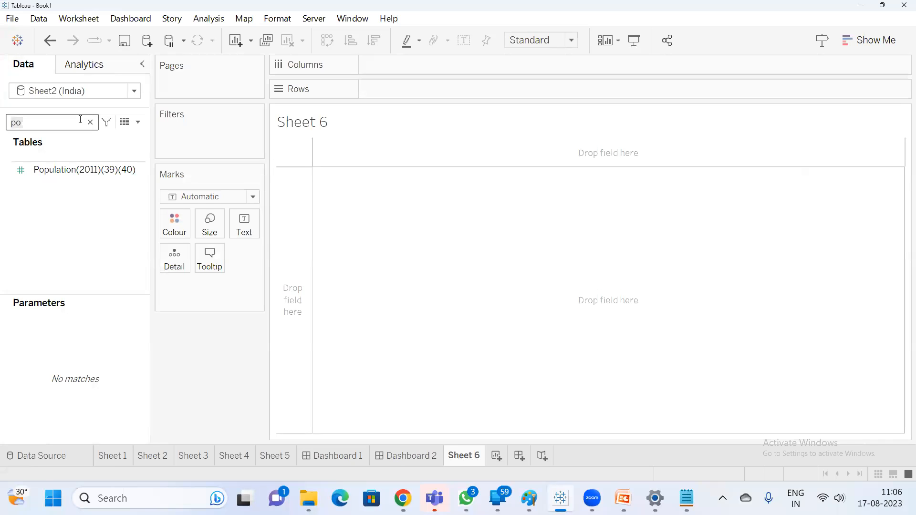
{"action": "key", "text": "BackSpace"}
{"action": "key", "text": "BackSpace"}
{"action": "type", "text": "gd"}
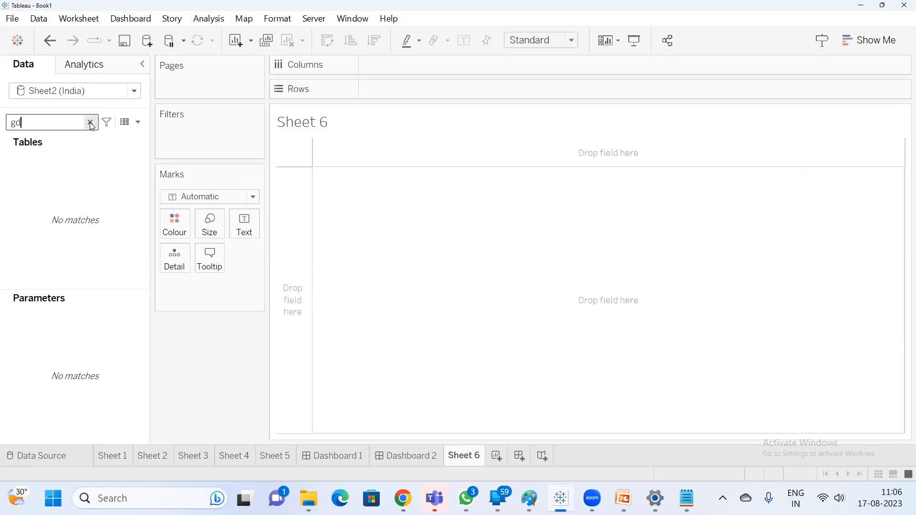
Step: Clear the field search and plot the 2011–12 measure on Sheet 6
{"action": "left_click", "coordinate": [90, 122]}
{"action": "scroll", "coordinate": [111, 174], "scroll_direction": "down", "scroll_amount": 5}
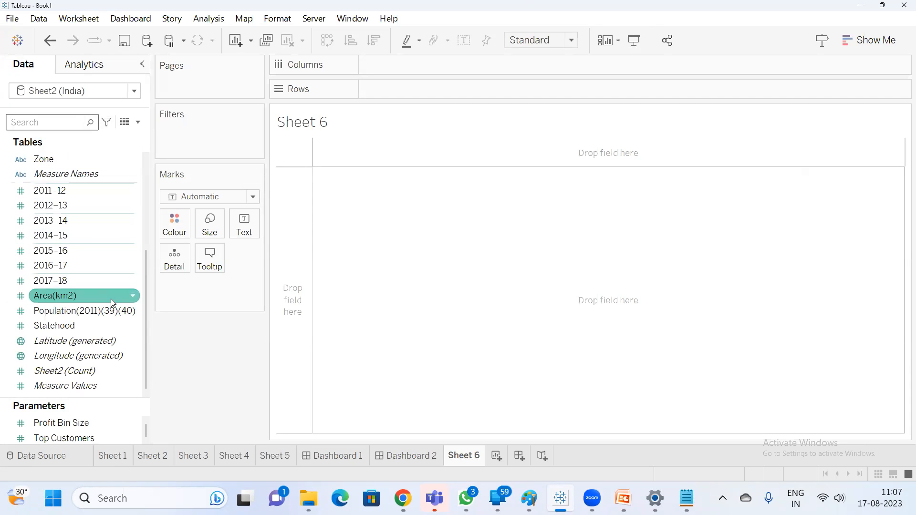
{"action": "scroll", "coordinate": [111, 298], "scroll_direction": "up", "scroll_amount": 3}
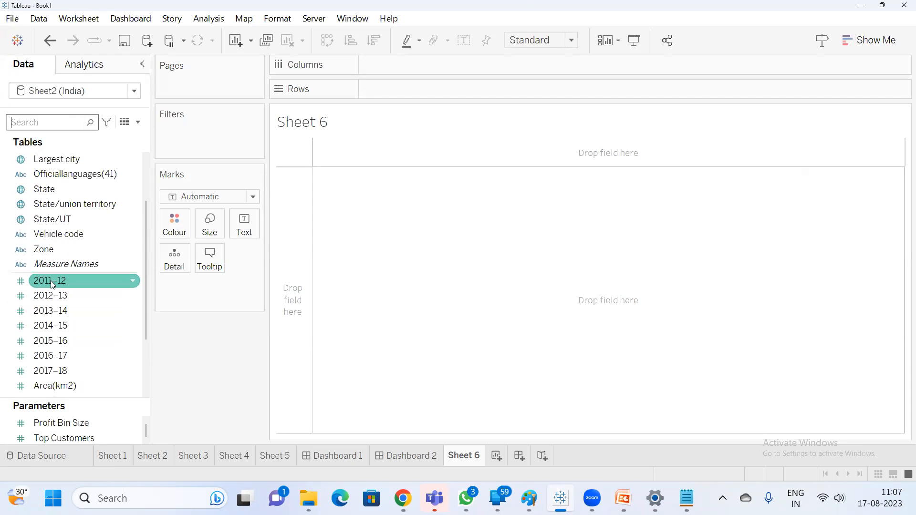
{"action": "double_click", "coordinate": [56, 280]}
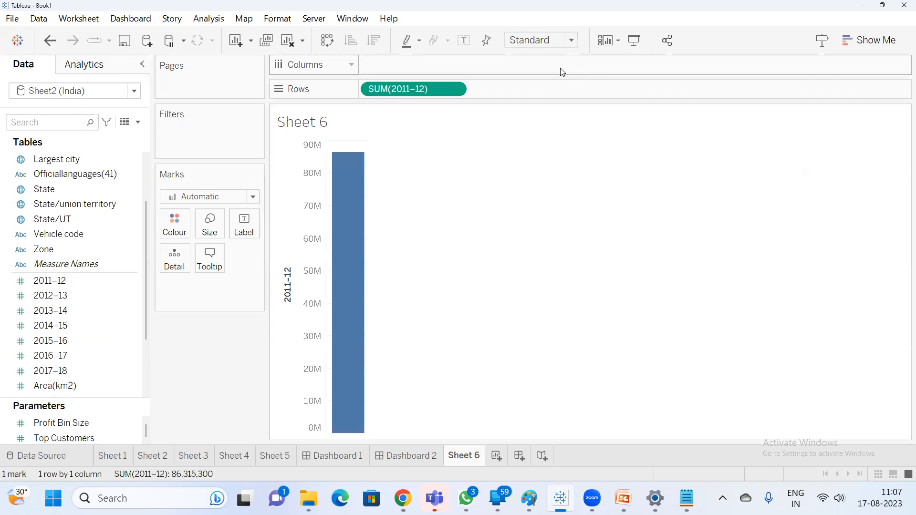
Step: Change the Sheet 6 view to a text table and place the State field on Rows
{"action": "left_click", "coordinate": [868, 40]}
{"action": "left_click", "coordinate": [796, 79]}
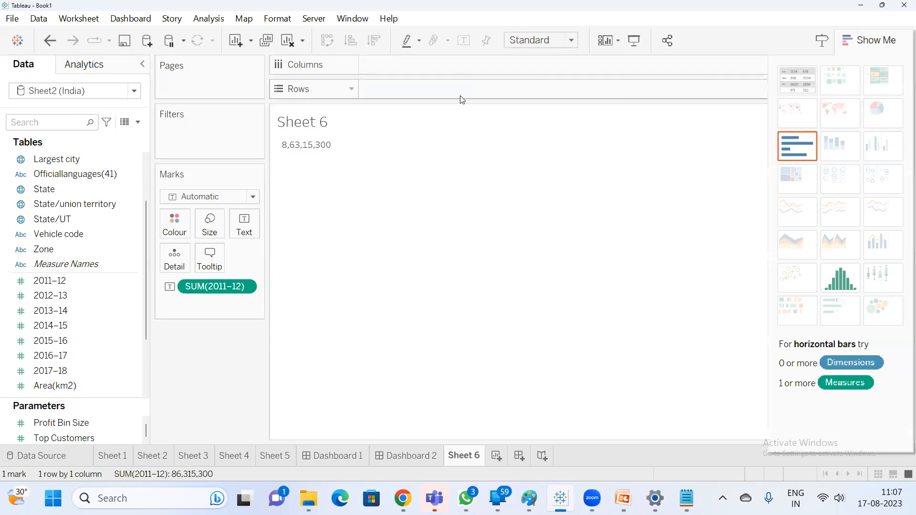
{"action": "left_click", "coordinate": [53, 122]}
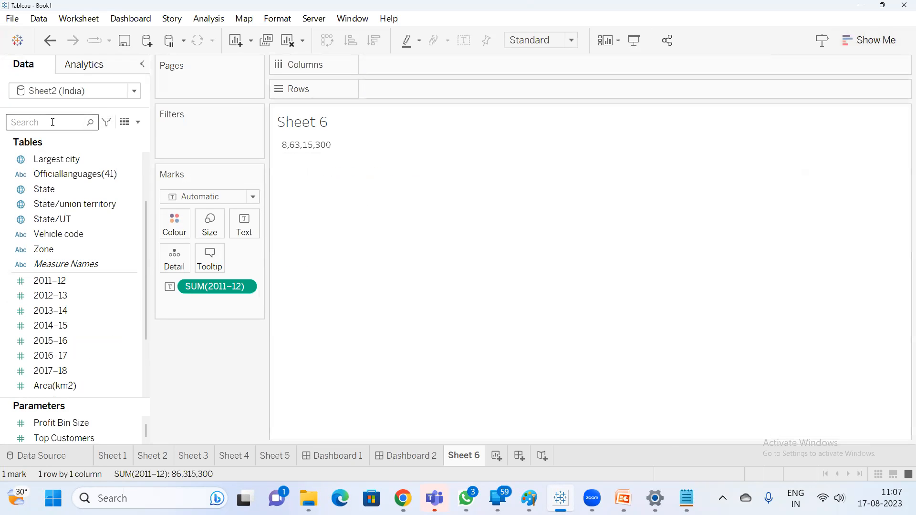
{"action": "type", "text": "st"}
{"action": "left_click_drag", "start_coordinate": [60, 173], "coordinate": [370, 90]}
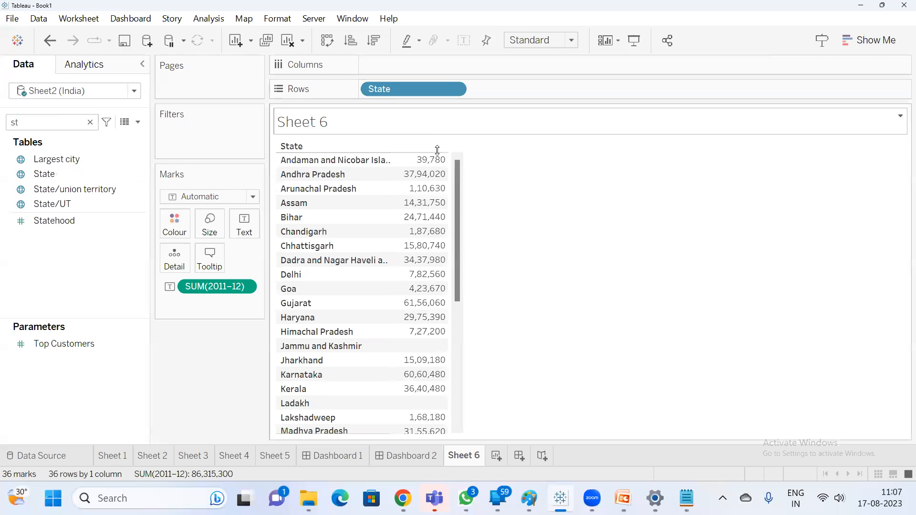
{"action": "left_click_drag", "start_coordinate": [457, 187], "coordinate": [487, 149]}
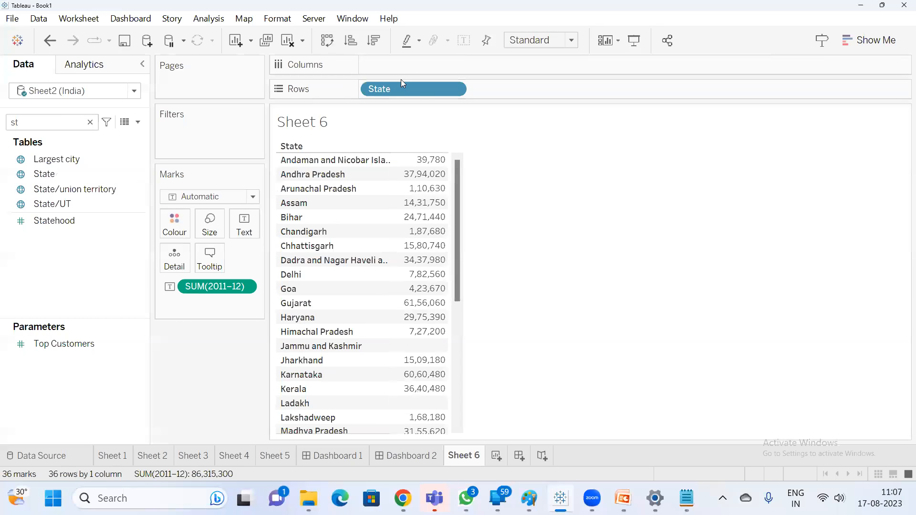
Step: Find the yearly fields by searching "20" and add the 2012–13 measure to the state table
{"action": "left_click", "coordinate": [76, 157]}
{"action": "left_click", "coordinate": [47, 120]}
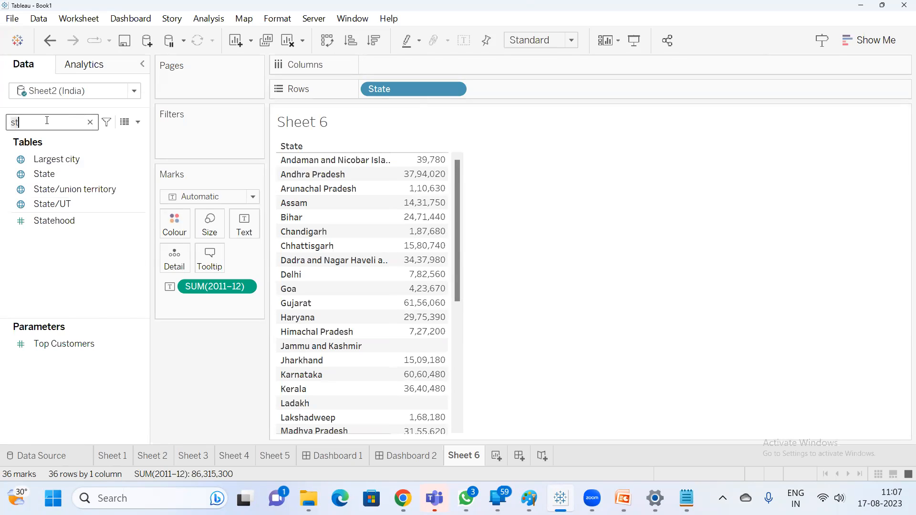
{"action": "key", "text": "BackSpace"}
{"action": "key", "text": "BackSpace"}
{"action": "type", "text": "20"}
{"action": "double_click", "coordinate": [66, 206]}
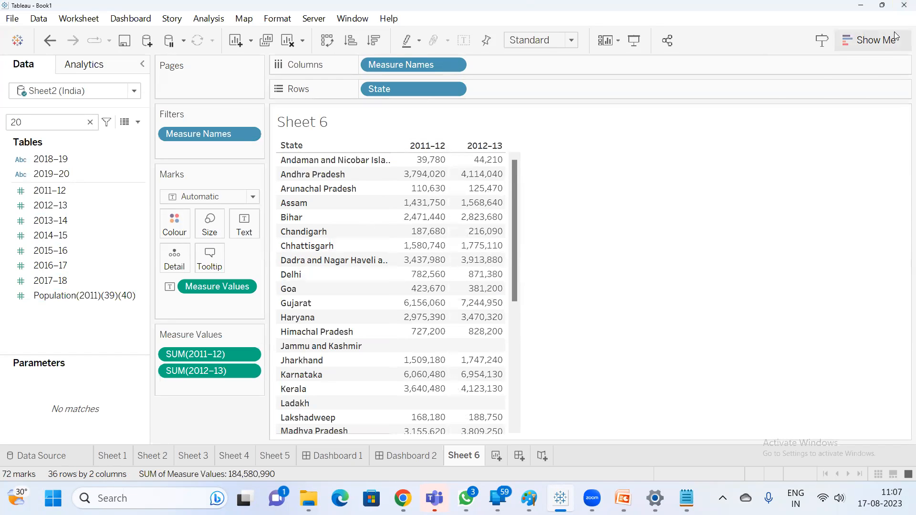
{"action": "left_click", "coordinate": [869, 40]}
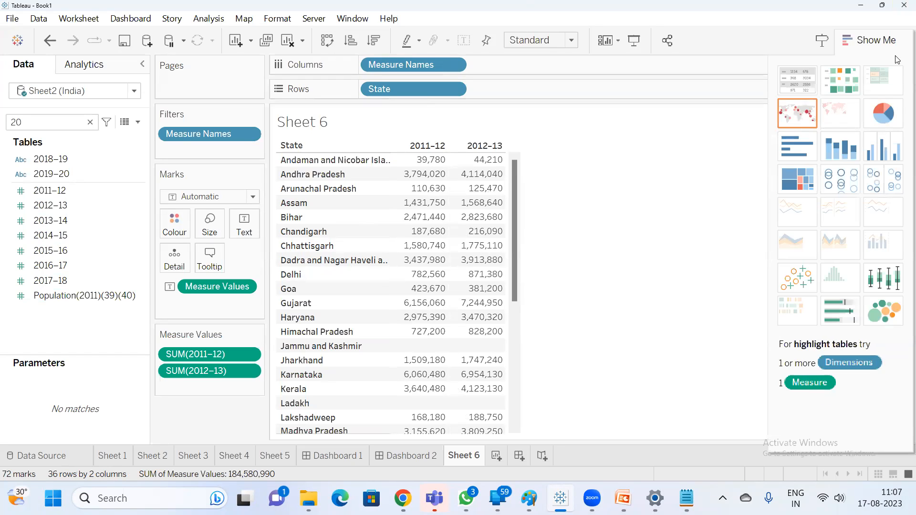
{"action": "left_click", "coordinate": [869, 40]}
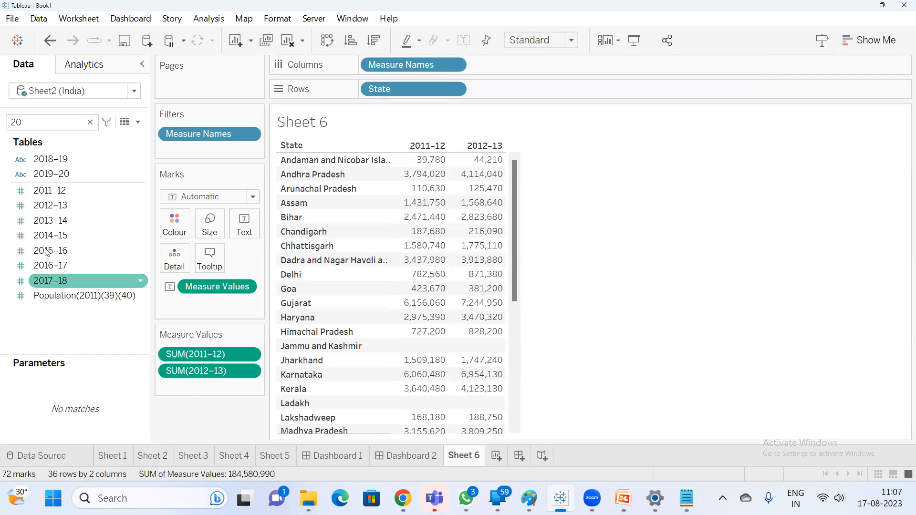
Step: Add the 2013–14 and 2014–15 measures to the state table
{"action": "left_click", "coordinate": [53, 207]}
{"action": "double_click", "coordinate": [52, 221]}
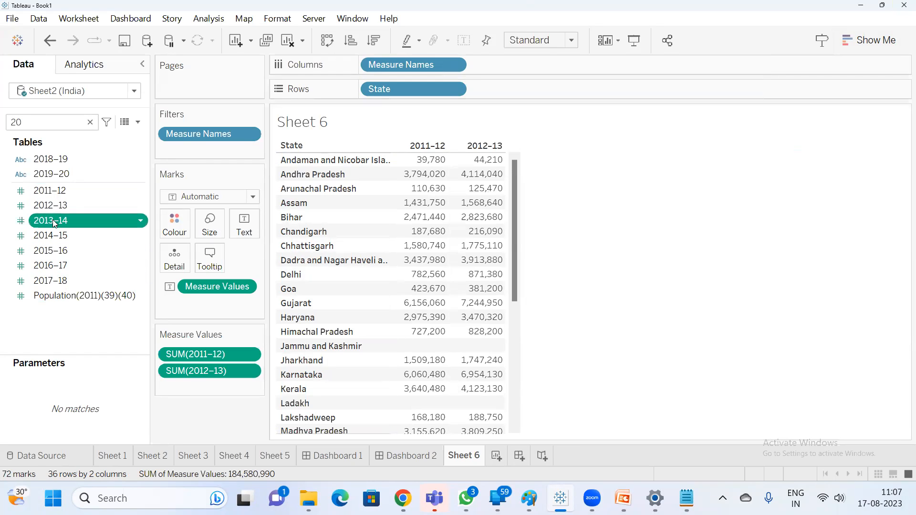
{"action": "left_click", "coordinate": [72, 251]}
{"action": "double_click", "coordinate": [67, 239]}
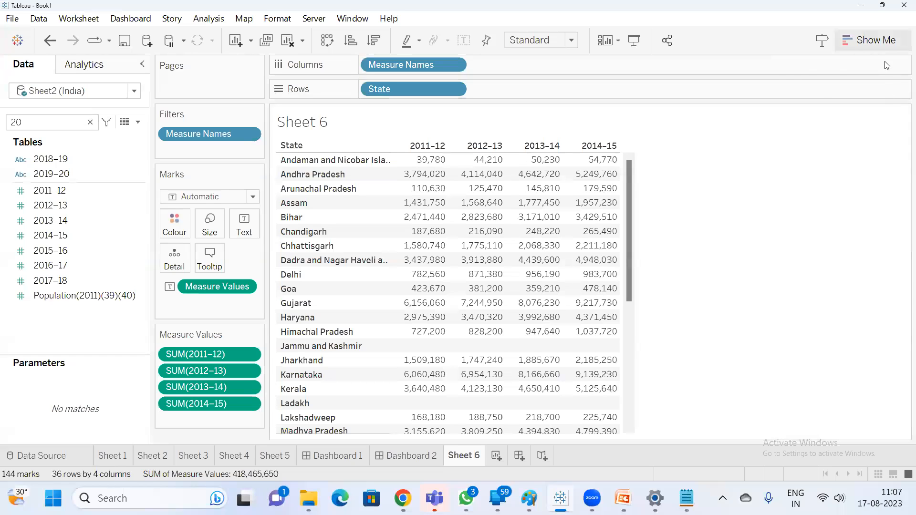
Step: Change the state table of yearly measures to a horizontal bar chart
{"action": "left_click", "coordinate": [869, 40]}
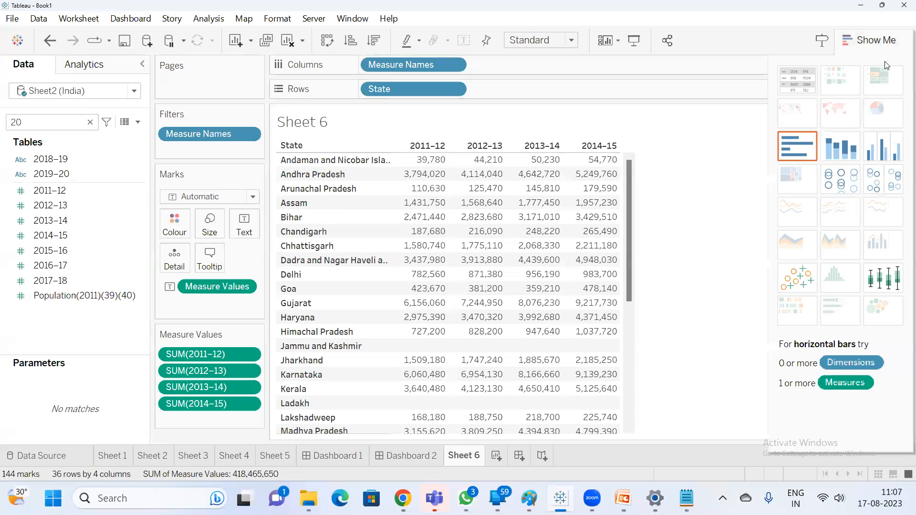
{"action": "left_click", "coordinate": [804, 151]}
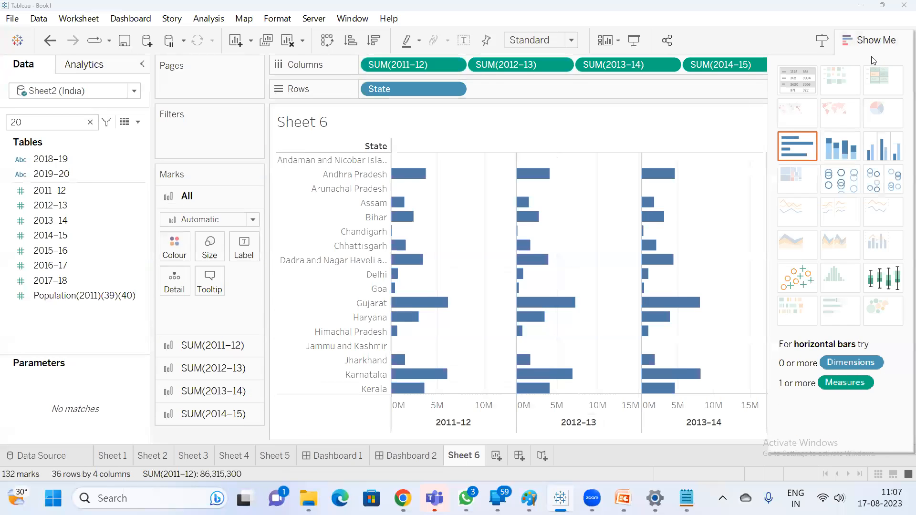
{"action": "left_click", "coordinate": [889, 43]}
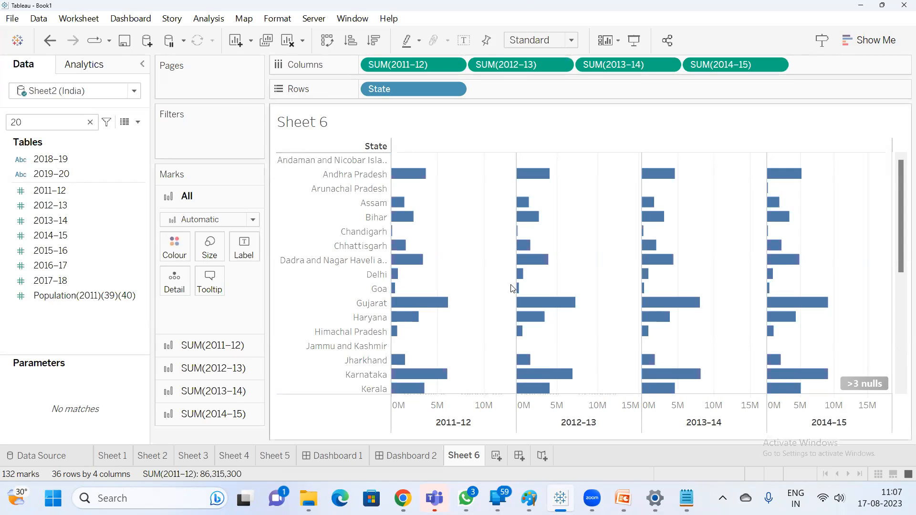
Step: Undo the Sheet 6 changes back to the single 2011–12 bar without states or other years
{"action": "key", "text": "ctrl+z"}
{"action": "key", "text": "ctrl+z"}
{"action": "key", "text": "ctrl+z"}
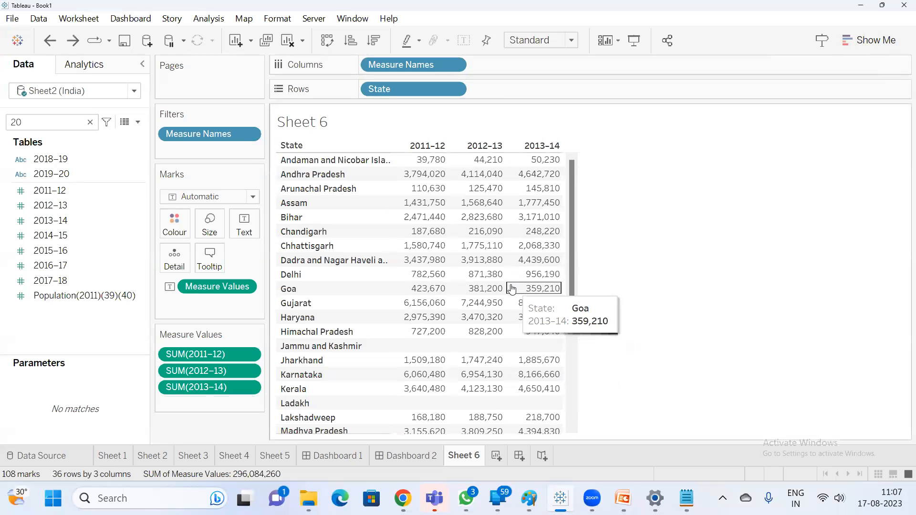
{"action": "key", "text": "ctrl+z"}
{"action": "key", "text": "ctrl+z"}
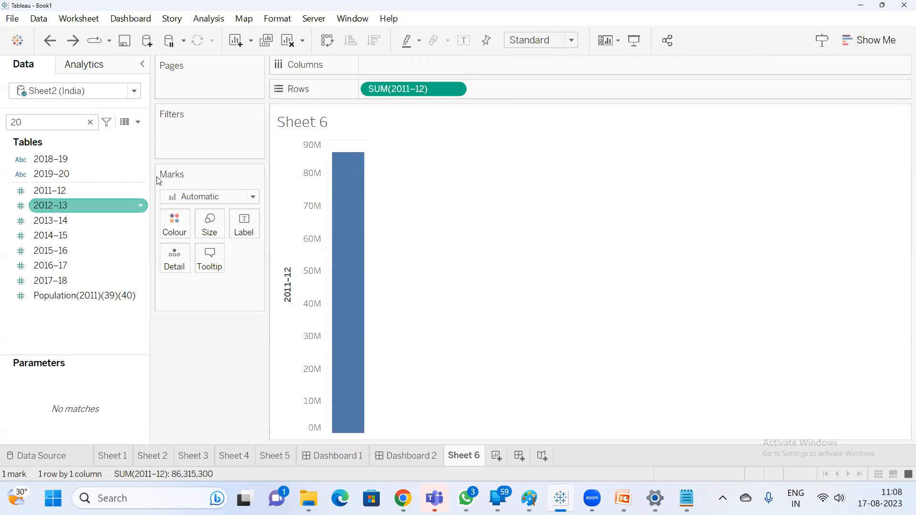
Step: Find the State field by searching "st", add it to the 2011–12 chart and display the result as a filled map
{"action": "left_click", "coordinate": [54, 122]}
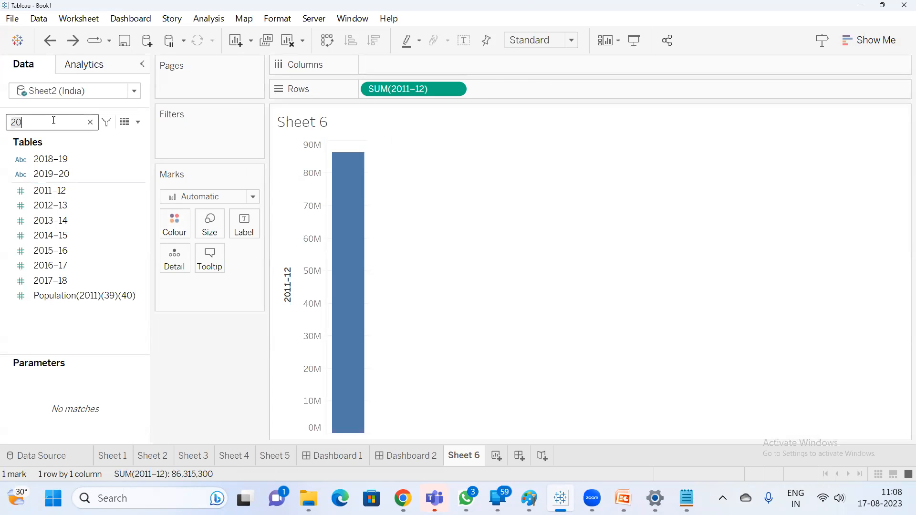
{"action": "key", "text": "BackSpace"}
{"action": "key", "text": "BackSpace"}
{"action": "type", "text": "st"}
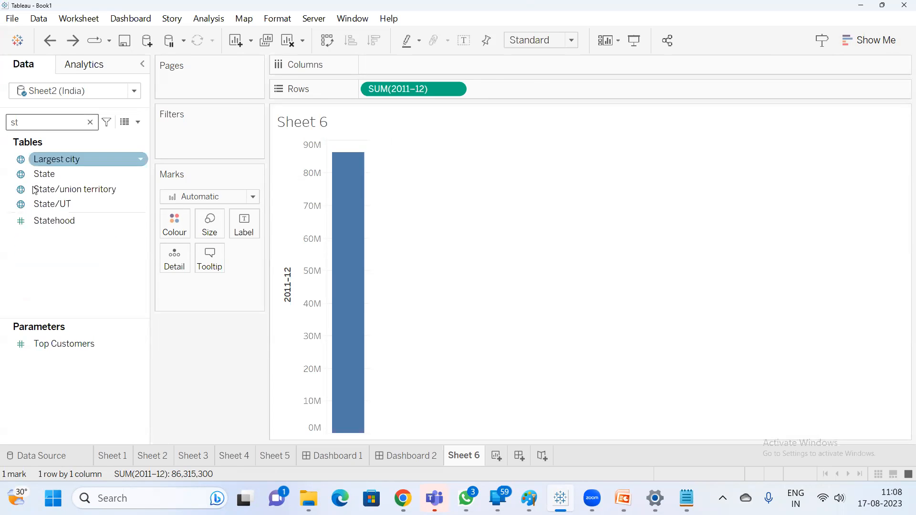
{"action": "double_click", "coordinate": [49, 172]}
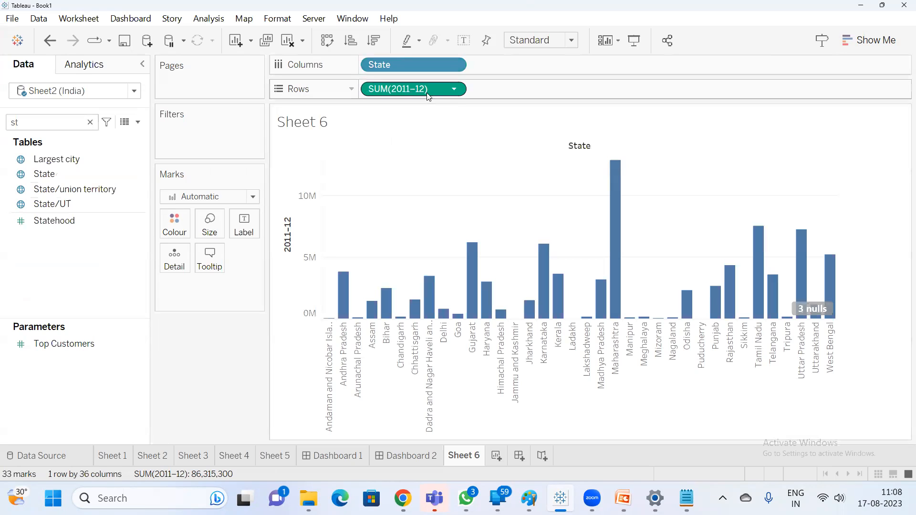
{"action": "left_click", "coordinate": [869, 40]}
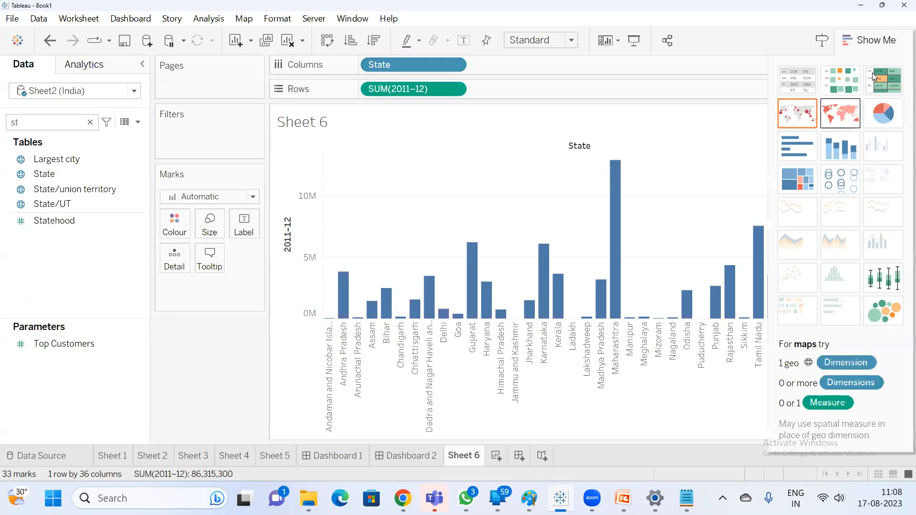
{"action": "left_click", "coordinate": [844, 114]}
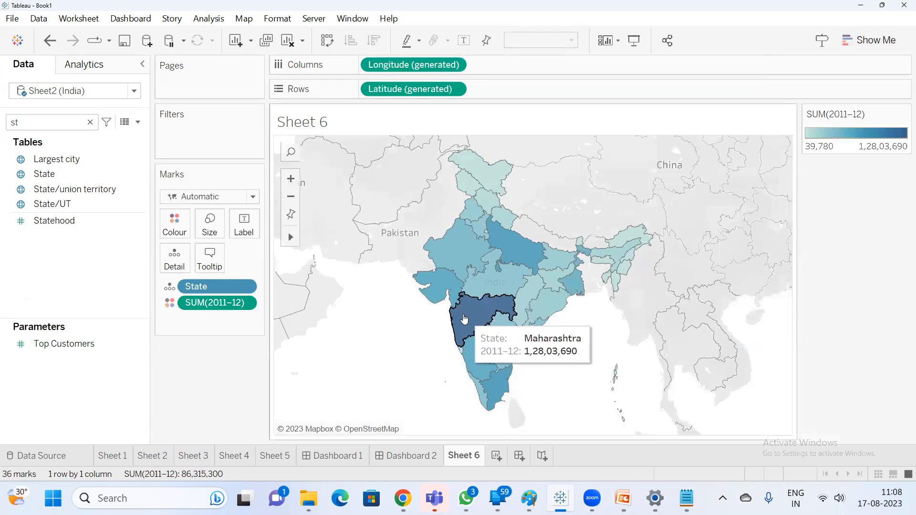
Step: Add Sheet 6 to Dashboard 1 beside the Sheet 5 population map for comparison
{"action": "left_click", "coordinate": [333, 456]}
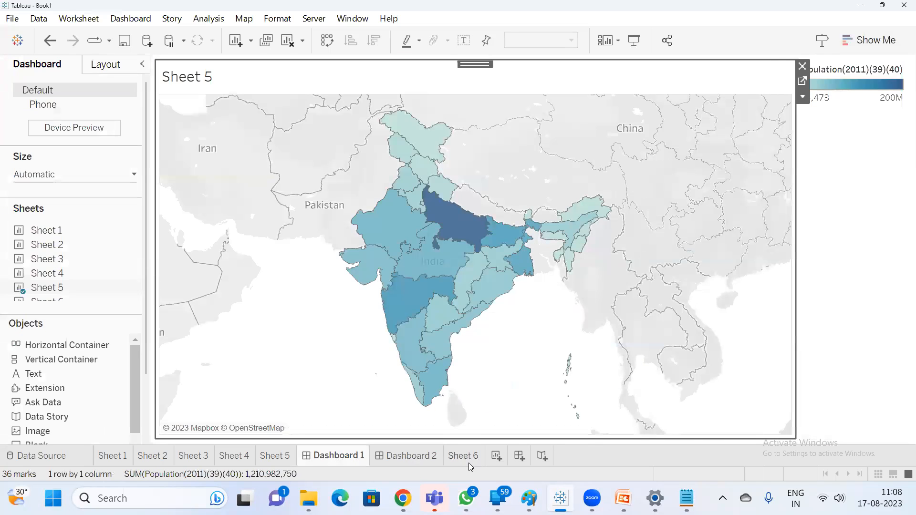
{"action": "mouse_move", "coordinate": [469, 465]}
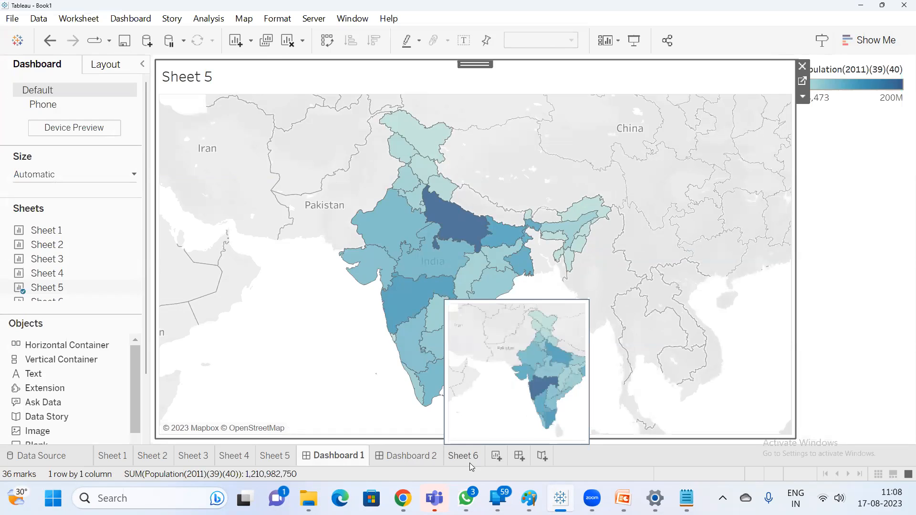
{"action": "left_click", "coordinate": [469, 463]}
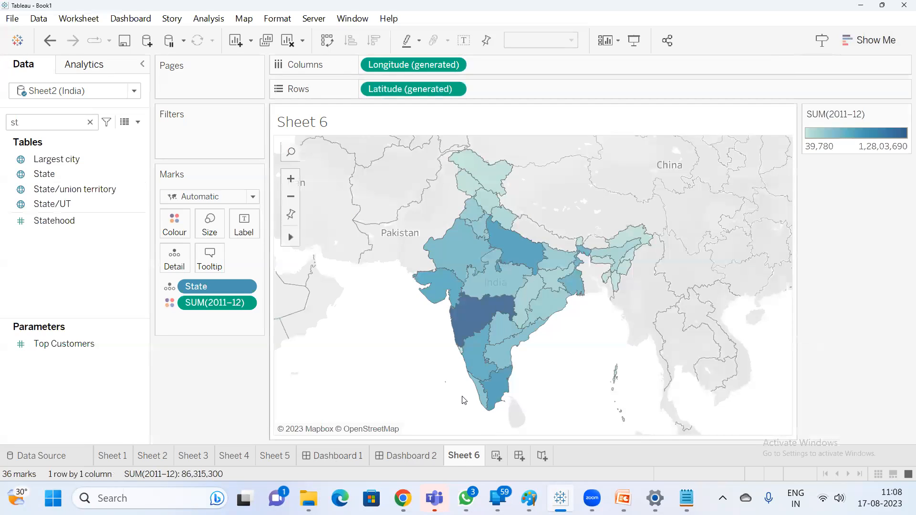
{"action": "left_click", "coordinate": [337, 461]}
{"action": "scroll", "coordinate": [71, 265], "scroll_direction": "down", "scroll_amount": 3}
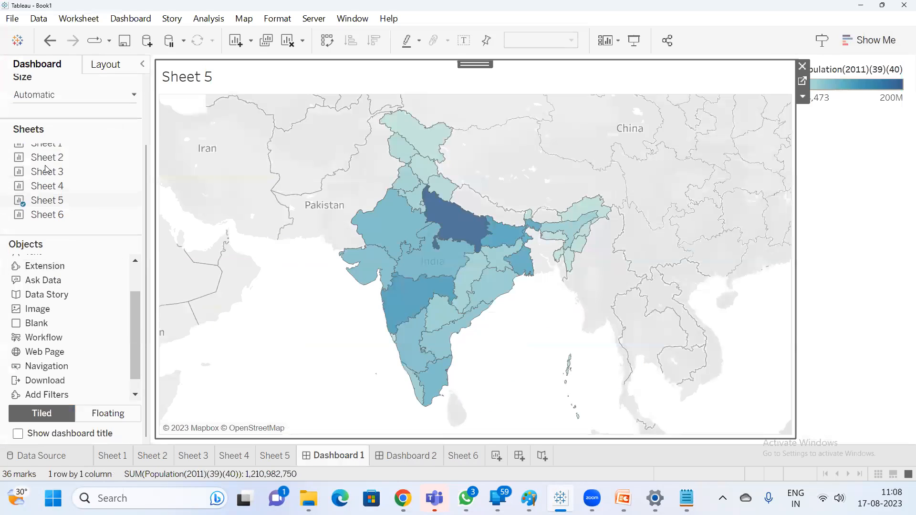
{"action": "left_click_drag", "start_coordinate": [48, 214], "coordinate": [650, 276]}
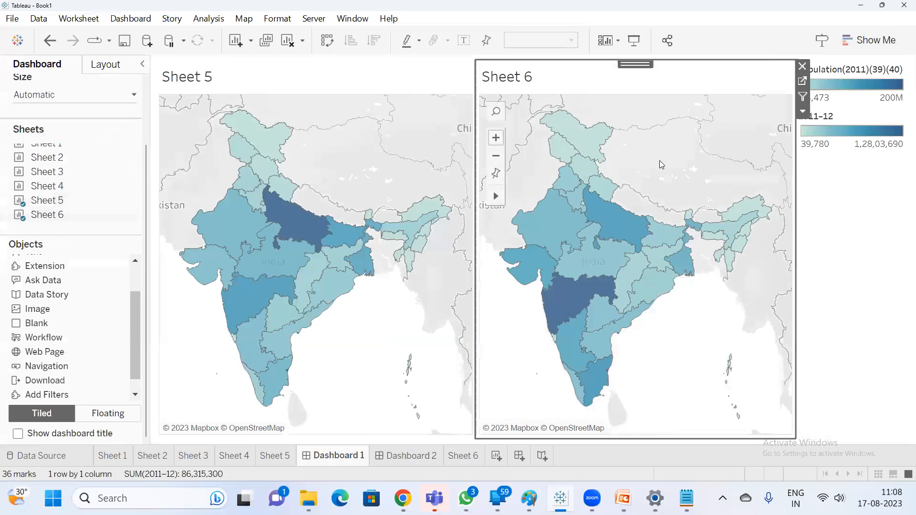
{"action": "mouse_move", "coordinate": [299, 209]}
{"action": "mouse_move", "coordinate": [548, 329]}
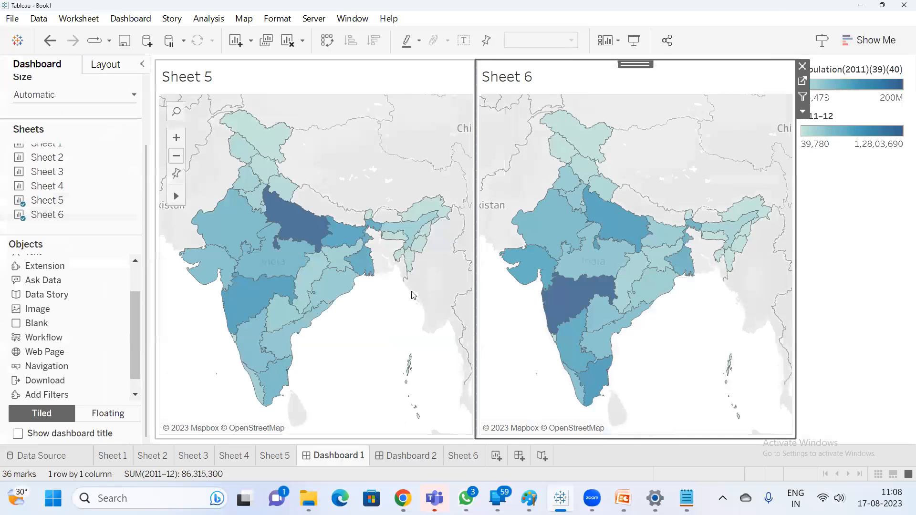
{"action": "mouse_move", "coordinate": [342, 294]}
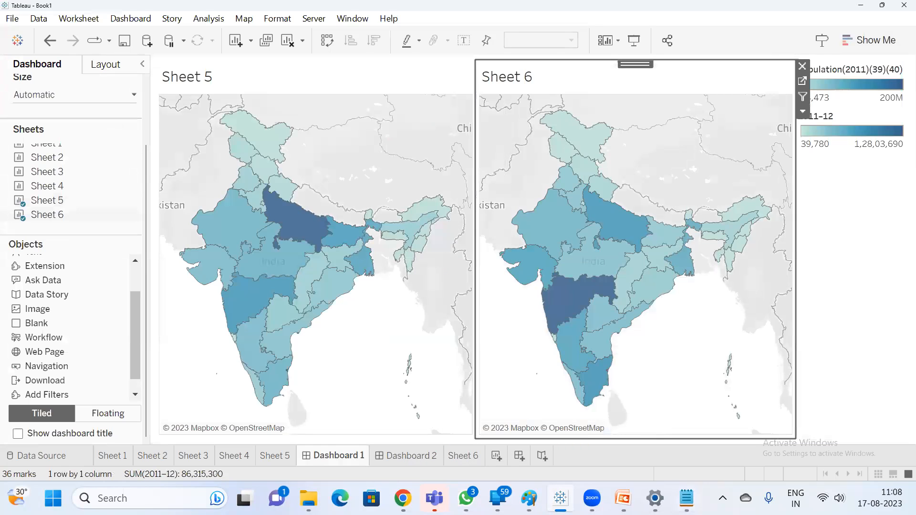
Step: Switch to the India Data notes in Notepad and add the lines "CEO COO Vice president" and "Employee or Business analyst or site level manage"
{"action": "left_click", "coordinate": [686, 498]}
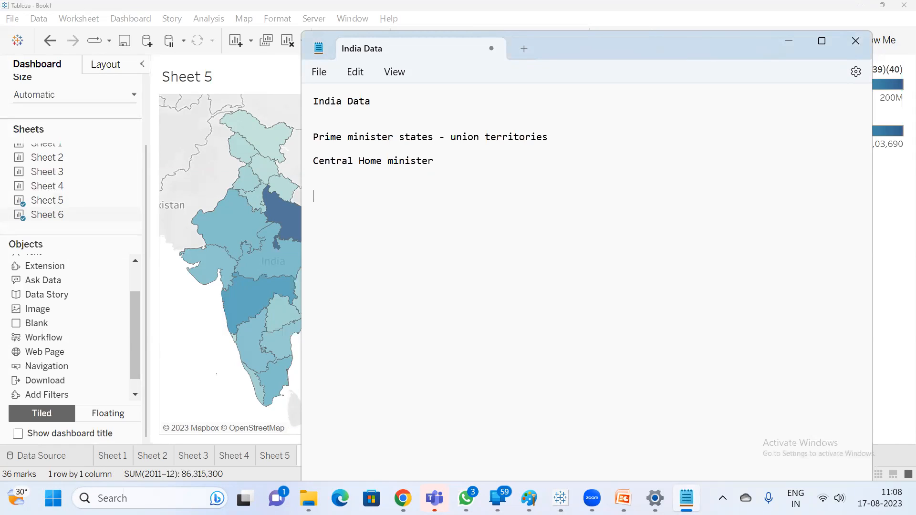
{"action": "type", "text": "O COO Vice president"}
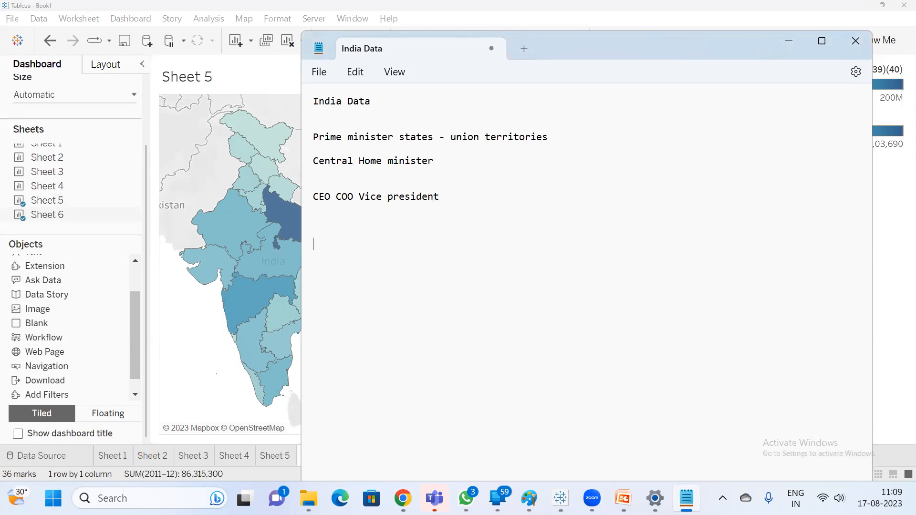
{"action": "type", "text": "loyee or Business anllyst or s"}
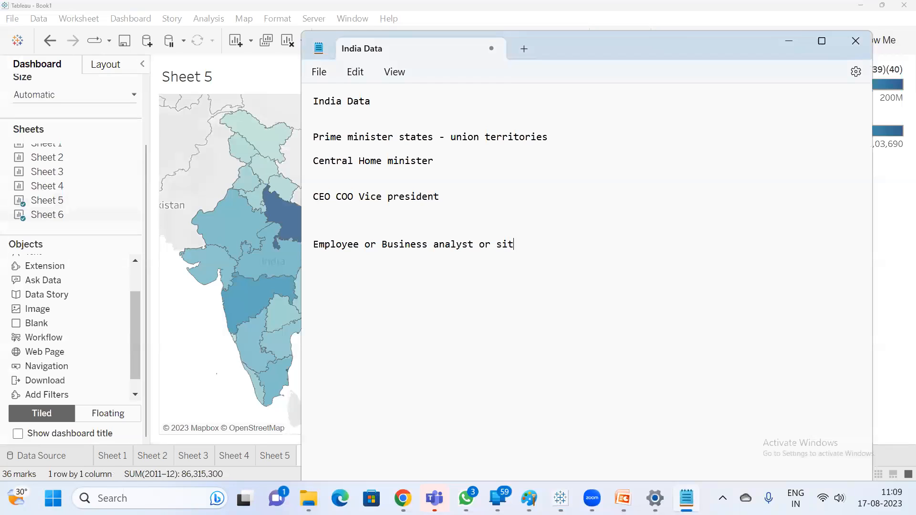
{"action": "type", "text": "ite level manage"}
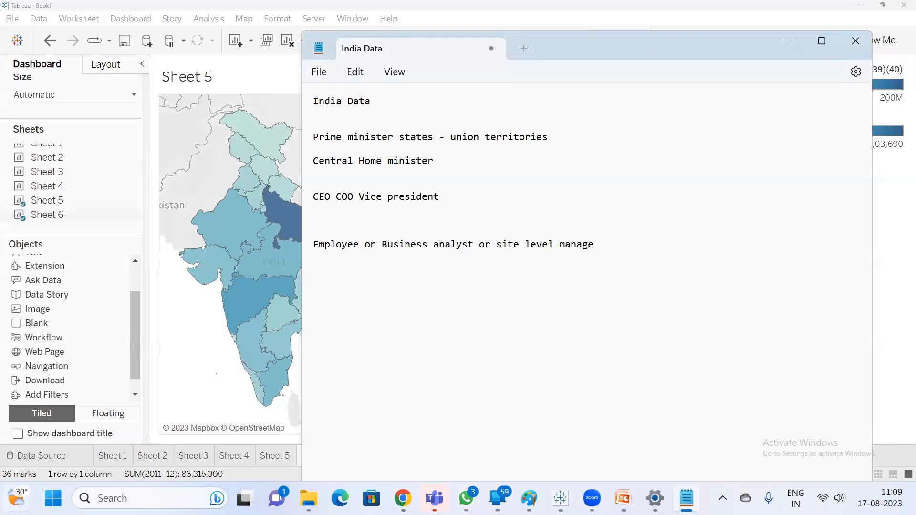
Step: Return to Tableau, create a new worksheet and filter the State field to Delhi only
{"action": "left_click", "coordinate": [72, 310]}
{"action": "left_click", "coordinate": [464, 457]}
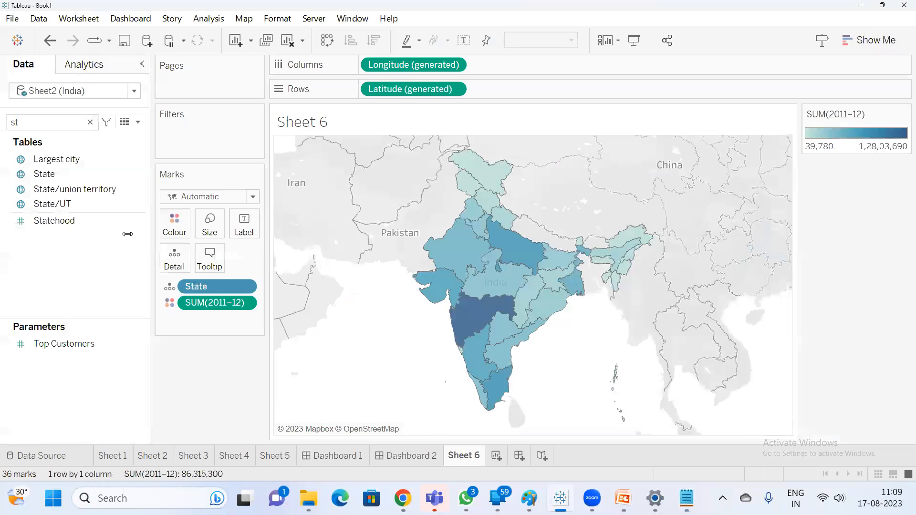
{"action": "left_click", "coordinate": [502, 459]}
{"action": "left_click", "coordinate": [70, 123]}
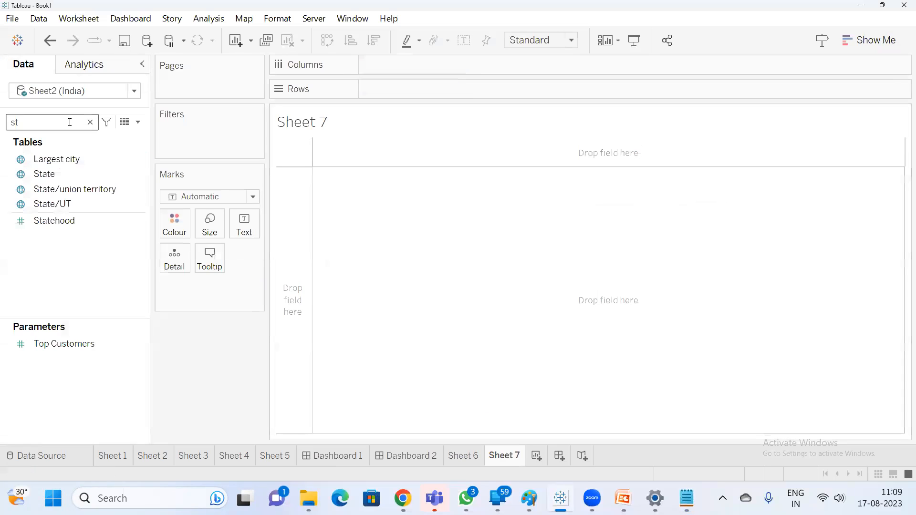
{"action": "left_click_drag", "start_coordinate": [45, 174], "coordinate": [202, 138]}
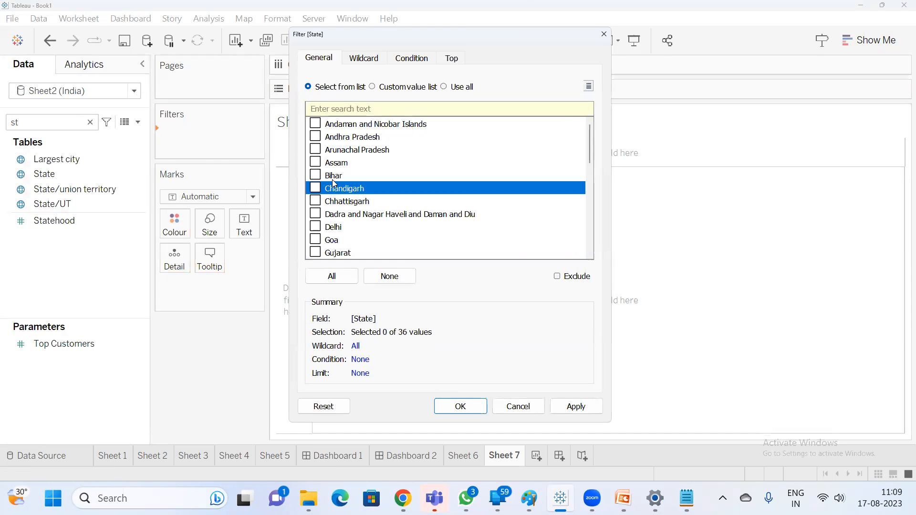
{"action": "left_click", "coordinate": [340, 230]}
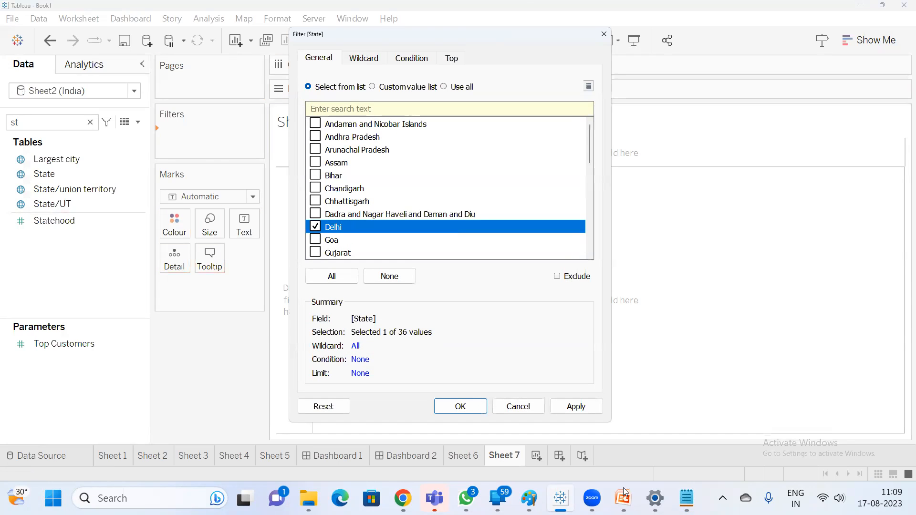
{"action": "left_click", "coordinate": [461, 404]}
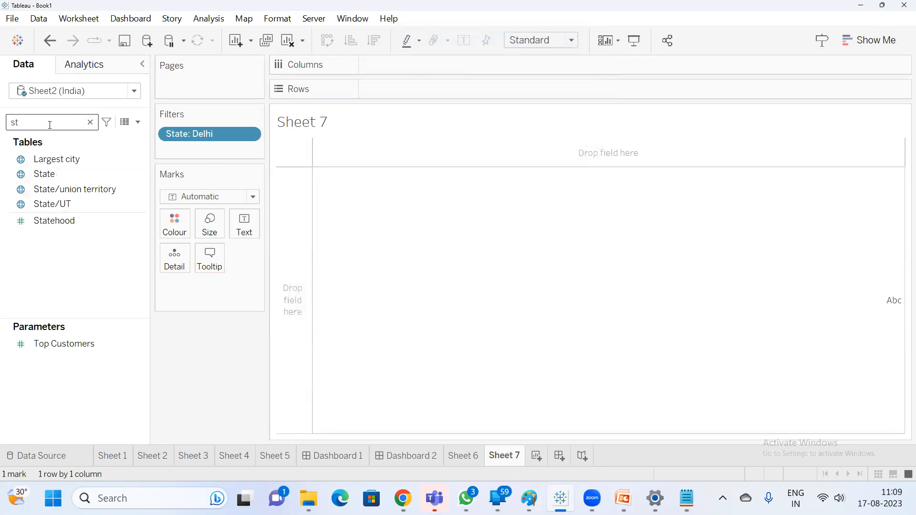
Step: List State in the rows of the new sheet and add the Population(2011)(39)(40) measure as its value
{"action": "left_click_drag", "start_coordinate": [51, 175], "coordinate": [411, 88]}
{"action": "left_click", "coordinate": [39, 120]}
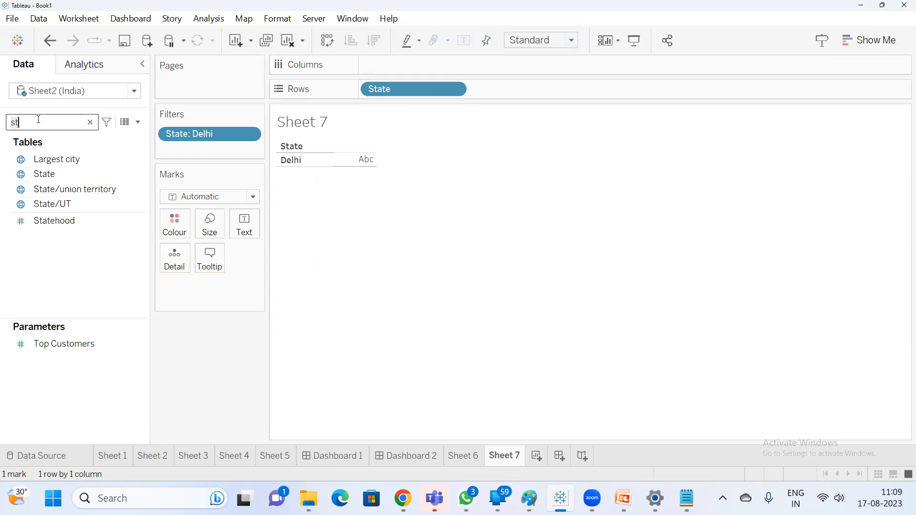
{"action": "key", "text": "BackSpace"}
{"action": "key", "text": "BackSpace"}
{"action": "type", "text": "p"}
{"action": "double_click", "coordinate": [84, 174]}
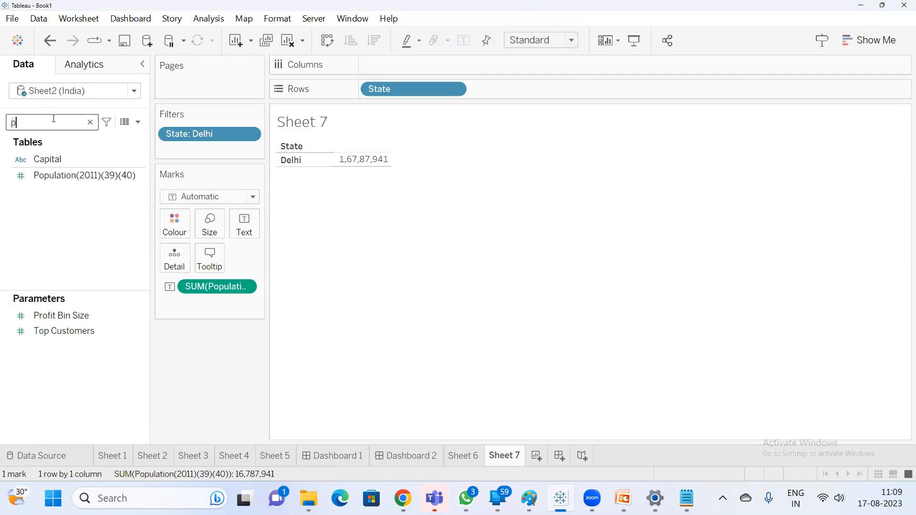
Step: Clear the field search and add the 2011–12, 2012–13, 2013–14 and 2014–15 measures to the Delhi table
{"action": "key", "text": "BackSpace"}
{"action": "type", "text": "gd"}
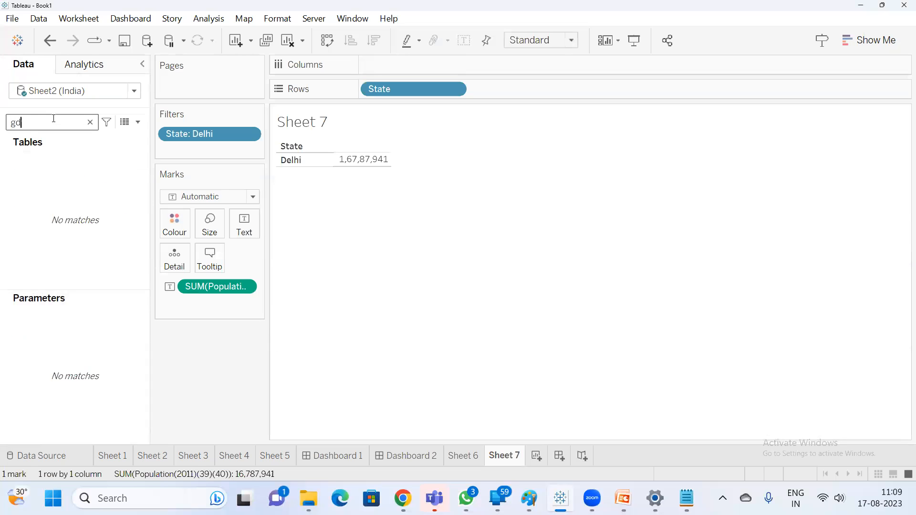
{"action": "key", "text": "BackSpace"}
{"action": "key", "text": "BackSpace"}
{"action": "scroll", "coordinate": [76, 286], "scroll_direction": "down", "scroll_amount": 5}
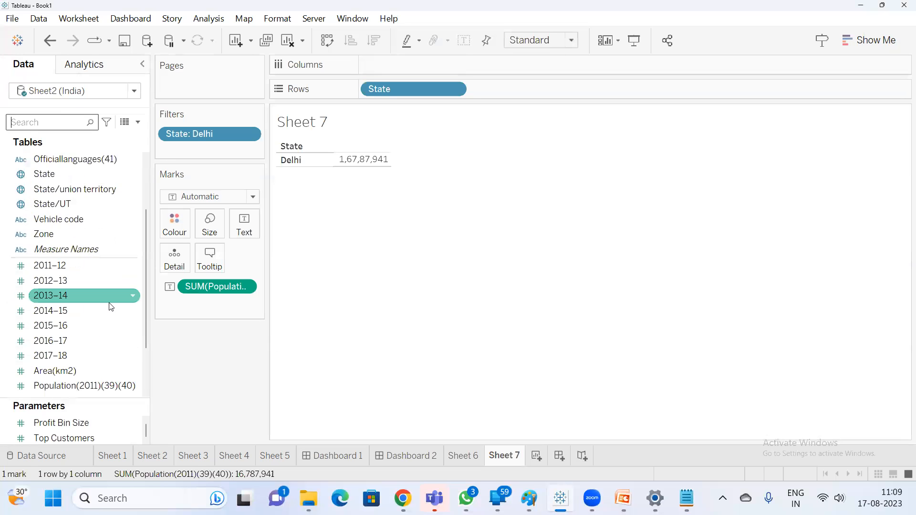
{"action": "double_click", "coordinate": [62, 191]}
{"action": "double_click", "coordinate": [69, 206]}
{"action": "double_click", "coordinate": [64, 220]}
{"action": "double_click", "coordinate": [64, 235]}
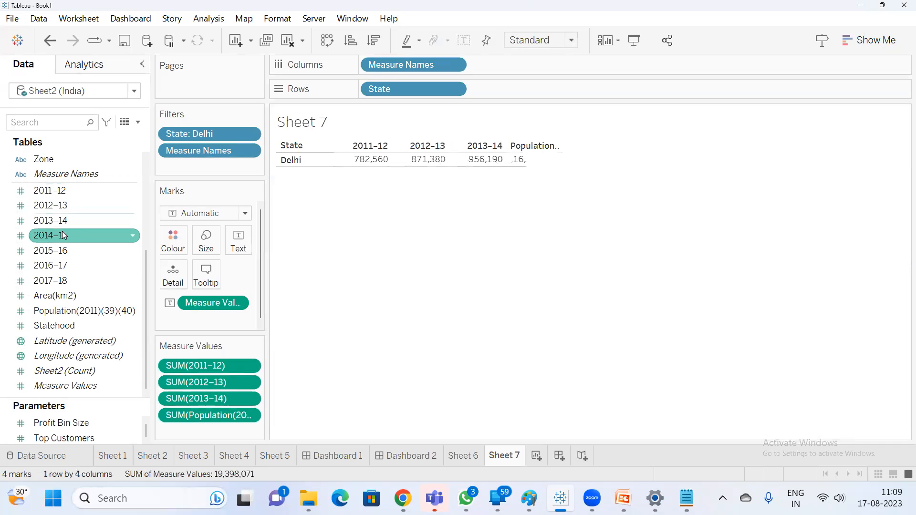
Step: Add the 2015–16, 2016–17 and 2017–18 measures to the Delhi table
{"action": "double_click", "coordinate": [65, 251]}
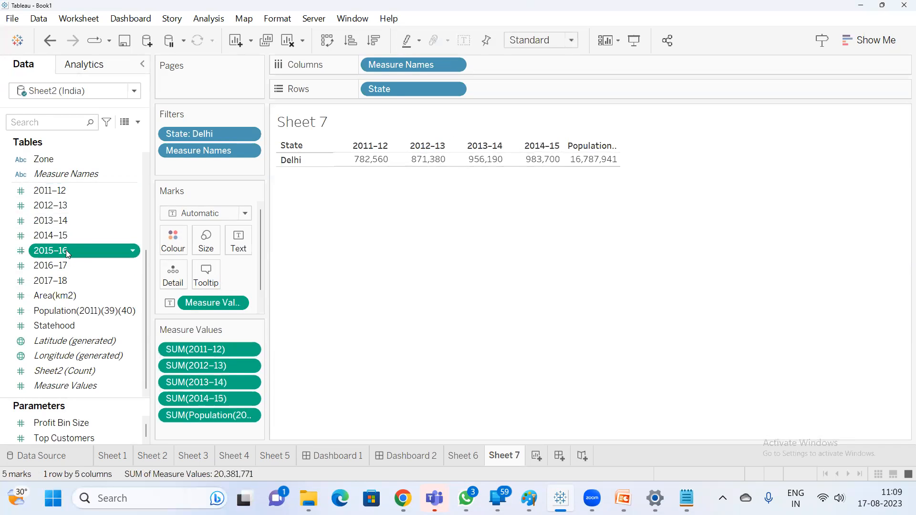
{"action": "double_click", "coordinate": [78, 280]}
{"action": "double_click", "coordinate": [75, 266]}
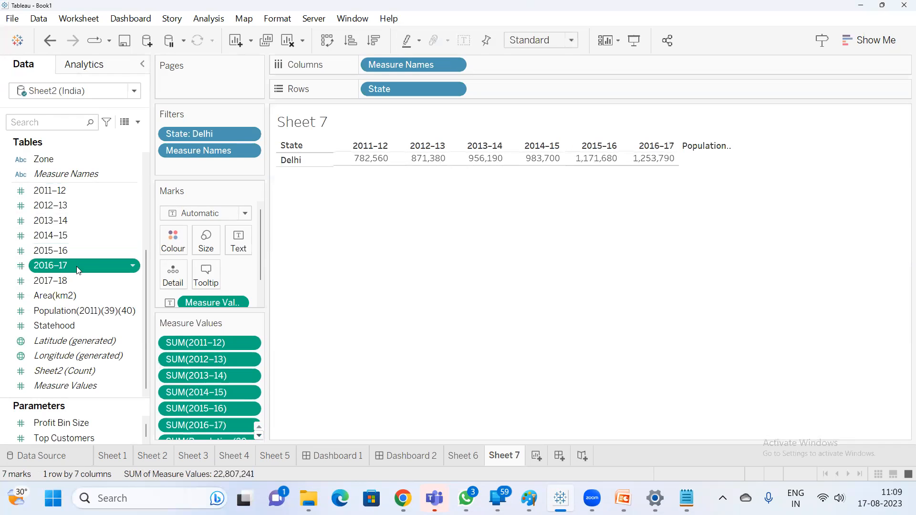
{"action": "double_click", "coordinate": [70, 279]}
{"action": "left_click", "coordinate": [461, 230]}
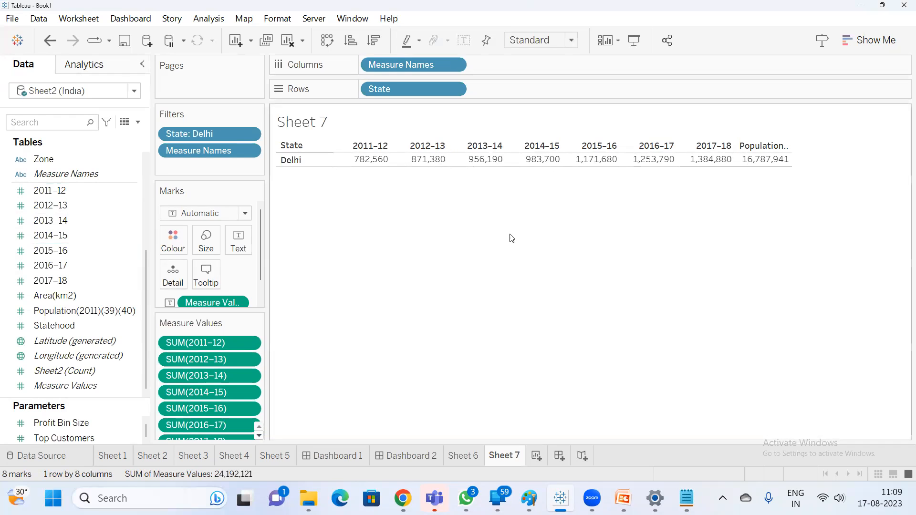
{"action": "mouse_move", "coordinate": [751, 168]}
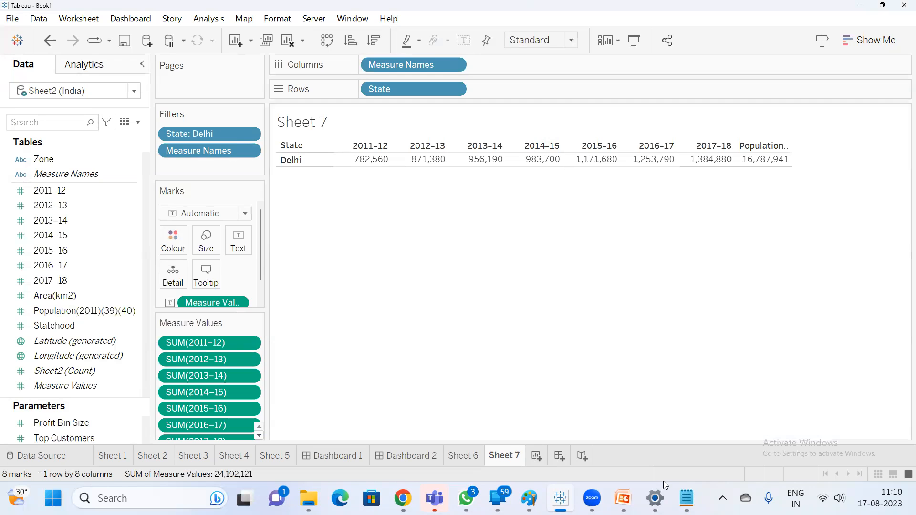
Step: Switch to the Tableau training - Session29 presentation in PowerPoint and show the "Leverage the most viewed spot" slide
{"action": "mouse_move", "coordinate": [623, 498]}
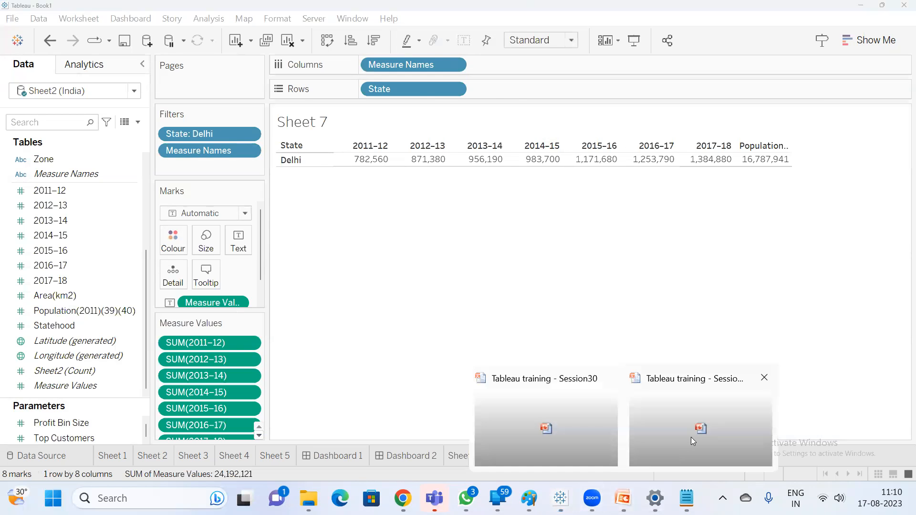
{"action": "left_click", "coordinate": [690, 437]}
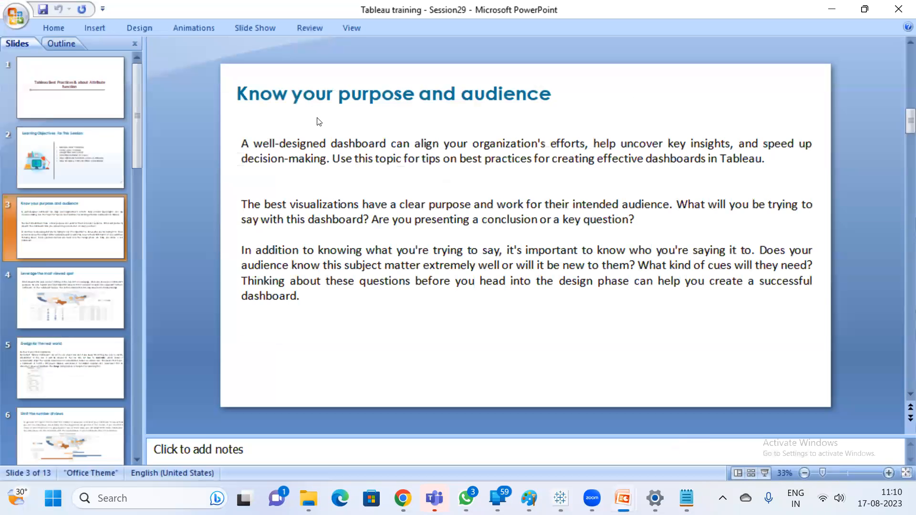
{"action": "left_click", "coordinate": [108, 294]}
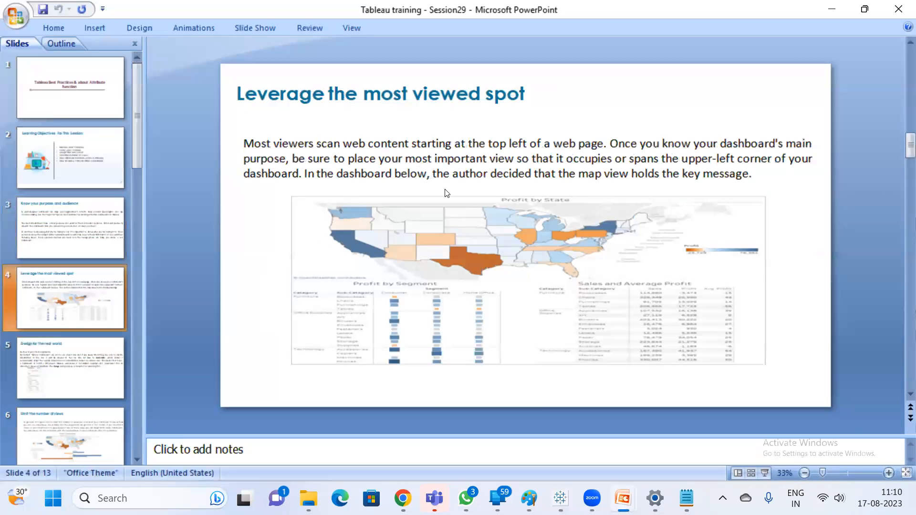
Step: Open the Paint app with a blank canvas
{"action": "key", "text": "super"}
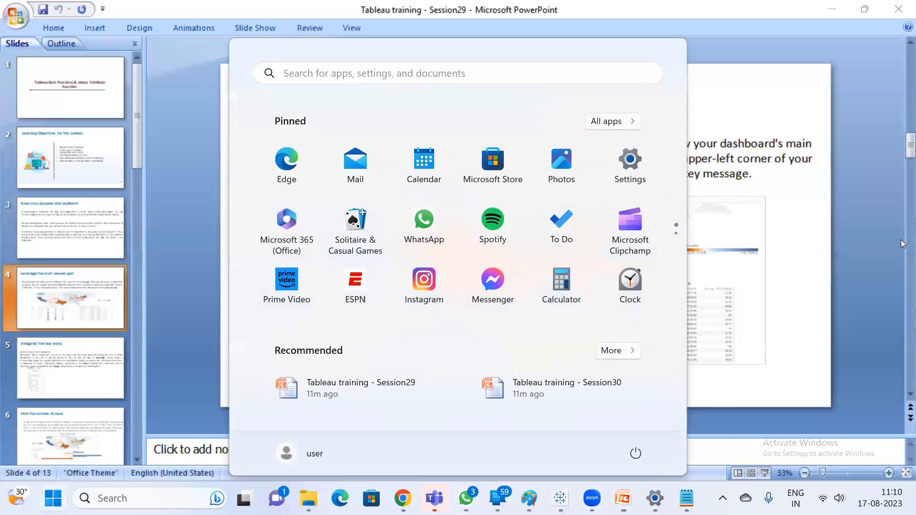
{"action": "type", "text": "pain"}
{"action": "key", "text": "Return"}
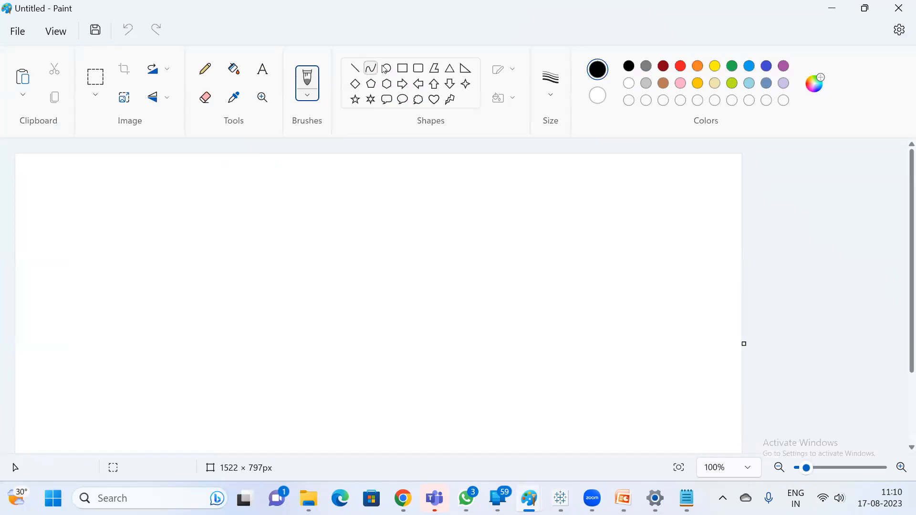
Step: Draw a black-outlined rectangle in the upper-left area of the blank canvas
{"action": "left_click", "coordinate": [402, 68]}
{"action": "left_click_drag", "start_coordinate": [41, 165], "coordinate": [236, 288]}
{"action": "left_click", "coordinate": [364, 272]}
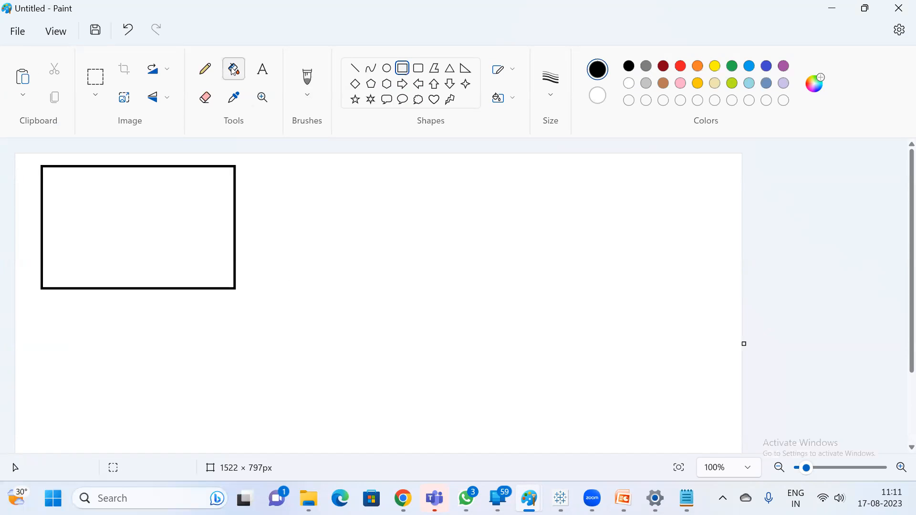
Step: Add the text "Most viewed spot" inside the upper-left part of the rectangle
{"action": "left_click", "coordinate": [263, 69]}
{"action": "left_click", "coordinate": [65, 198]}
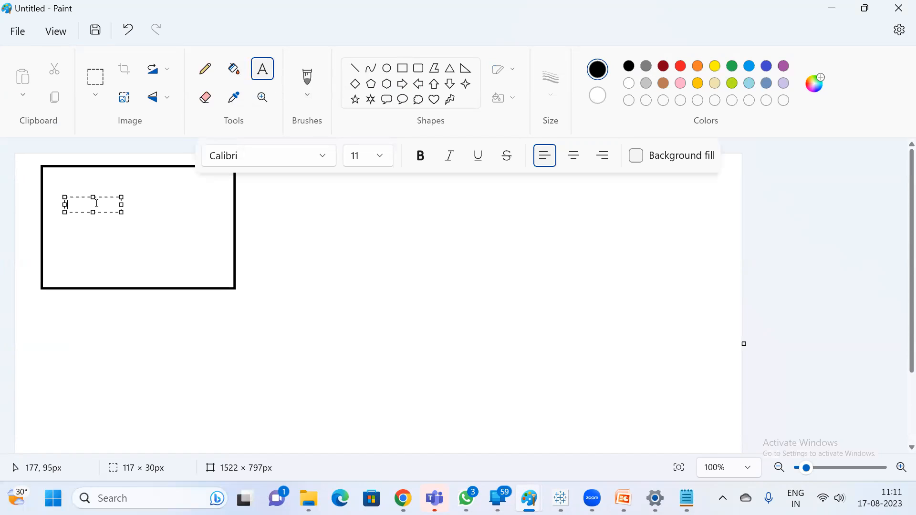
{"action": "type", "text": "Most viewed spot"}
{"action": "left_click", "coordinate": [280, 261]}
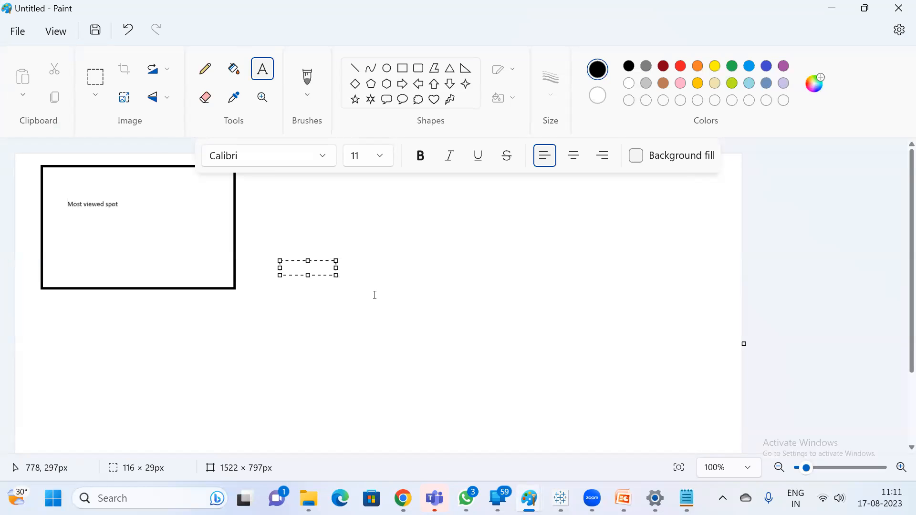
{"action": "mouse_move", "coordinate": [623, 496]}
{"action": "left_click", "coordinate": [794, 209]}
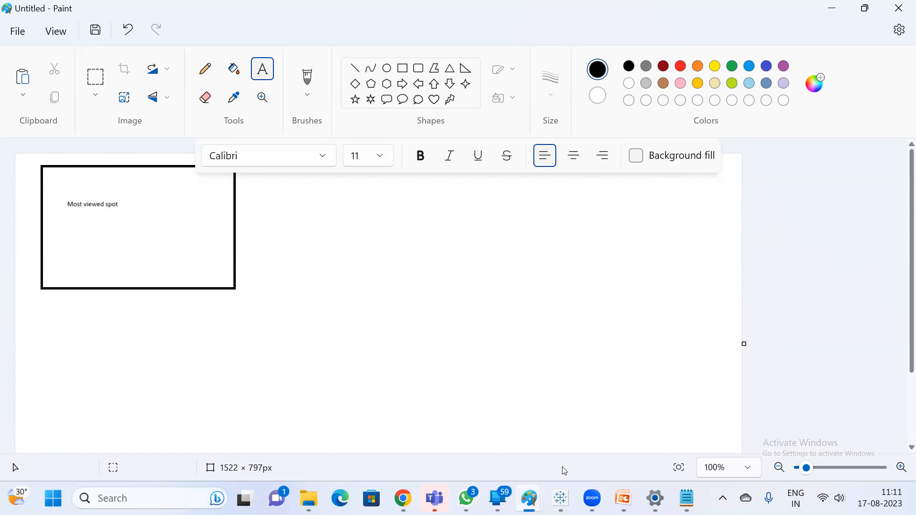
Step: Switch to the Book1 workbook in Tableau and add a new worksheet that uses the Sample - Superstore data source
{"action": "mouse_move", "coordinate": [561, 498]}
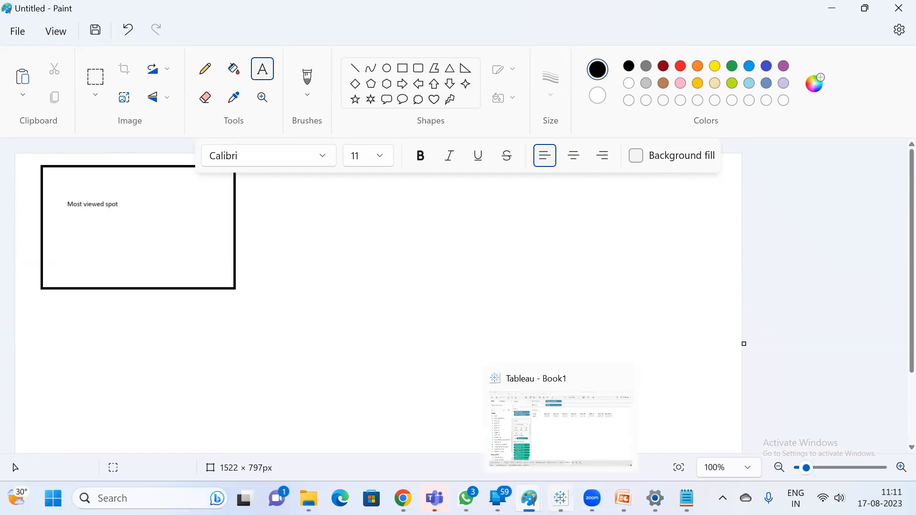
{"action": "left_click", "coordinate": [560, 498]}
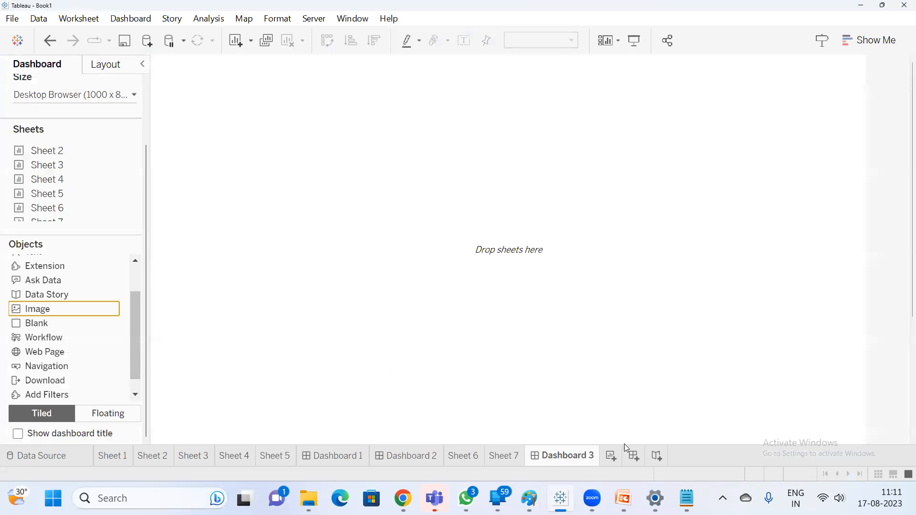
{"action": "key", "text": "ctrl+m"}
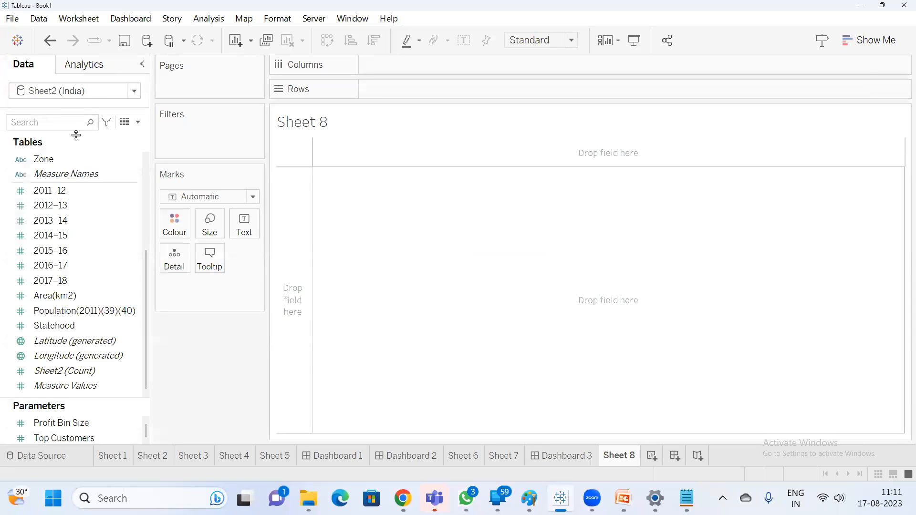
{"action": "left_click", "coordinate": [77, 85]}
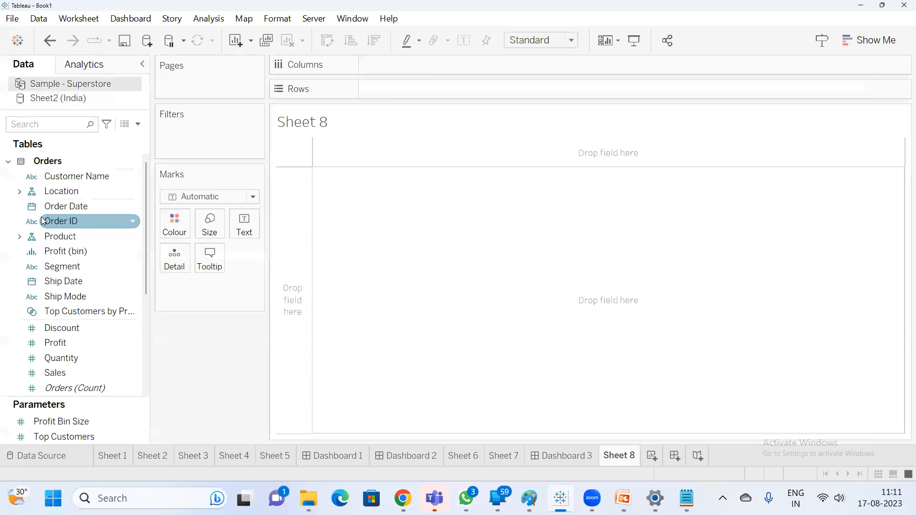
Step: Search the fields for "sa" and add the Sales measure to the new worksheet
{"action": "left_click", "coordinate": [32, 119]}
{"action": "type", "text": "sa"}
{"action": "left_click", "coordinate": [77, 187]}
{"action": "double_click", "coordinate": [76, 187]}
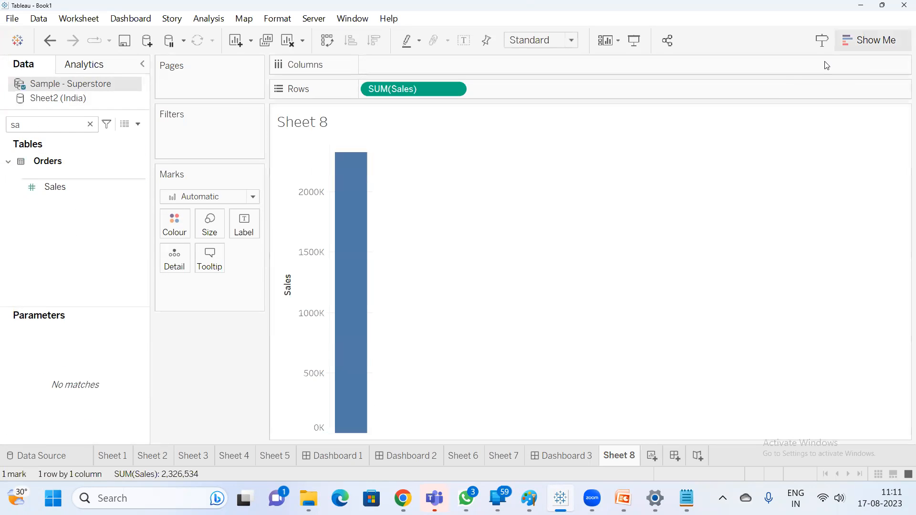
Step: Search the fields for "su", add Sub-Category to the view and display its sales as a treemap
{"action": "left_click", "coordinate": [868, 40]}
{"action": "left_click", "coordinate": [45, 122]}
{"action": "key", "text": "BackSpace"}
{"action": "type", "text": "u"}
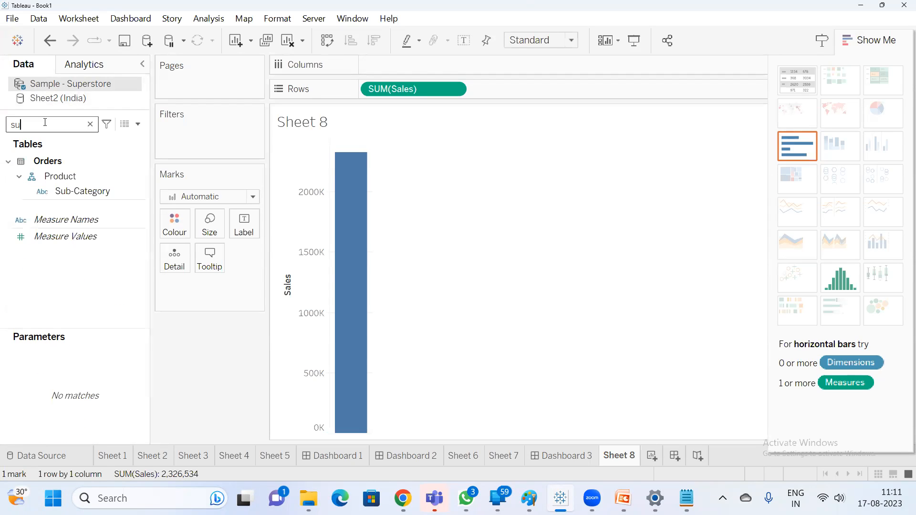
{"action": "double_click", "coordinate": [75, 191]}
{"action": "left_click", "coordinate": [783, 180]}
{"action": "left_click", "coordinate": [893, 46]}
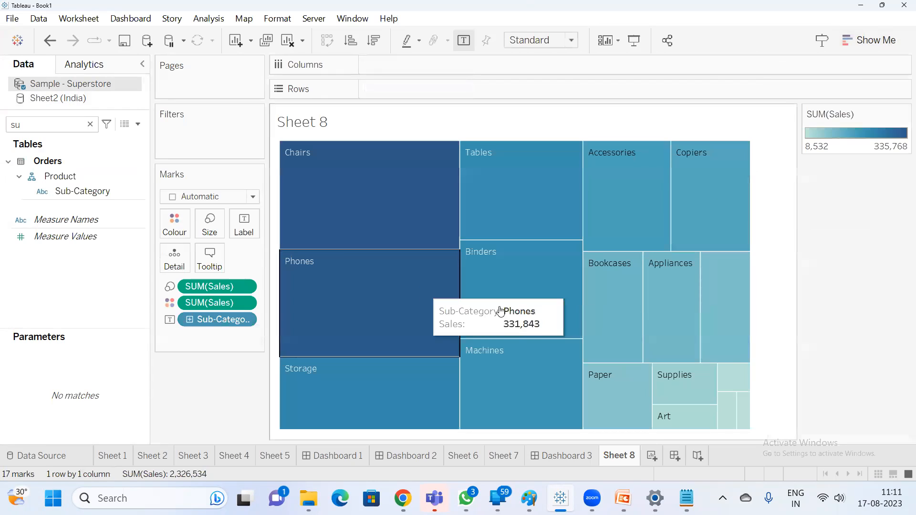
Step: Rename the treemap worksheet as Hierarchy
{"action": "double_click", "coordinate": [620, 456]}
{"action": "type", "text": "Hier"}
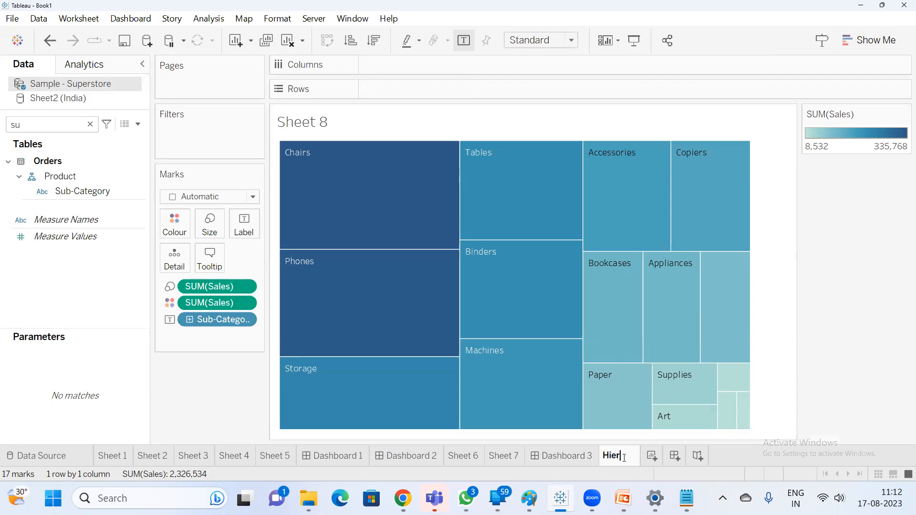
{"action": "type", "text": "archy"}
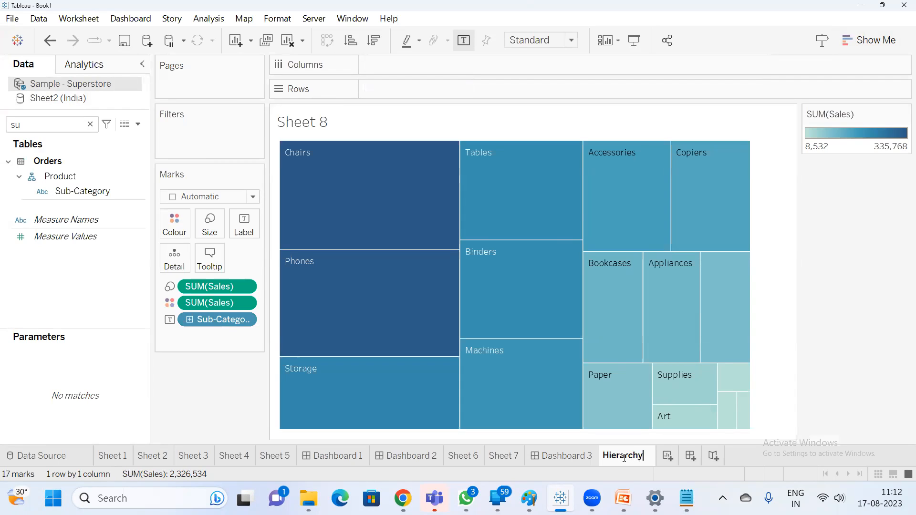
{"action": "key", "text": "Return"}
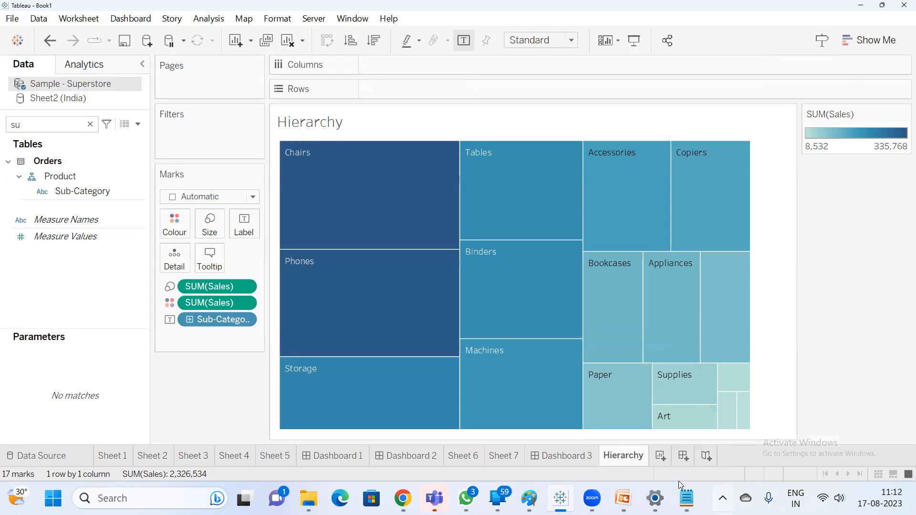
Step: Add another new worksheet and clear the field search
{"action": "left_click", "coordinate": [660, 457]}
{"action": "left_click", "coordinate": [90, 124]}
{"action": "left_click", "coordinate": [130, 190]}
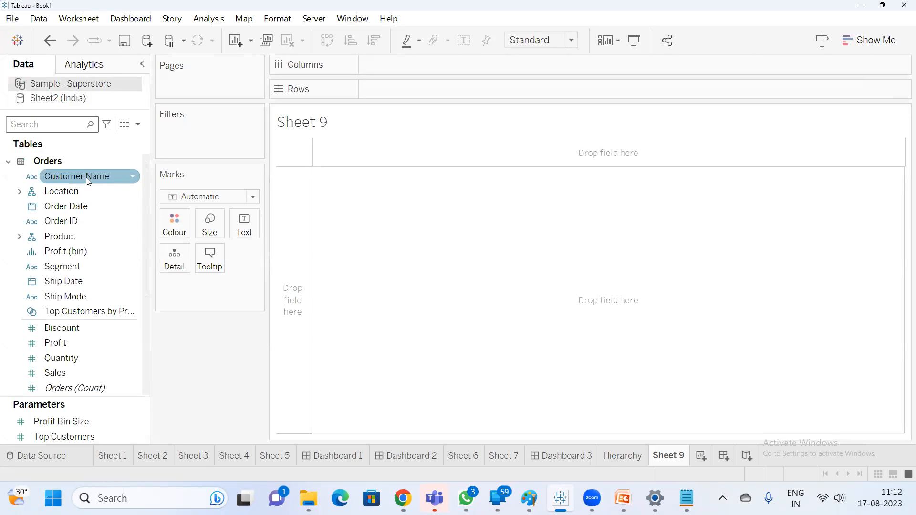
Step: Create a pie chart of Sales by Segment and set its fit to Entire View
{"action": "left_click", "coordinate": [83, 268]}
{"action": "left_click_drag", "start_coordinate": [145, 231], "coordinate": [142, 307]}
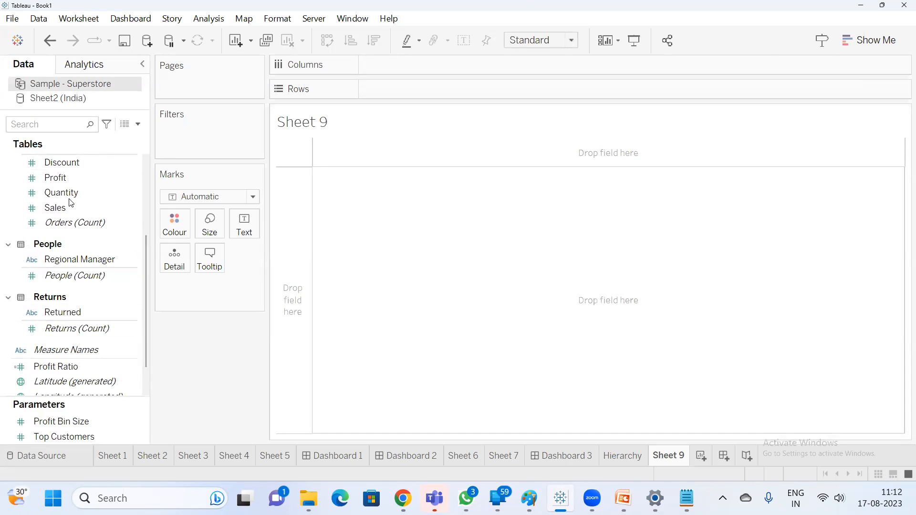
{"action": "left_click", "coordinate": [63, 209], "text": "ctrl"}
{"action": "scroll", "coordinate": [77, 291], "scroll_direction": "up", "scroll_amount": 3}
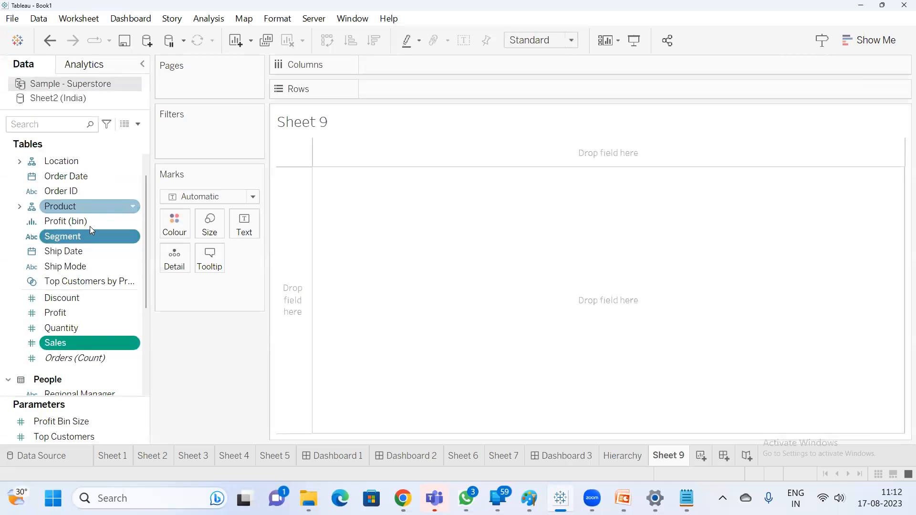
{"action": "left_click", "coordinate": [886, 43]}
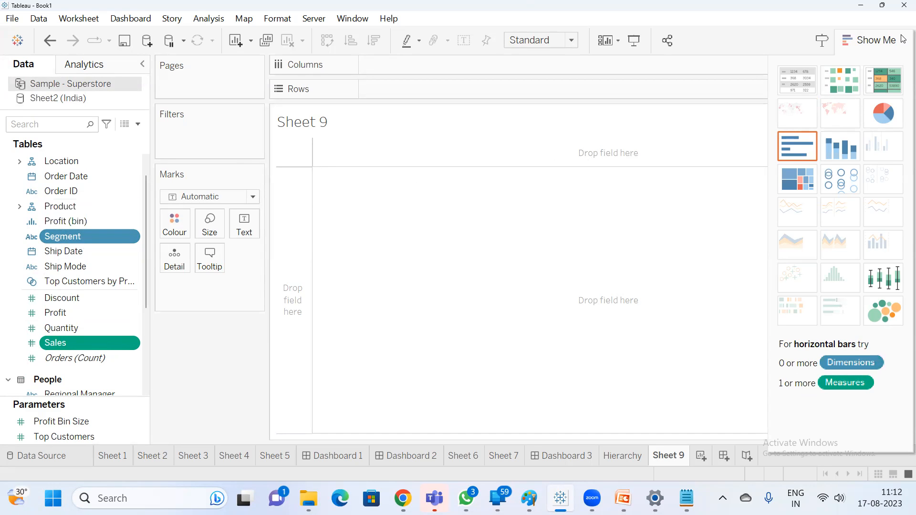
{"action": "left_click", "coordinate": [879, 112]}
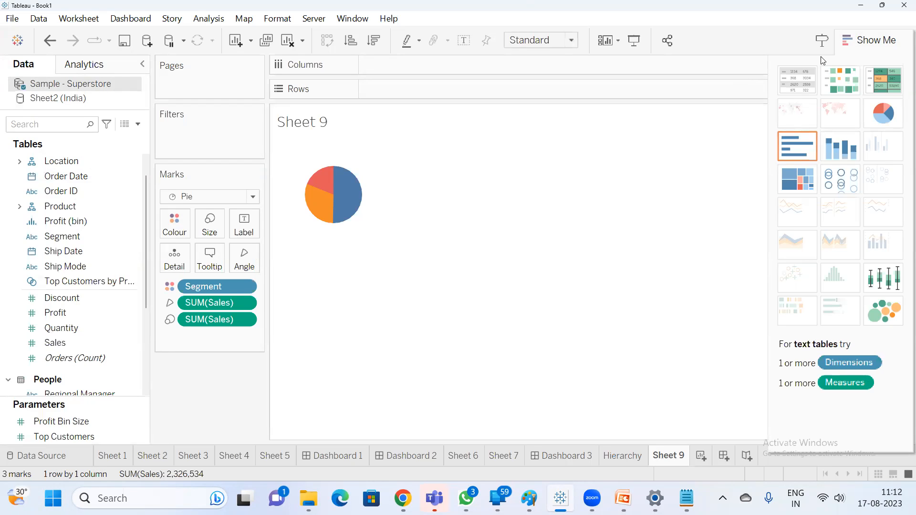
{"action": "left_click", "coordinate": [855, 42]}
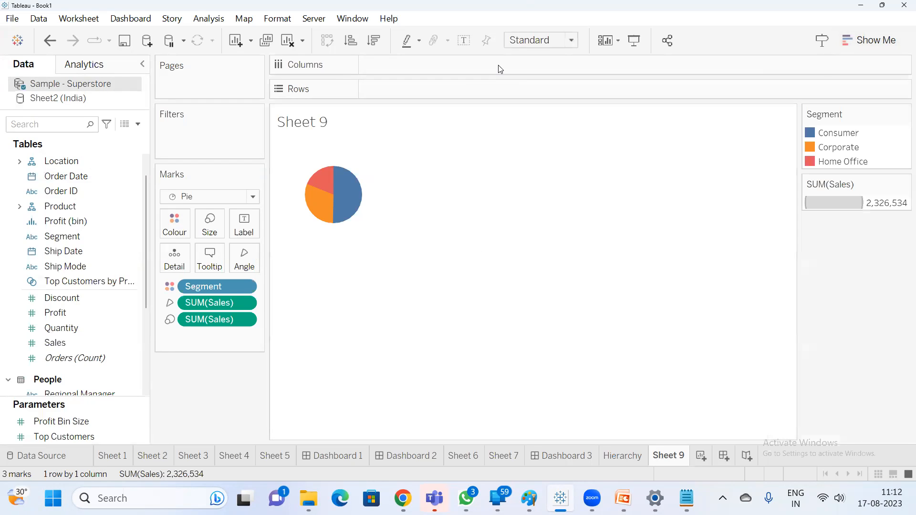
{"action": "left_click", "coordinate": [539, 40]}
{"action": "left_click", "coordinate": [556, 92]}
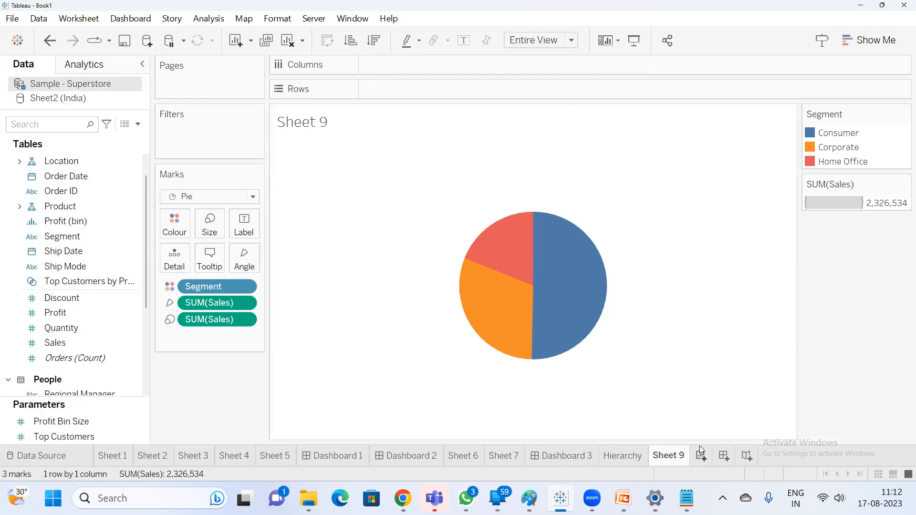
Step: Rename the worksheet with the segment pie as Pie Chart
{"action": "double_click", "coordinate": [680, 462]}
{"action": "left_click", "coordinate": [679, 460]}
{"action": "key", "text": "ctrl+a"}
{"action": "key", "text": "BackSpace"}
{"action": "type", "text": "Pie Chart"}
{"action": "key", "text": "Return"}
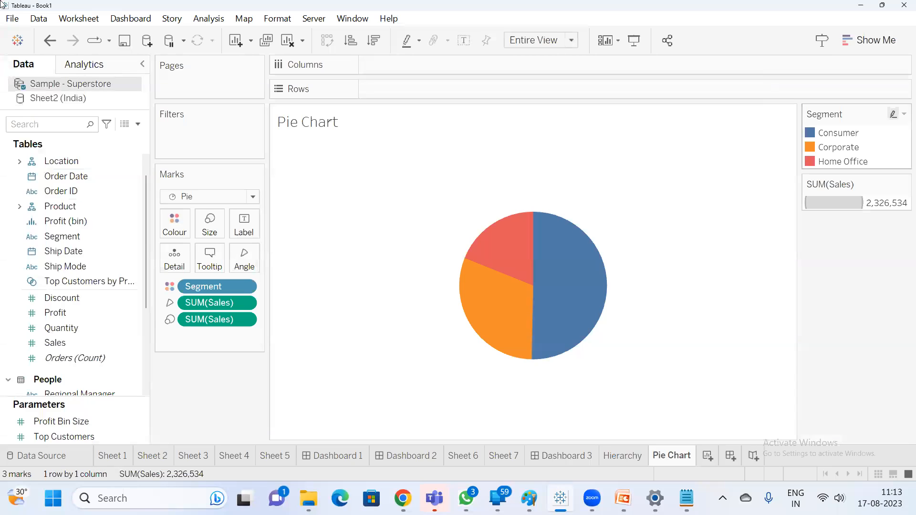
Step: Add a third new worksheet and select the Sales measure in the Orders table
{"action": "left_click", "coordinate": [706, 456]}
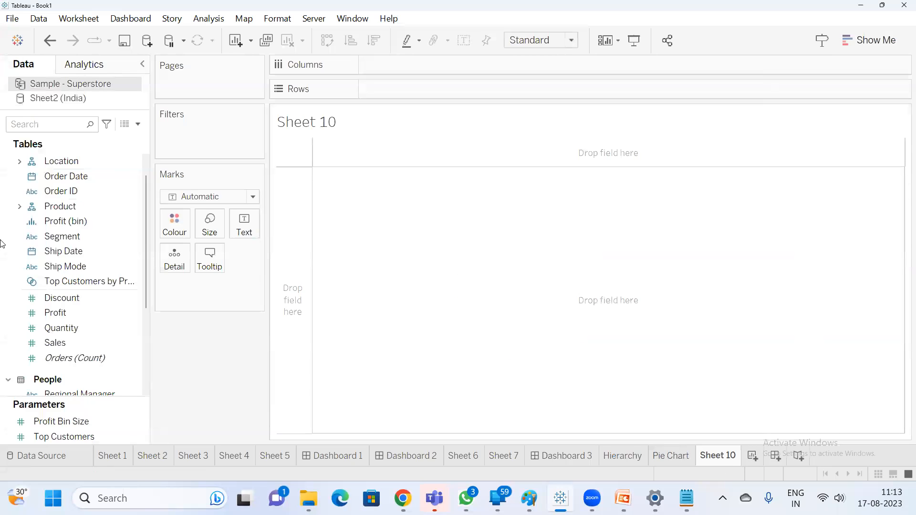
{"action": "left_click", "coordinate": [77, 341]}
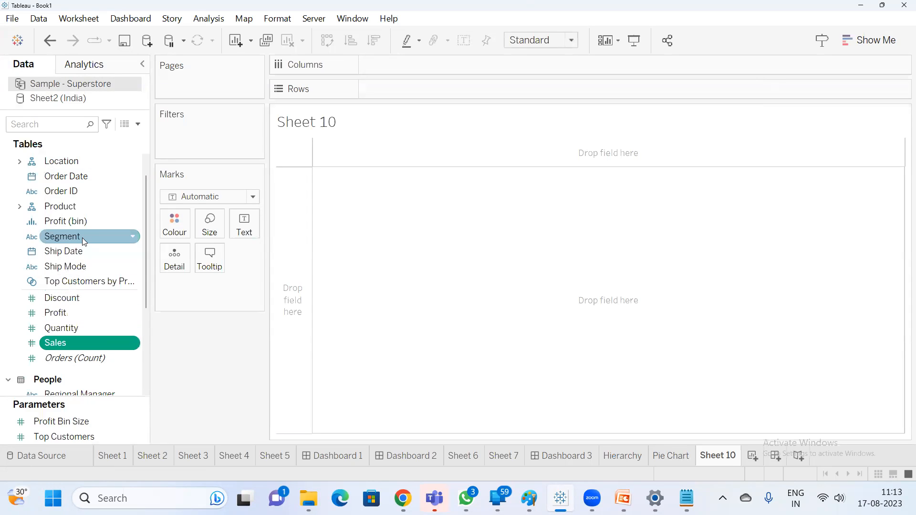
{"action": "scroll", "coordinate": [72, 205], "scroll_direction": "up", "scroll_amount": 1}
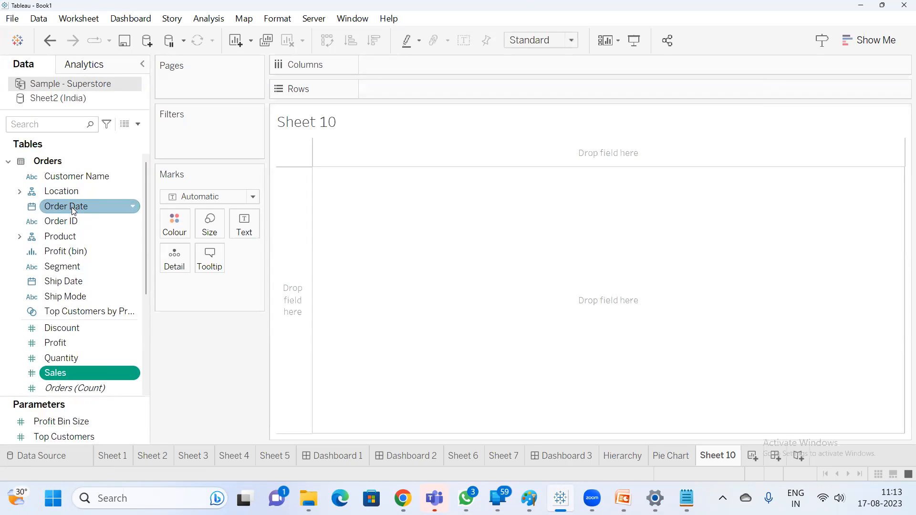
{"action": "scroll", "coordinate": [77, 234], "scroll_direction": "down", "scroll_amount": 3}
{"action": "scroll", "coordinate": [79, 234], "scroll_direction": "up", "scroll_amount": 3}
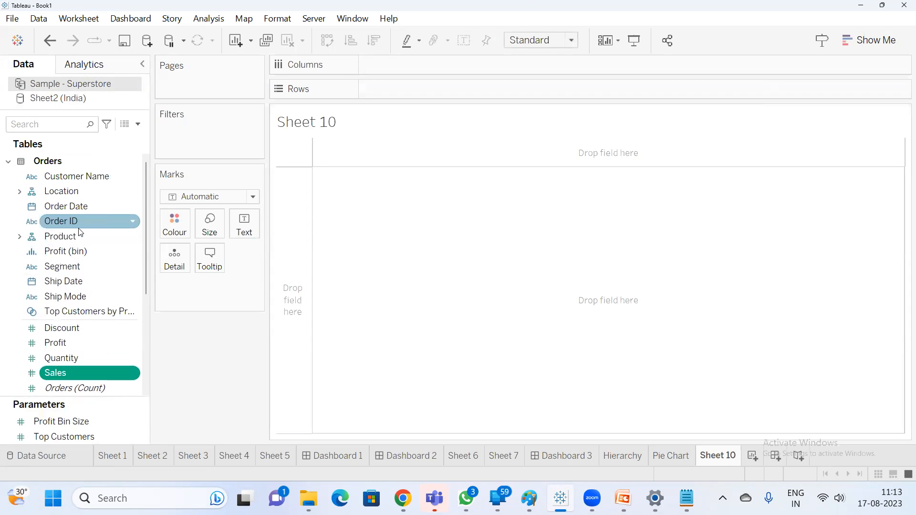
Step: Create the LOD calculation Sales (Category) from the Category field of the Product hierarchy, with the formula { FIXED [Category]: SUM([Sales]) }
{"action": "left_click", "coordinate": [19, 237]}
{"action": "scroll", "coordinate": [67, 248], "scroll_direction": "down", "scroll_amount": 2}
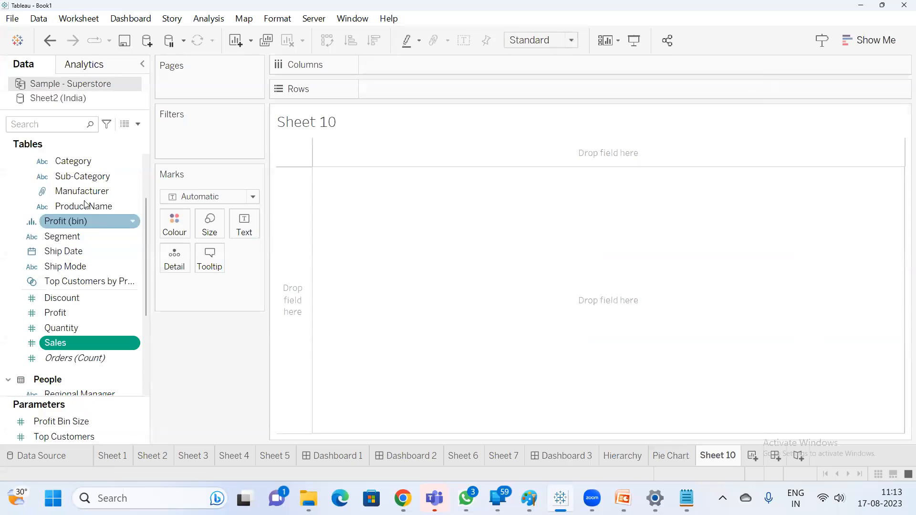
{"action": "left_click", "coordinate": [84, 168]}
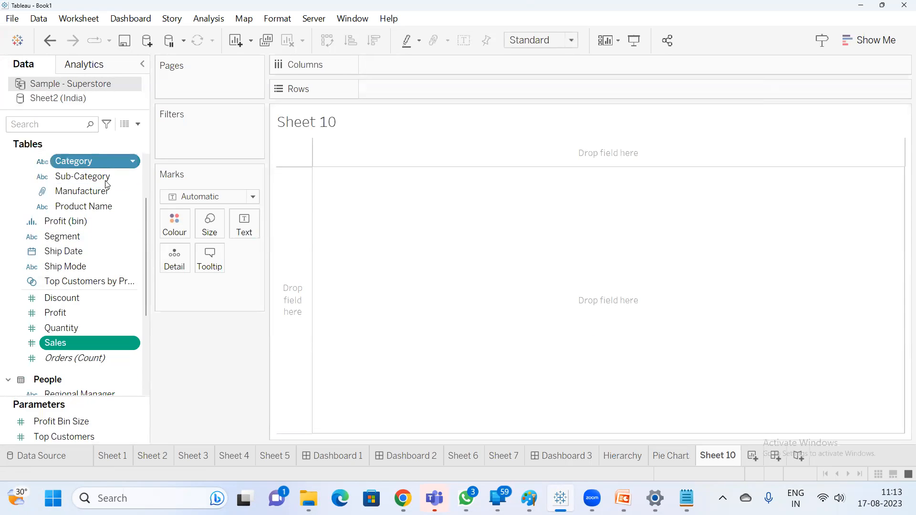
{"action": "right_click", "coordinate": [126, 163]}
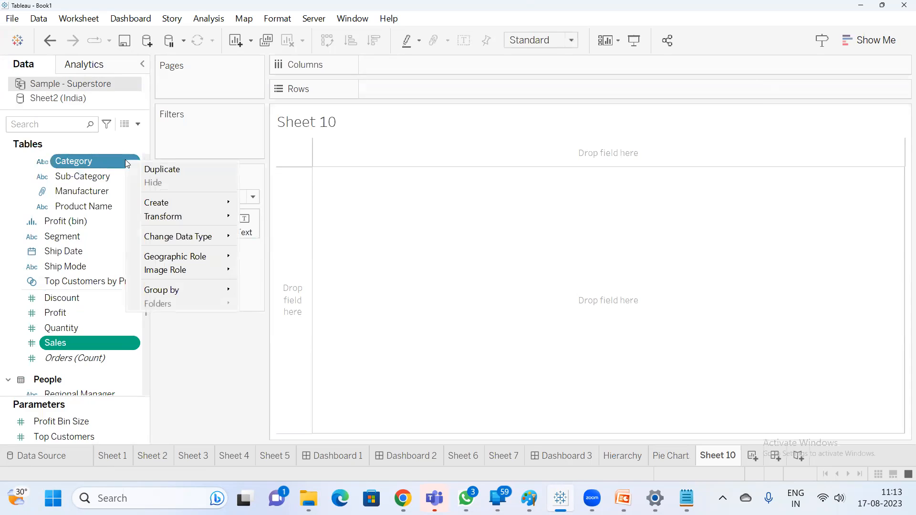
{"action": "mouse_move", "coordinate": [173, 202]}
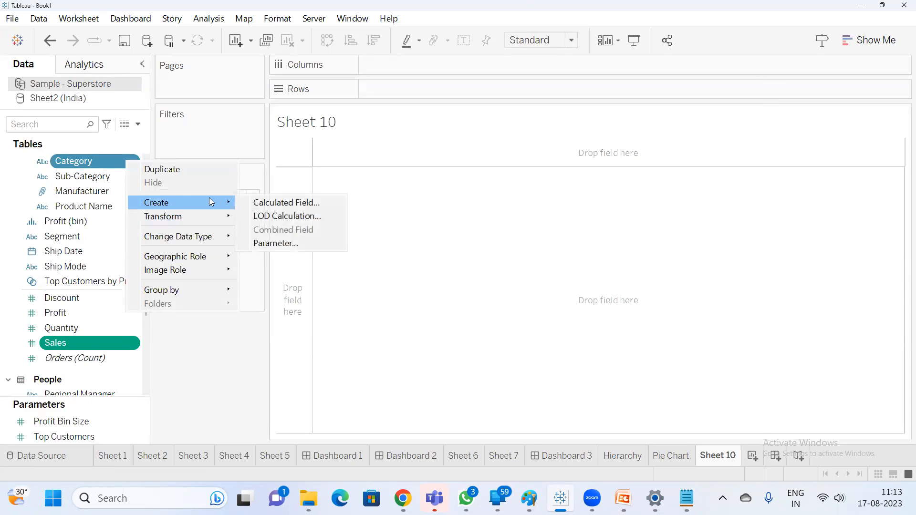
{"action": "left_click", "coordinate": [285, 216]}
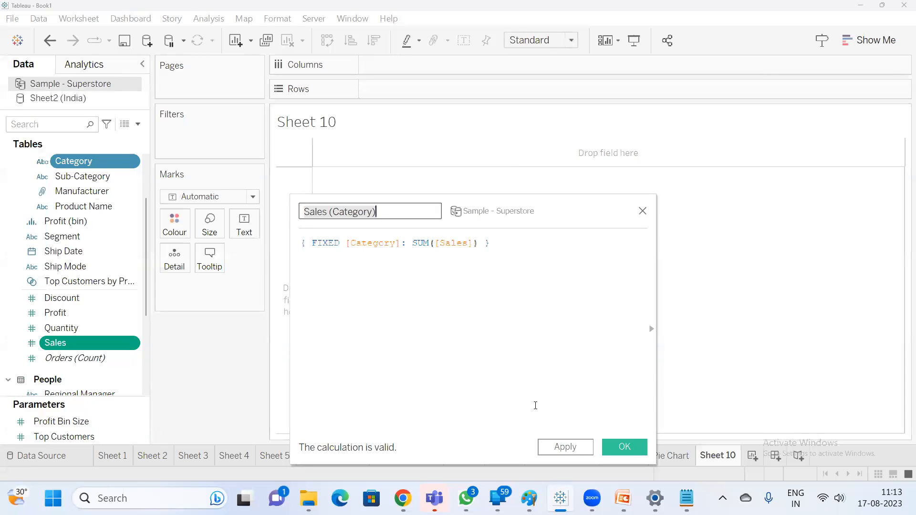
{"action": "left_click", "coordinate": [620, 446]}
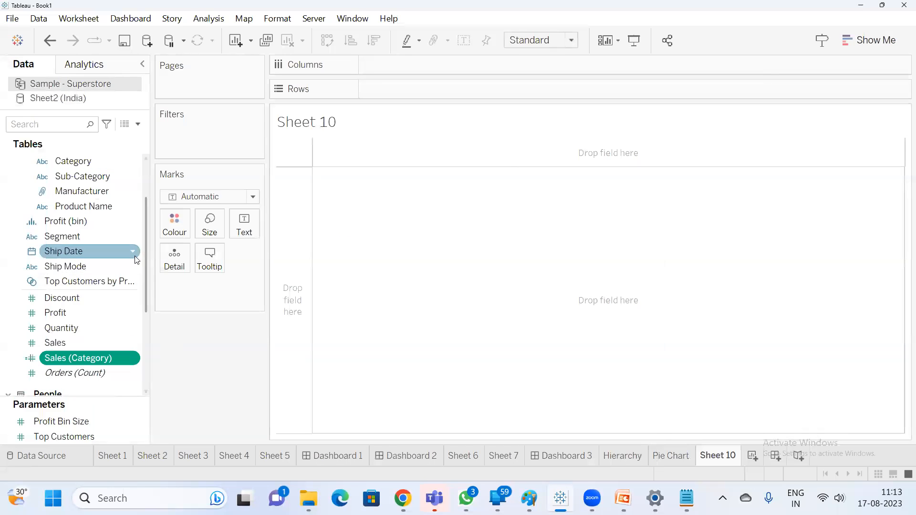
Step: Search the fields for "ca", add Sales (Category) to the worksheet and display it as a text table
{"action": "scroll", "coordinate": [91, 267], "scroll_direction": "down", "scroll_amount": 3}
{"action": "left_click", "coordinate": [33, 124]}
{"action": "type", "text": "ca"}
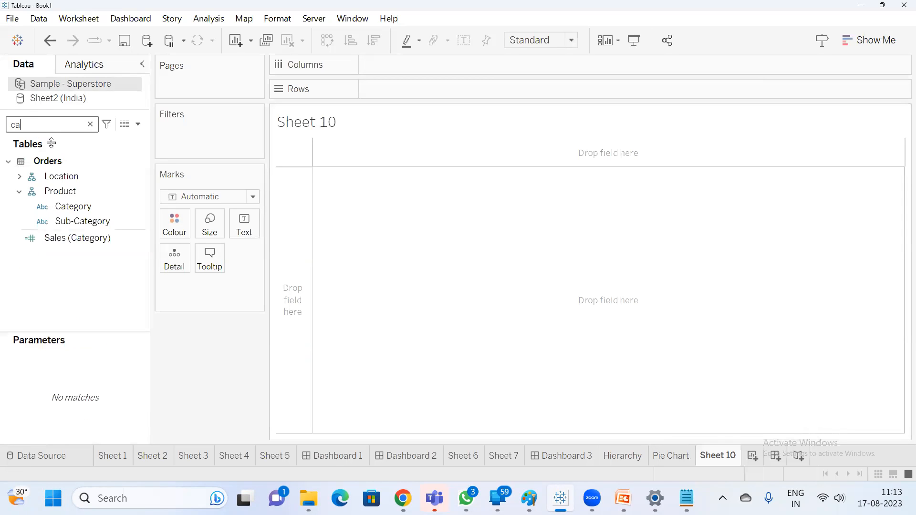
{"action": "double_click", "coordinate": [91, 239]}
{"action": "left_click", "coordinate": [869, 40]}
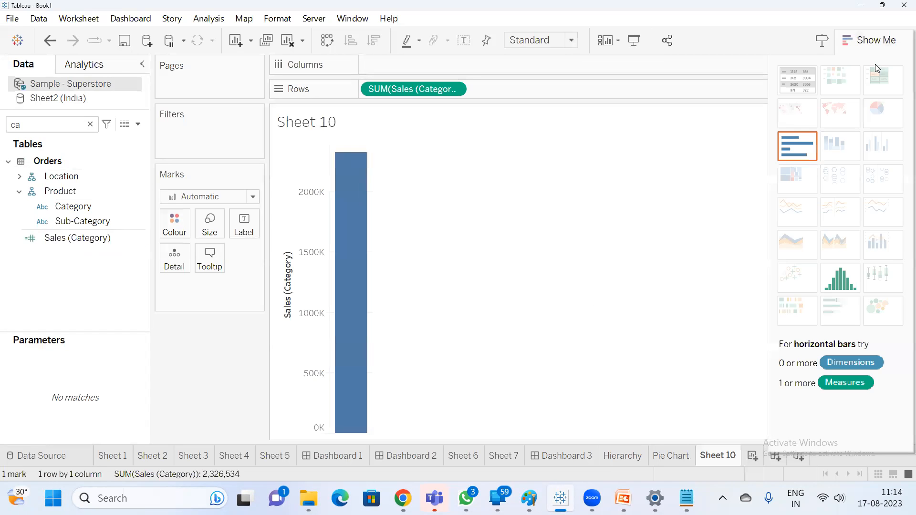
{"action": "left_click", "coordinate": [796, 80]}
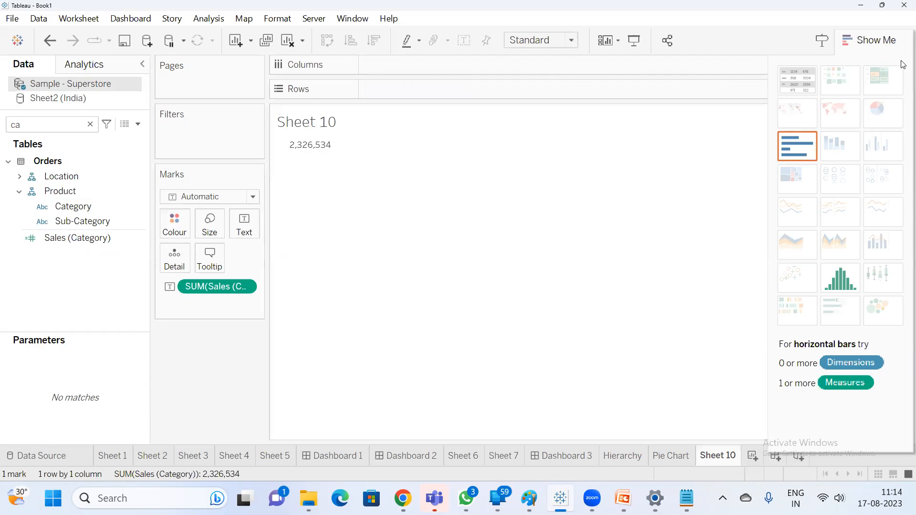
Step: Break the Sales (Category) table down by Sub-Category in the rows
{"action": "left_click", "coordinate": [869, 40]}
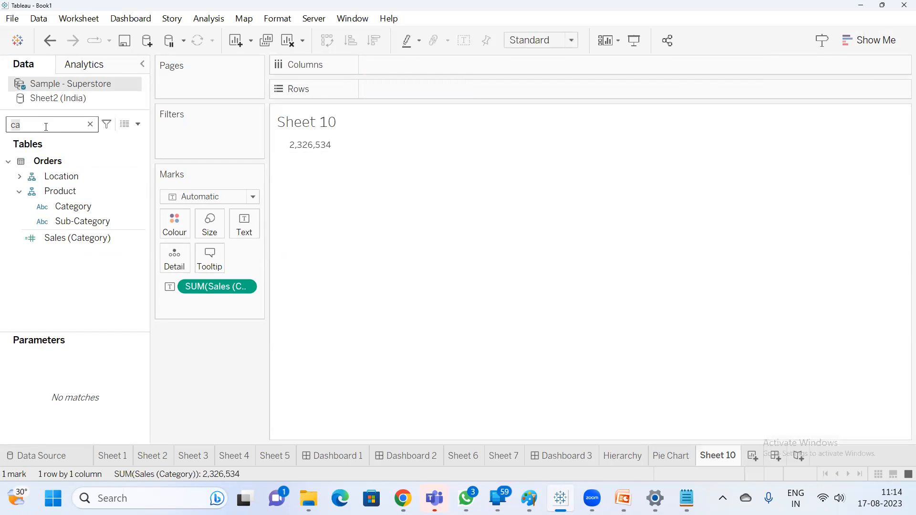
{"action": "left_click", "coordinate": [93, 220]}
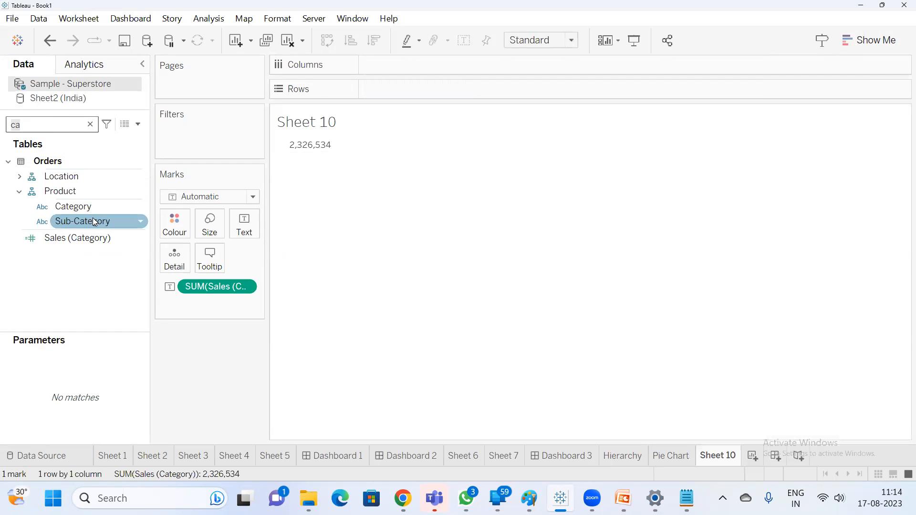
{"action": "double_click", "coordinate": [95, 223]}
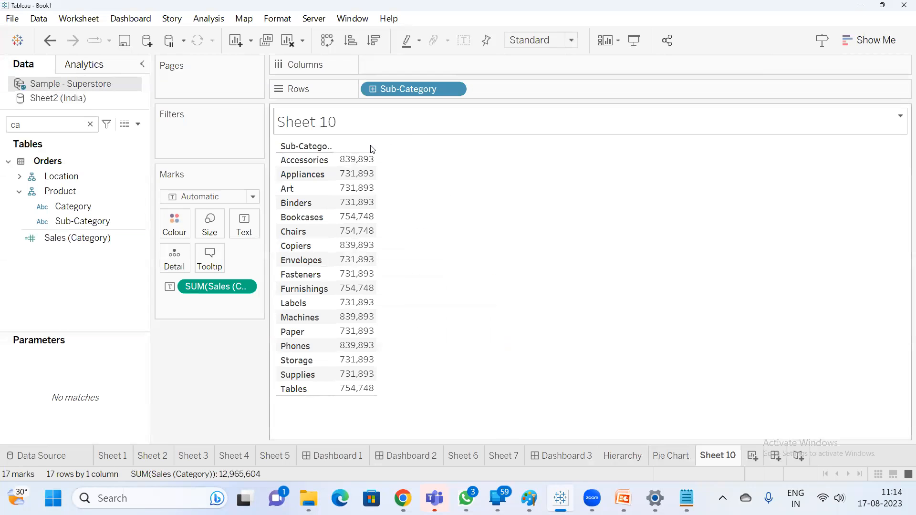
Step: Compare the Sales (Category) values of the Accessories, Phones and Machines sub-categories
{"action": "left_click", "coordinate": [362, 163]}
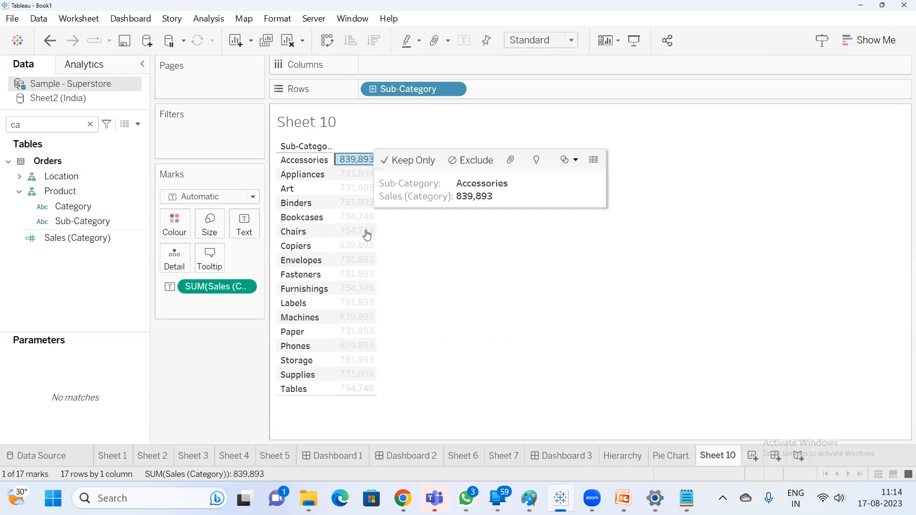
{"action": "left_click", "coordinate": [354, 346], "text": "ctrl"}
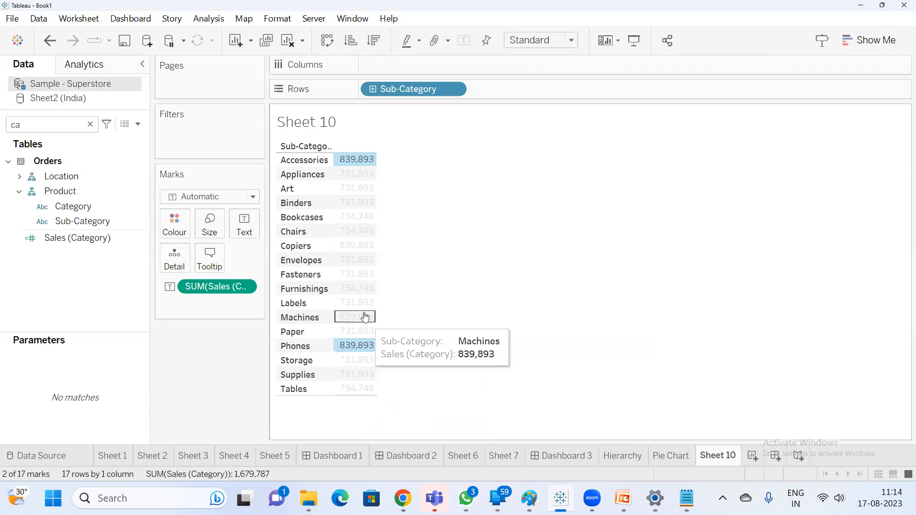
{"action": "left_click", "coordinate": [439, 330]}
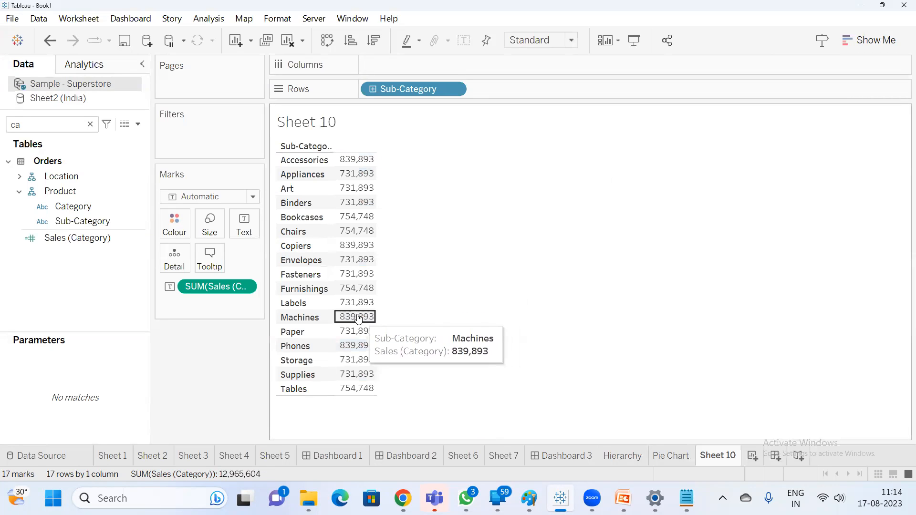
{"action": "left_click", "coordinate": [357, 317]}
{"action": "left_click", "coordinate": [513, 248]}
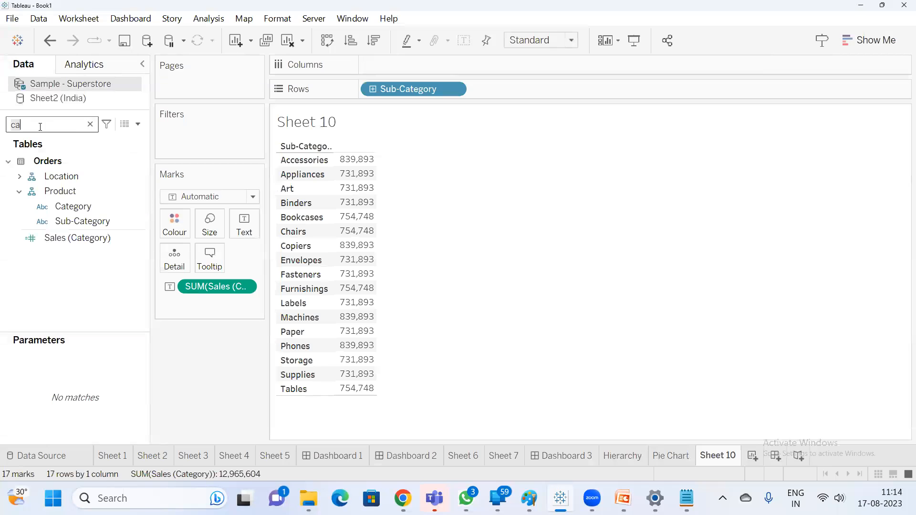
Step: Put Category ahead of Sub-Category in the rows, then search for "sa" and add the Sales measure to the table
{"action": "left_click_drag", "start_coordinate": [73, 206], "coordinate": [373, 89]}
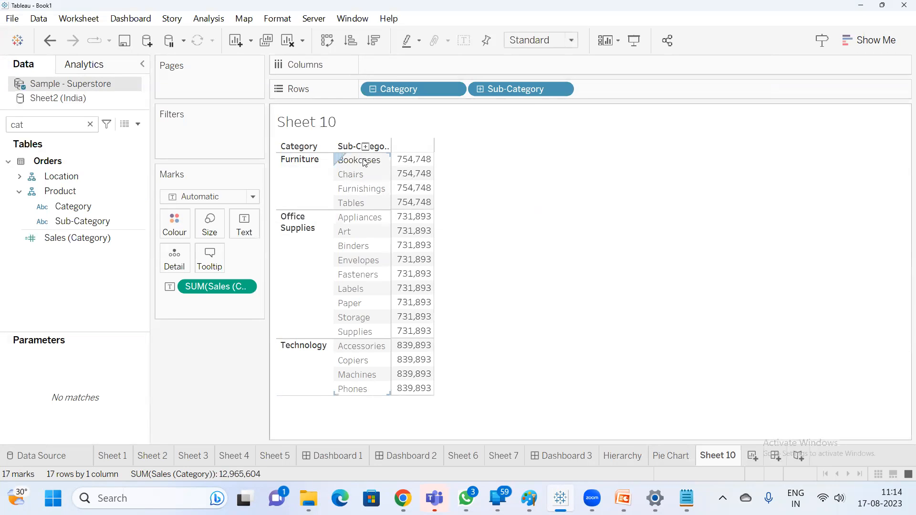
{"action": "double_click", "coordinate": [19, 124]}
{"action": "type", "text": "sa"}
{"action": "left_click", "coordinate": [61, 186]}
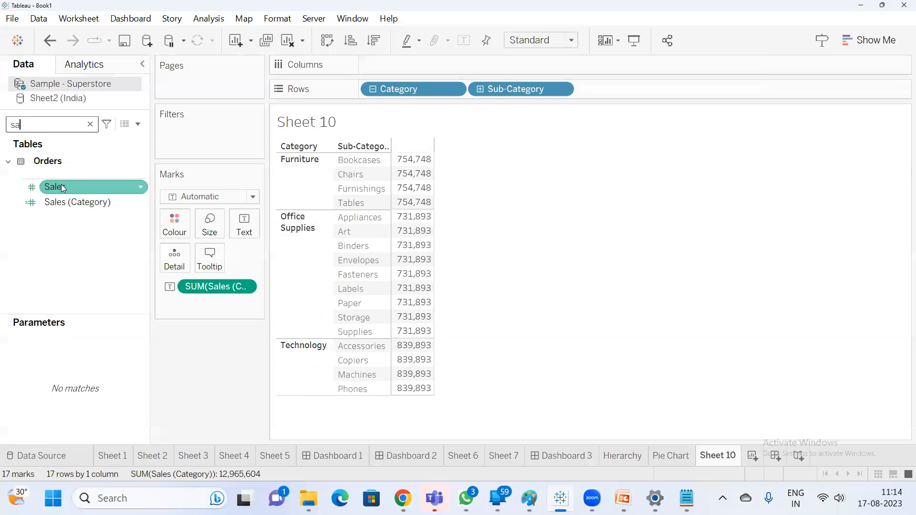
{"action": "double_click", "coordinate": [61, 186]}
Step: Compare the summed Sales of the four Furniture sub-categories with the Sales (Category) value
{"action": "left_click_drag", "start_coordinate": [415, 174], "coordinate": [403, 221]}
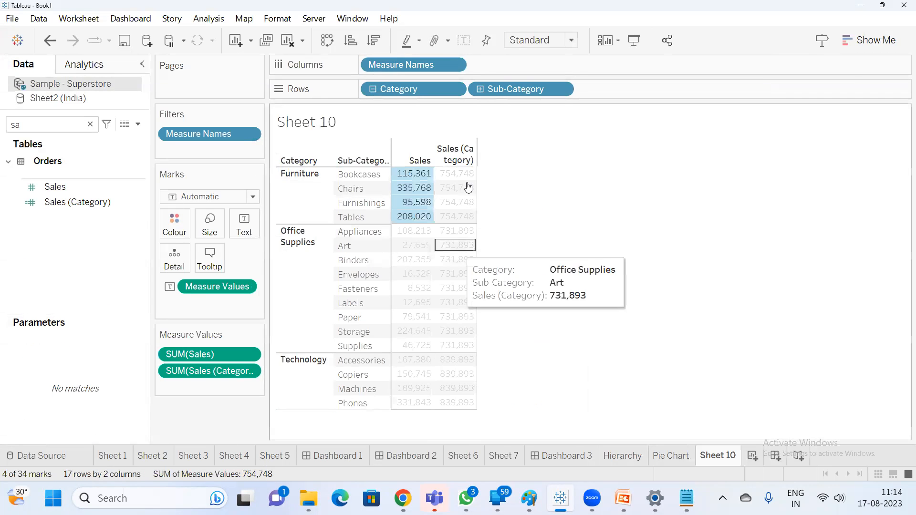
{"action": "left_click", "coordinate": [513, 190]}
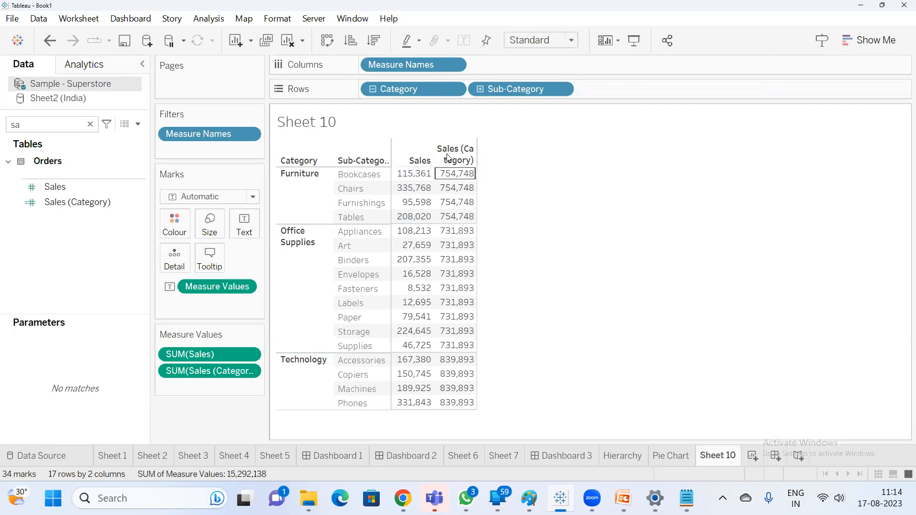
{"action": "mouse_move", "coordinate": [459, 177]}
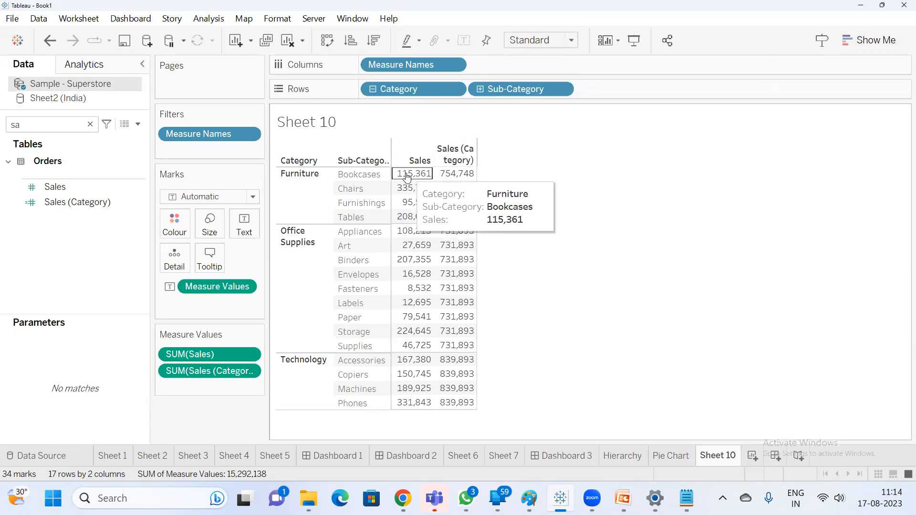
Step: Review the formula of the Sales (Category) calculated field beside the table and close it unchanged
{"action": "right_click", "coordinate": [62, 200]}
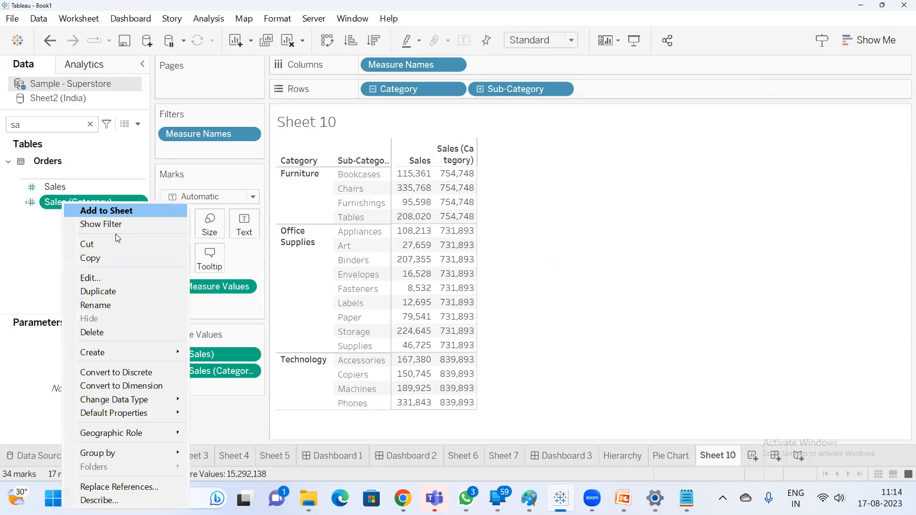
{"action": "left_click", "coordinate": [125, 276]}
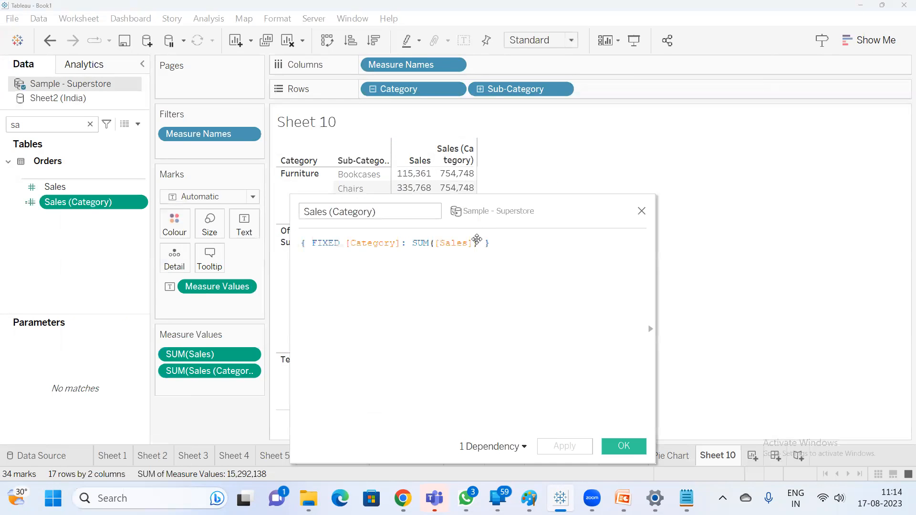
{"action": "left_click_drag", "start_coordinate": [477, 238], "coordinate": [481, 297]}
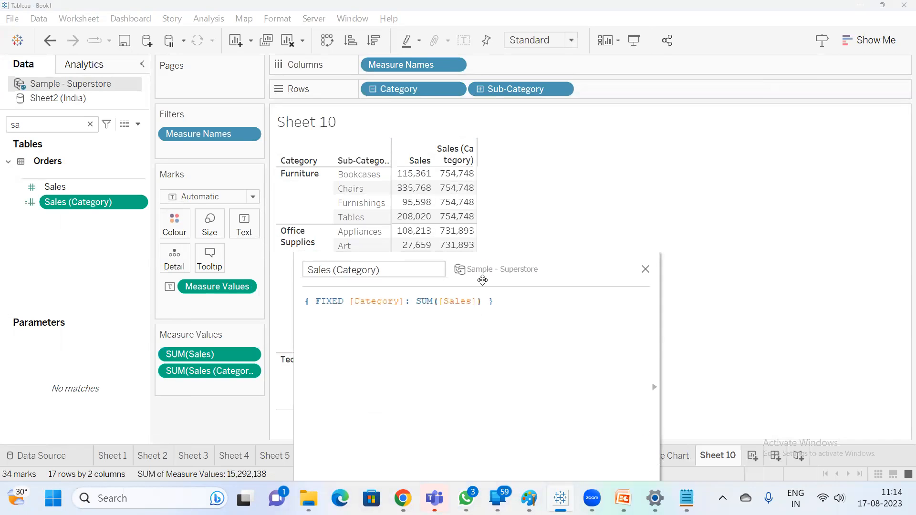
{"action": "left_click", "coordinate": [646, 269]}
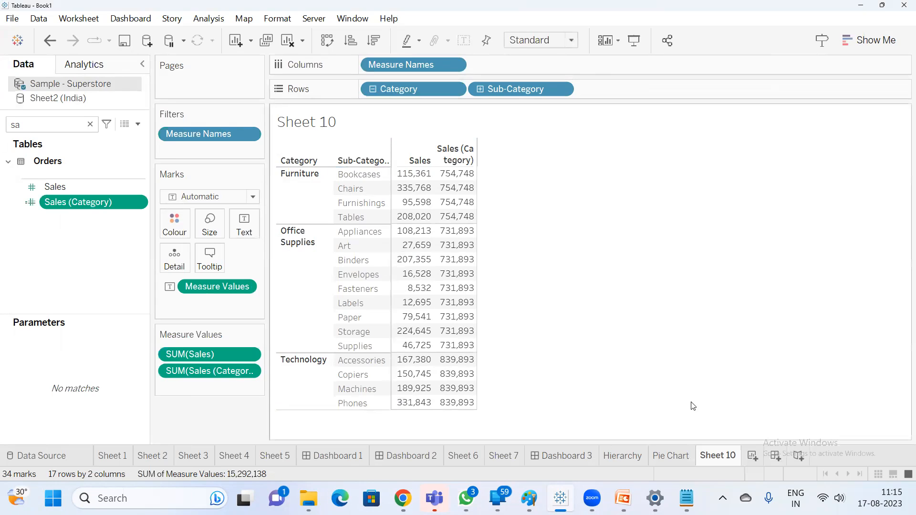
Step: Rename the worksheet with the category sales table as Cross Tab
{"action": "double_click", "coordinate": [714, 453]}
{"action": "type", "text": "Cr"}
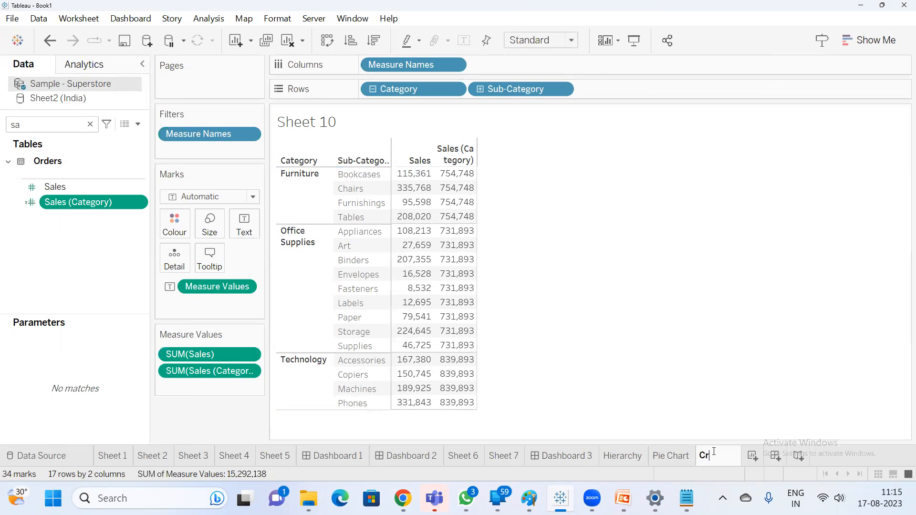
{"action": "type", "text": "oss Tab"}
{"action": "key", "text": "Return"}
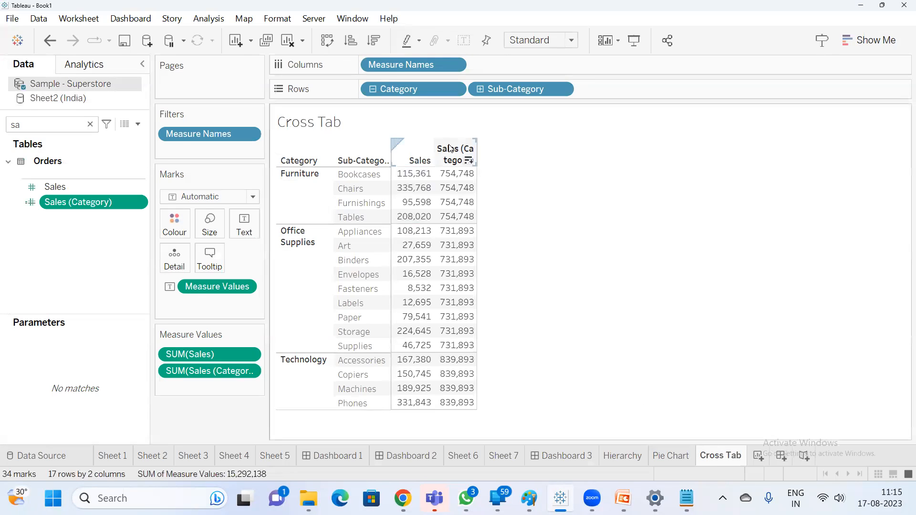
Step: Add a new worksheet, clear the field search and expand the Location hierarchy in the Orders table
{"action": "left_click", "coordinate": [757, 454]}
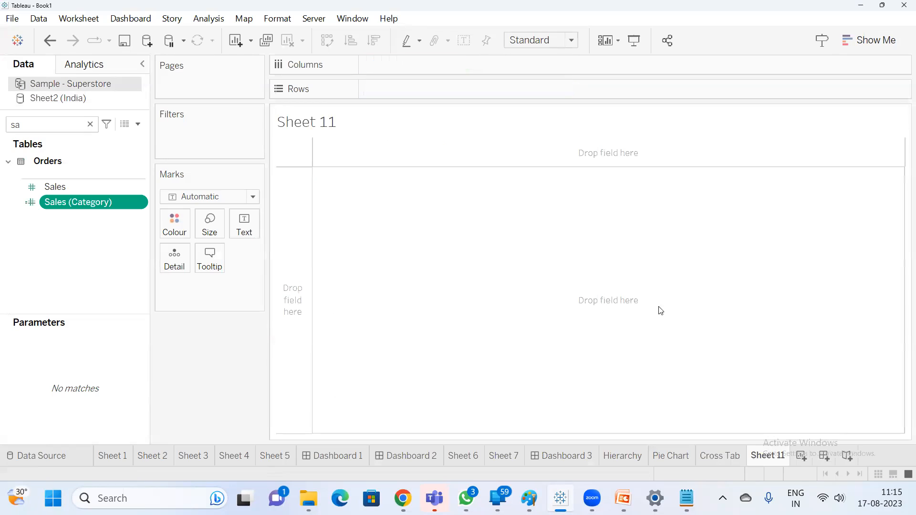
{"action": "left_click", "coordinate": [89, 124]}
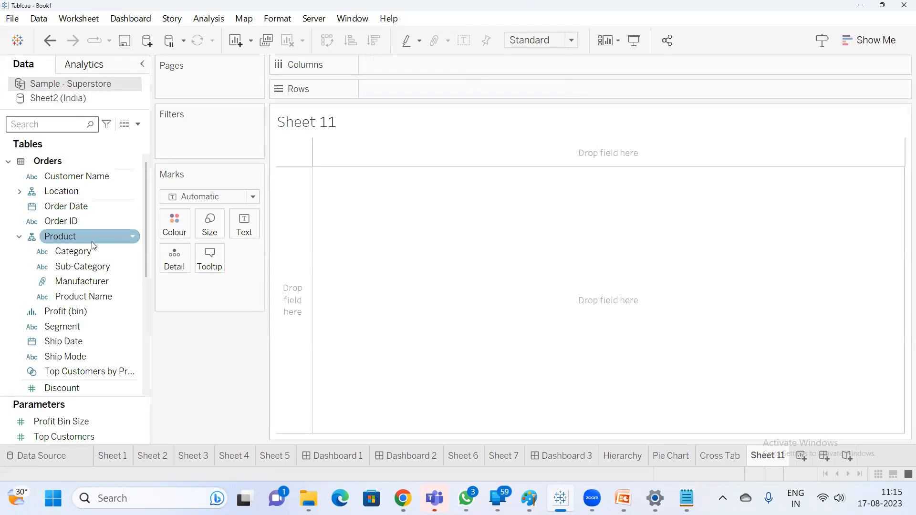
{"action": "scroll", "coordinate": [96, 219], "scroll_direction": "down", "scroll_amount": 3}
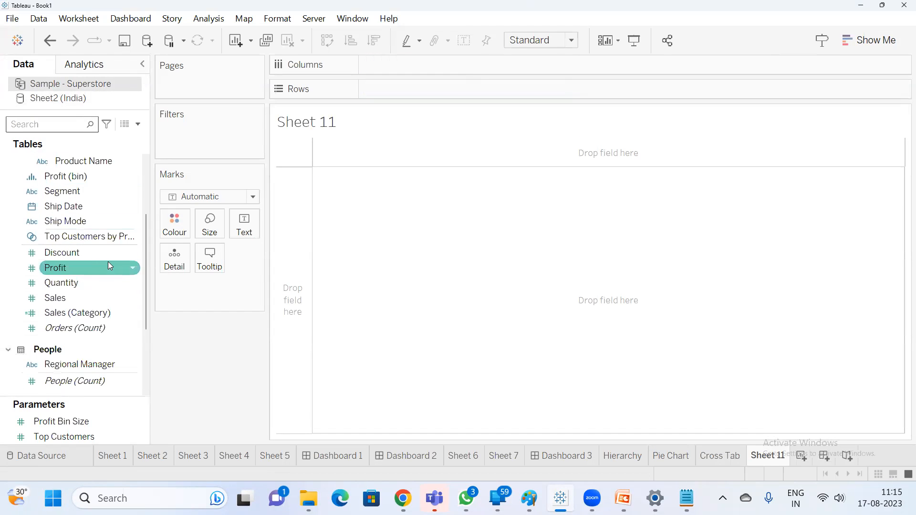
{"action": "scroll", "coordinate": [108, 262], "scroll_direction": "up", "scroll_amount": 3}
{"action": "left_click", "coordinate": [16, 192]}
{"action": "left_click", "coordinate": [20, 192]}
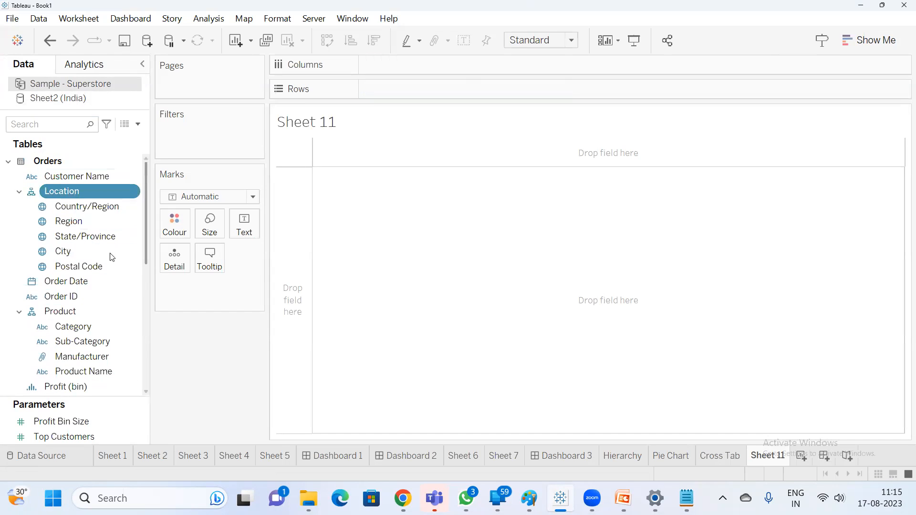
{"action": "left_click", "coordinate": [88, 210]}
{"action": "double_click", "coordinate": [88, 210]}
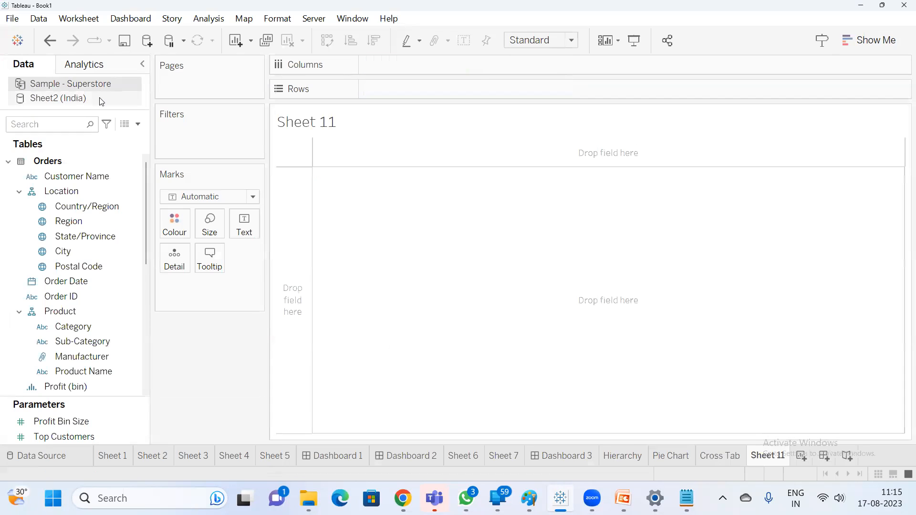
Step: Switch to the Sheet2 (India) data source, search the fields for "st" and plot State as a filled map
{"action": "left_click", "coordinate": [93, 98]}
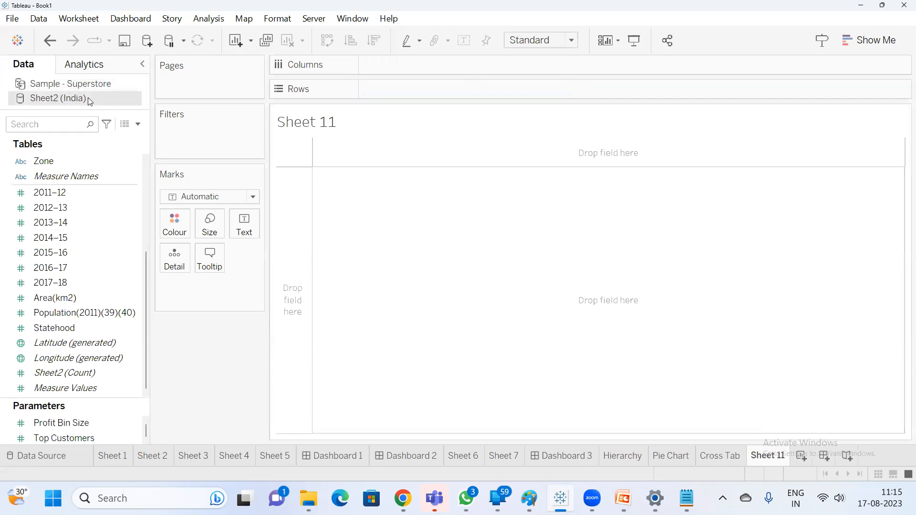
{"action": "left_click", "coordinate": [49, 124]}
{"action": "type", "text": "st"}
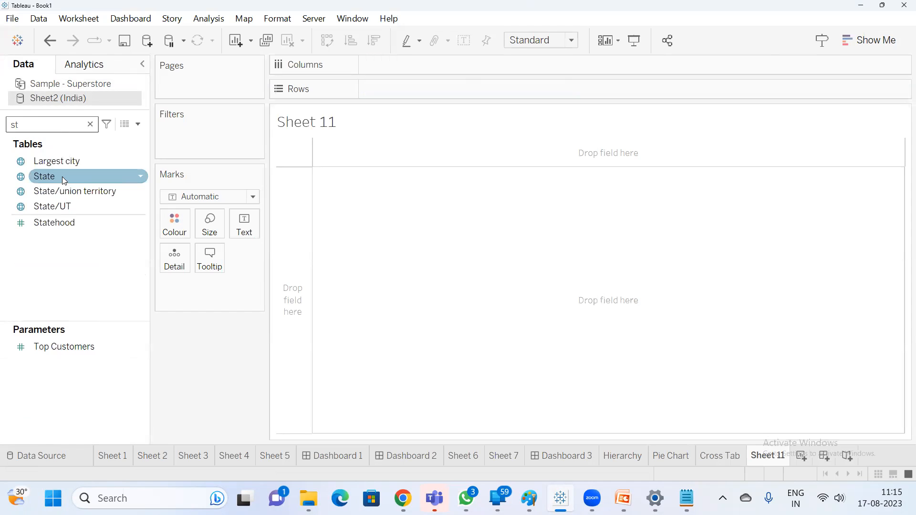
{"action": "double_click", "coordinate": [62, 177]}
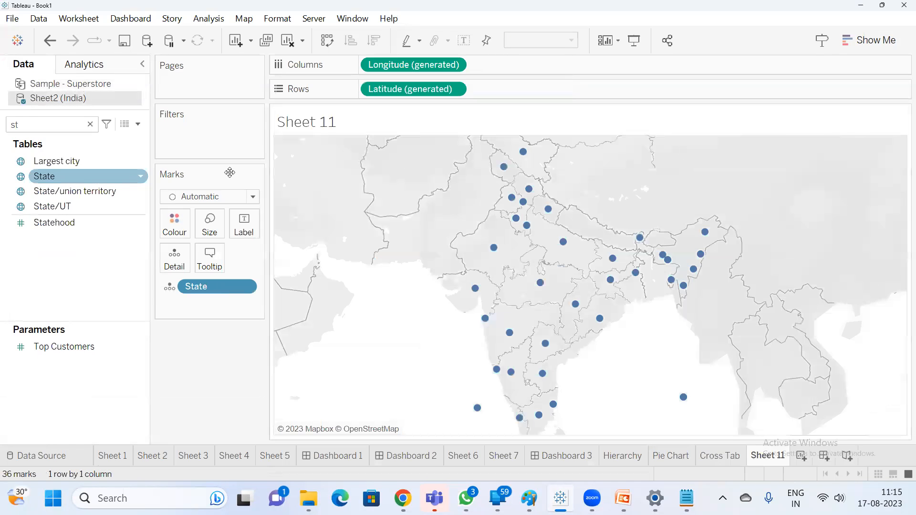
{"action": "left_click", "coordinate": [901, 46]}
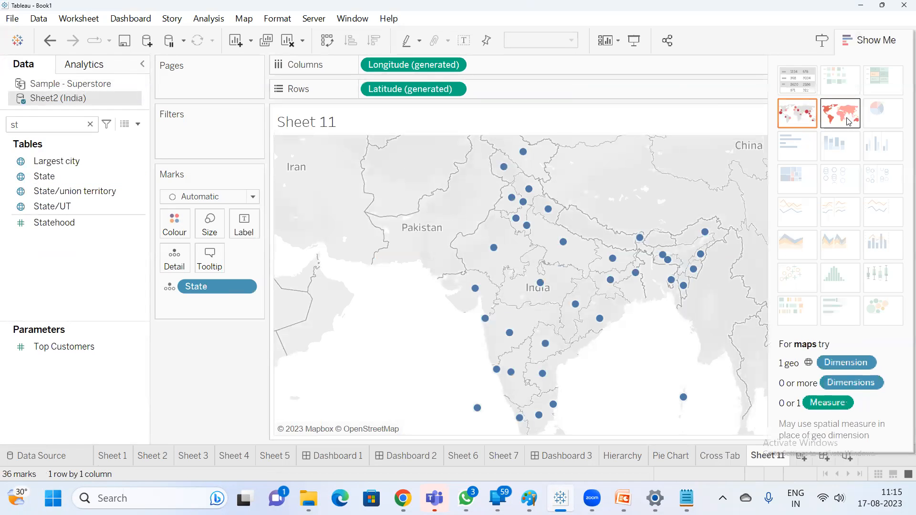
{"action": "left_click", "coordinate": [899, 49]}
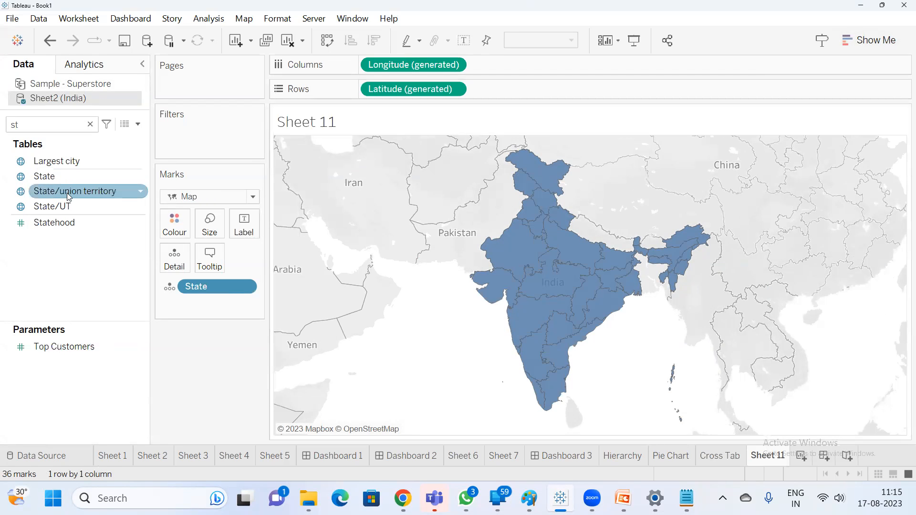
Step: Try colouring the India map by State/union territory, undo it, and try State/UT as the colour instead
{"action": "left_click_drag", "start_coordinate": [66, 192], "coordinate": [171, 228]}
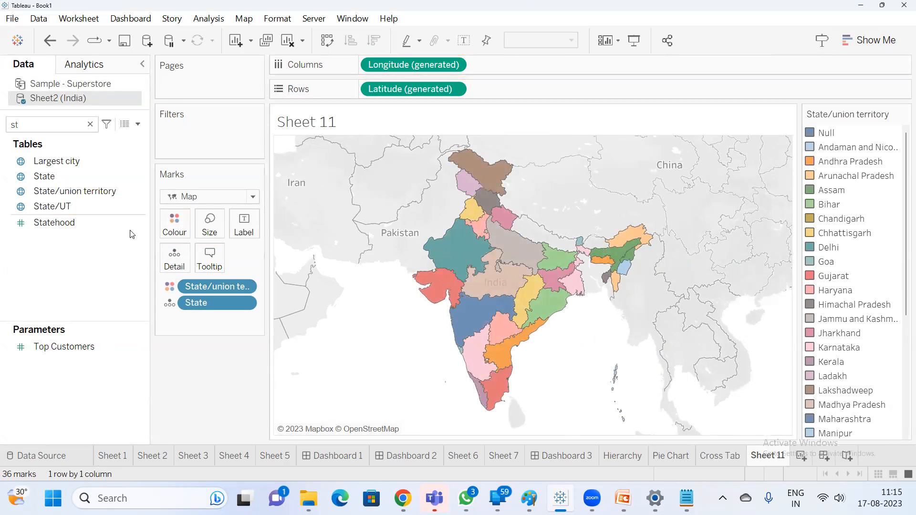
{"action": "key", "text": "ctrl+z"}
{"action": "left_click_drag", "start_coordinate": [51, 206], "coordinate": [174, 233]}
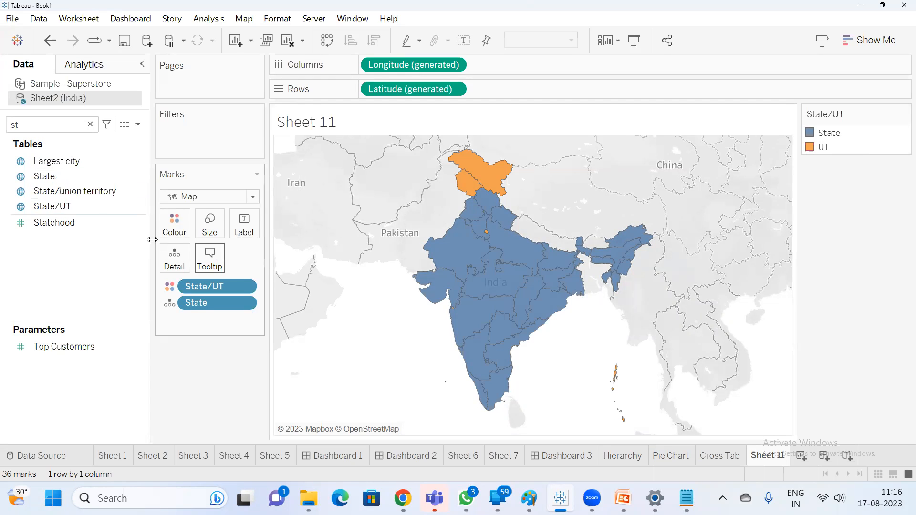
Step: Clear the field search and colour the India map by Zone
{"action": "left_click", "coordinate": [62, 128]}
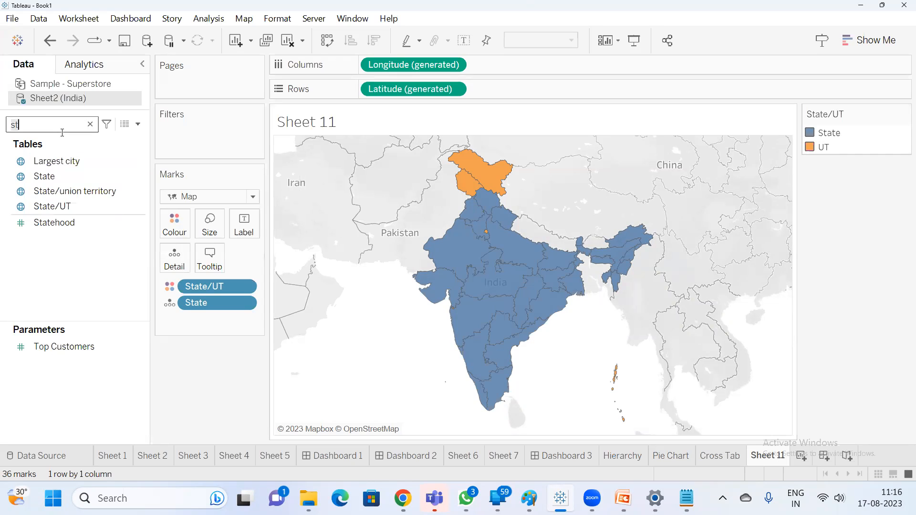
{"action": "key", "text": "BackSpace"}
{"action": "key", "text": "BackSpace"}
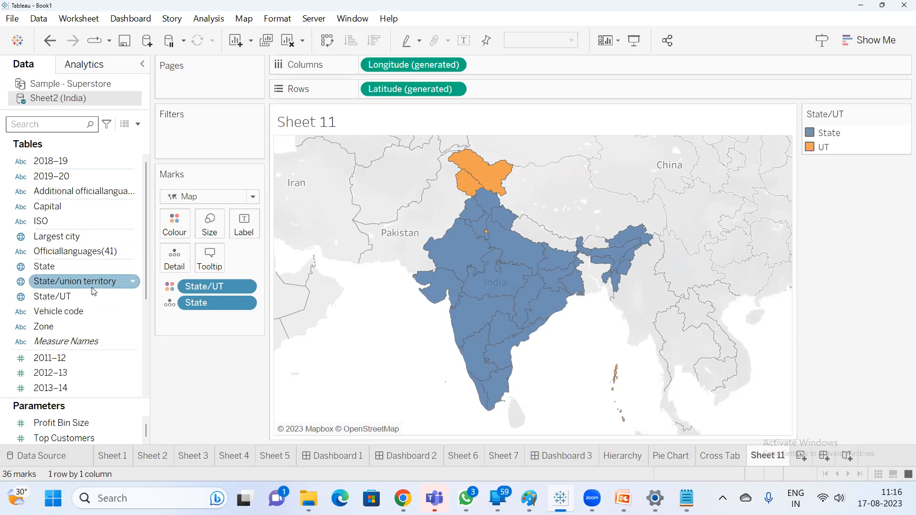
{"action": "left_click_drag", "start_coordinate": [69, 329], "coordinate": [167, 224]}
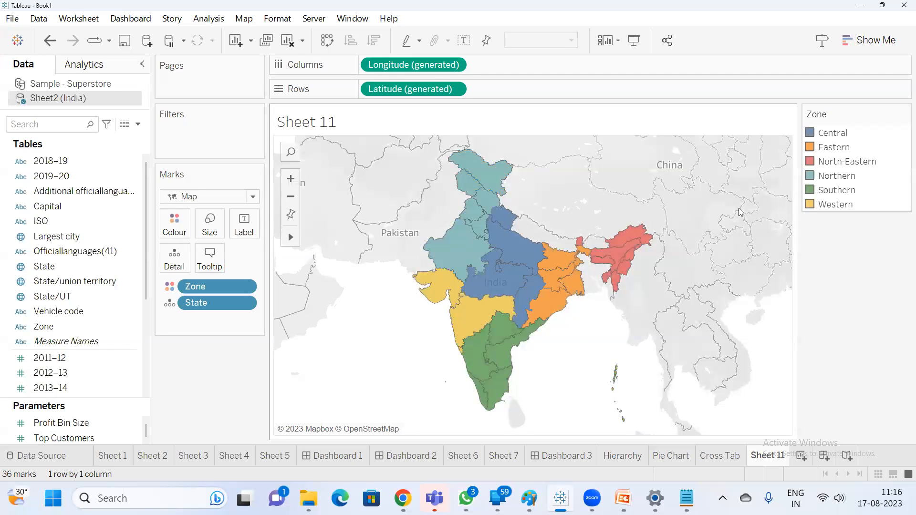
Step: Highlight the Central, Eastern, North-Eastern, Northern, Southern and Western zones on the map in turn, and clear the highlight
{"action": "left_click", "coordinate": [836, 133]}
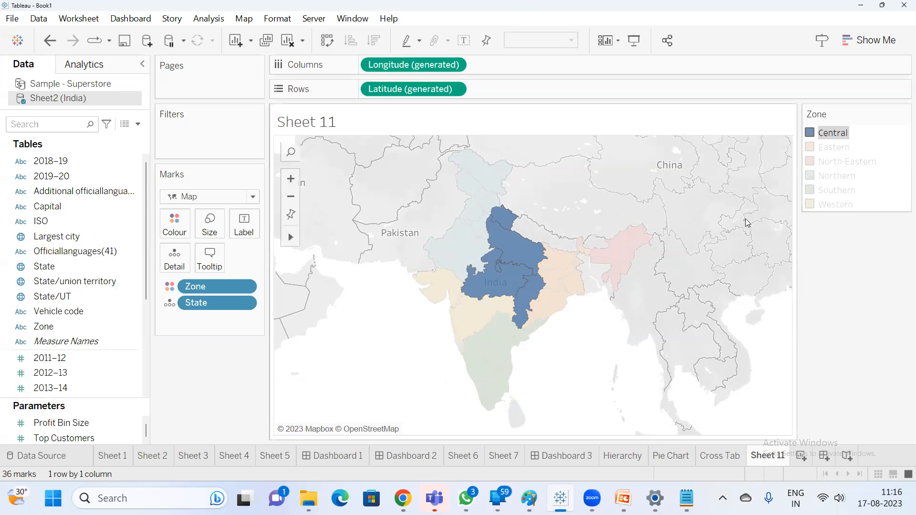
{"action": "left_click", "coordinate": [835, 148]}
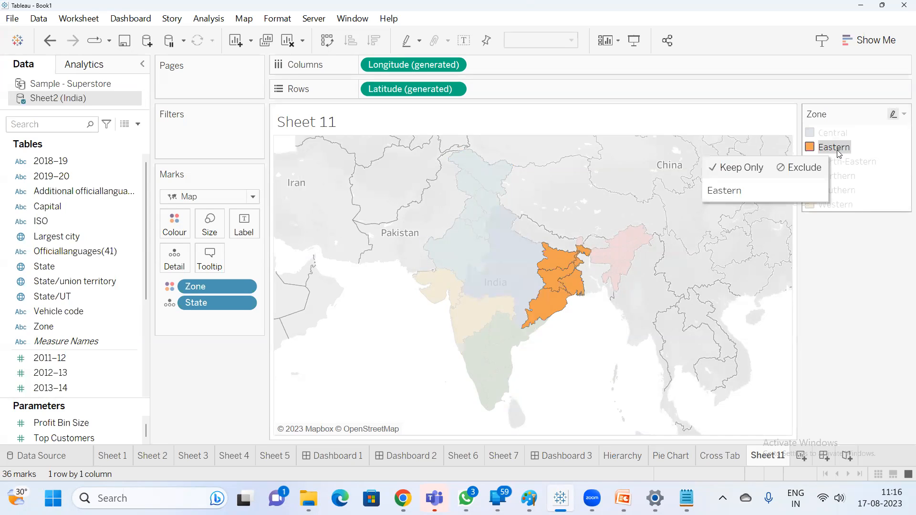
{"action": "left_click", "coordinate": [843, 163]}
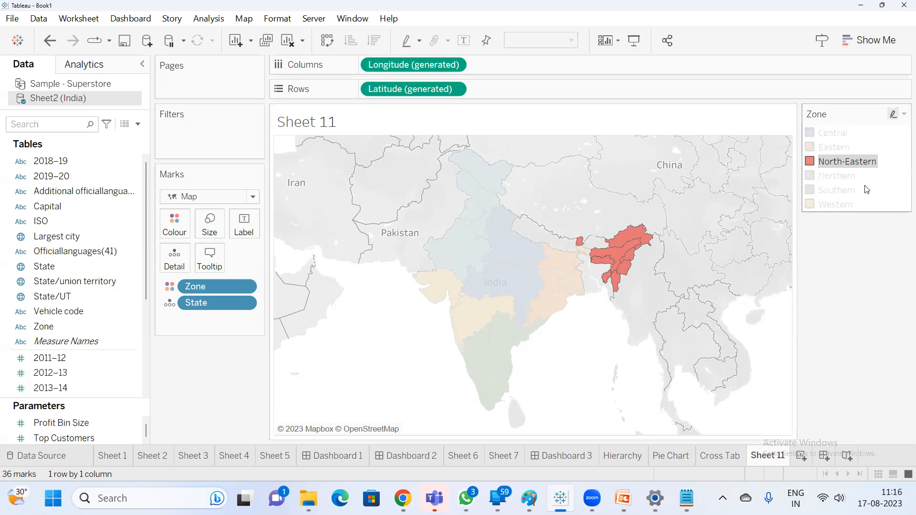
{"action": "left_click", "coordinate": [835, 175]}
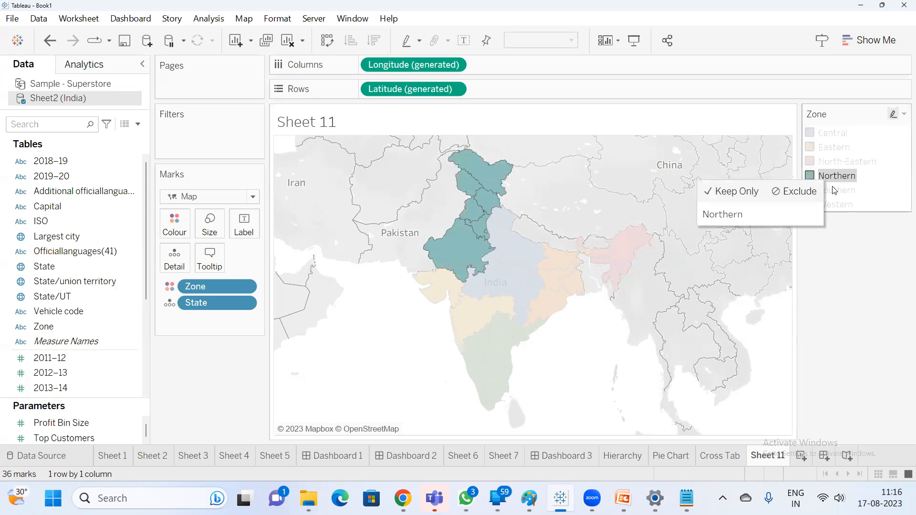
{"action": "left_click", "coordinate": [837, 192]}
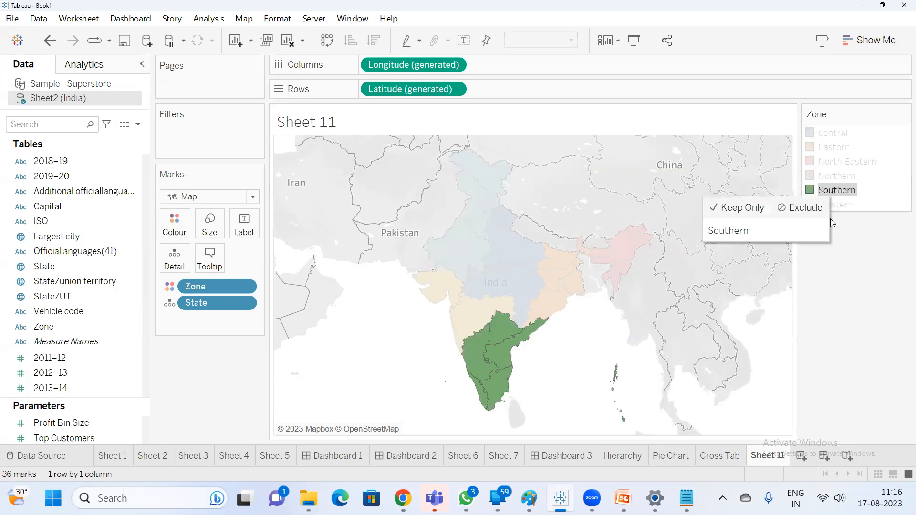
{"action": "left_click", "coordinate": [835, 205]}
{"action": "left_click", "coordinate": [823, 326]}
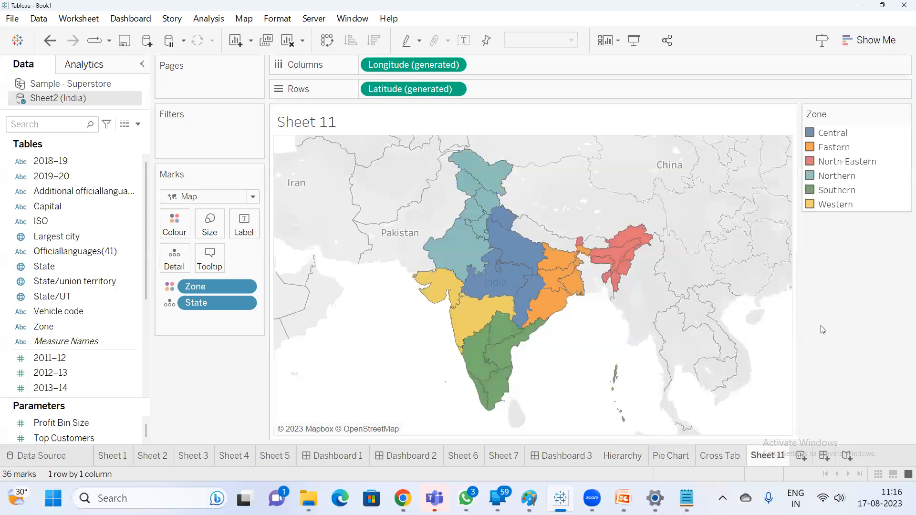
Step: View the underlying data of the Sheet2 (India) source in an enlarged window and close it
{"action": "double_click", "coordinate": [763, 458]}
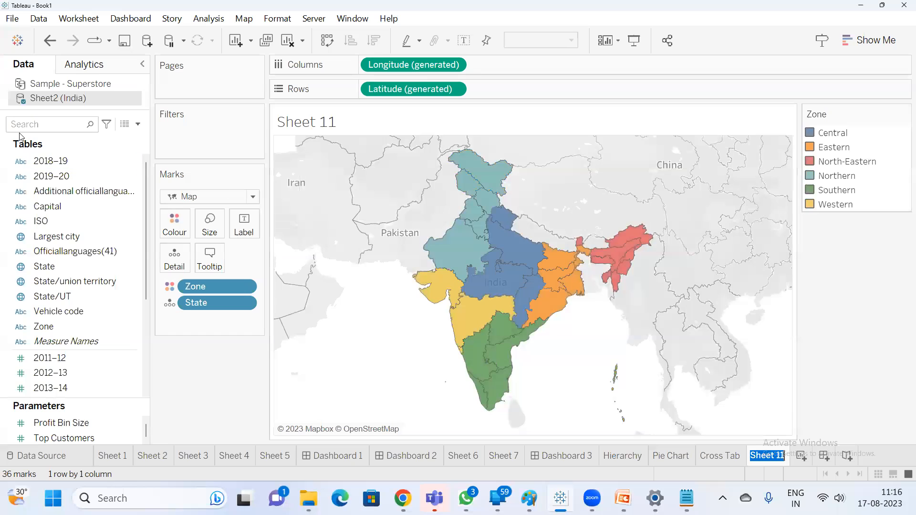
{"action": "left_click", "coordinate": [124, 120]}
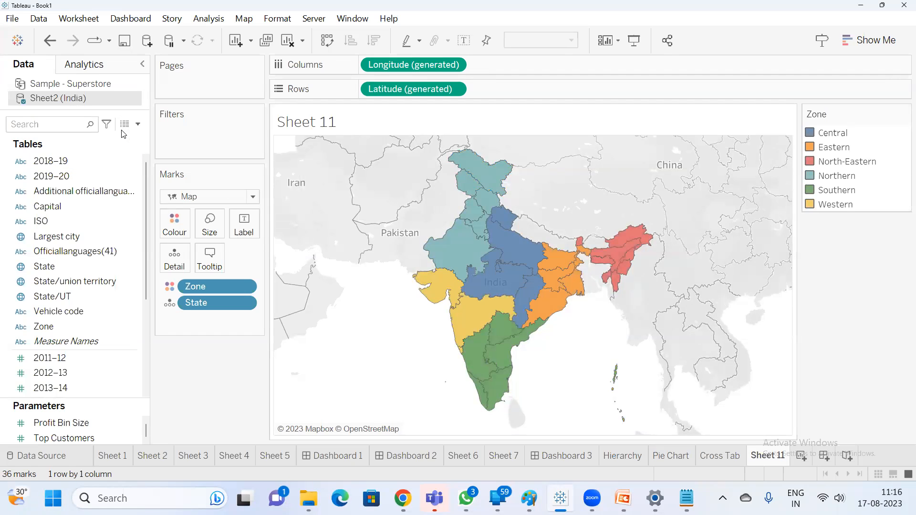
{"action": "left_click", "coordinate": [125, 123]}
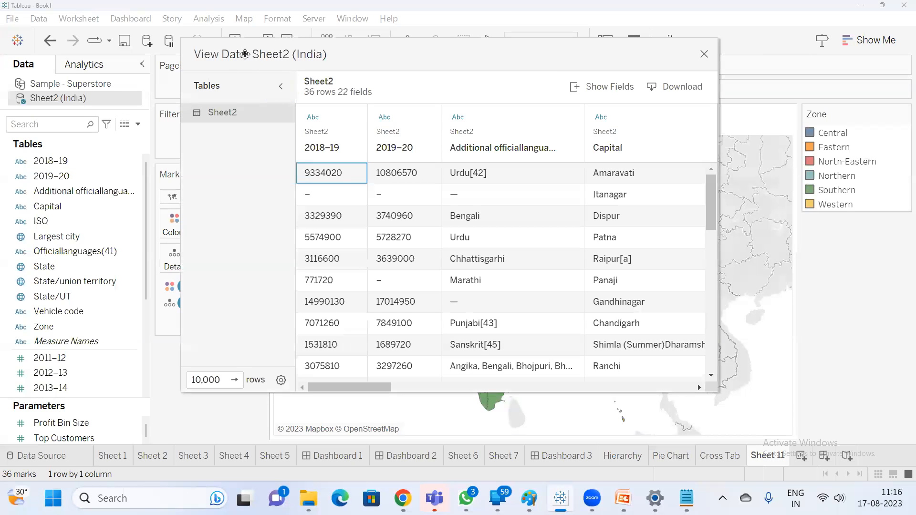
{"action": "left_click_drag", "start_coordinate": [245, 54], "coordinate": [104, 59]}
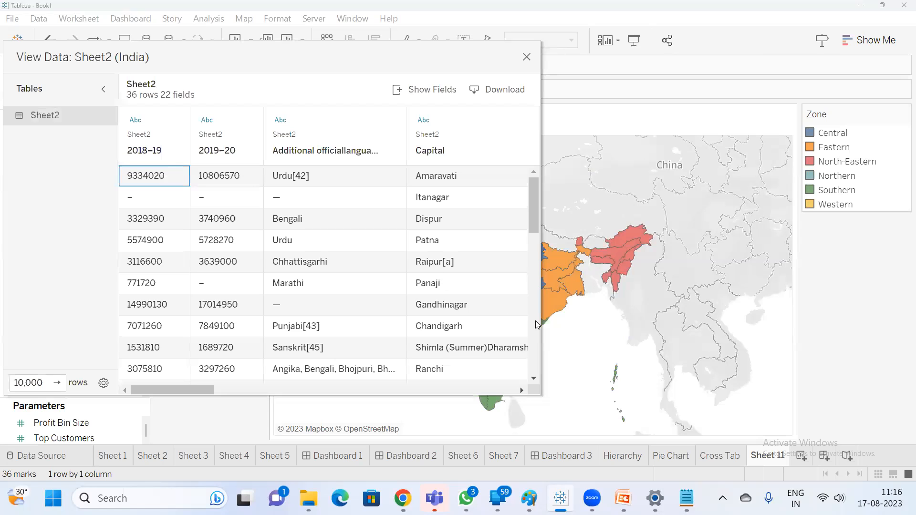
{"action": "left_click_drag", "start_coordinate": [540, 395], "coordinate": [608, 456]}
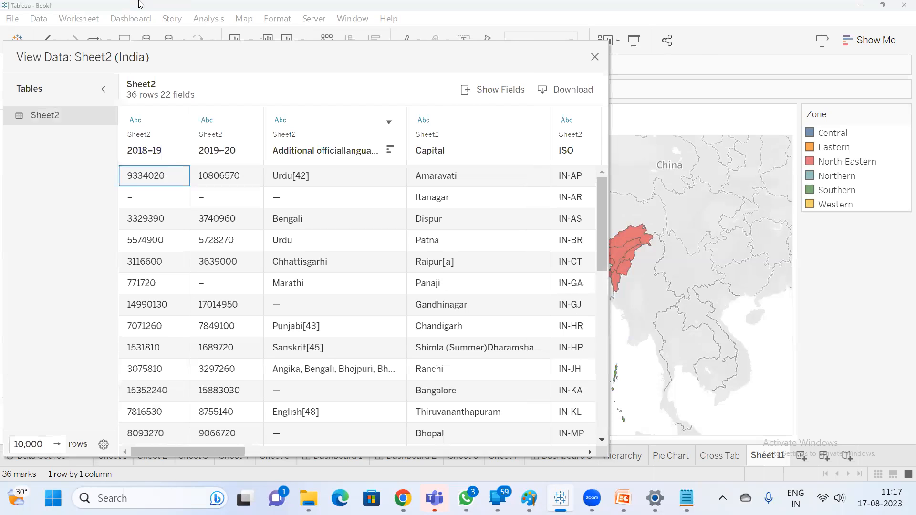
{"action": "left_click_drag", "start_coordinate": [182, 63], "coordinate": [139, 156]}
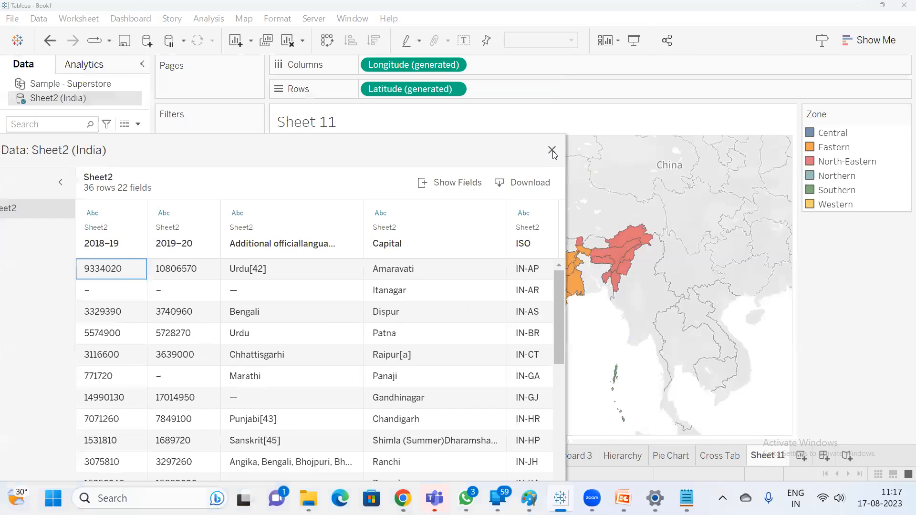
{"action": "left_click", "coordinate": [552, 150]}
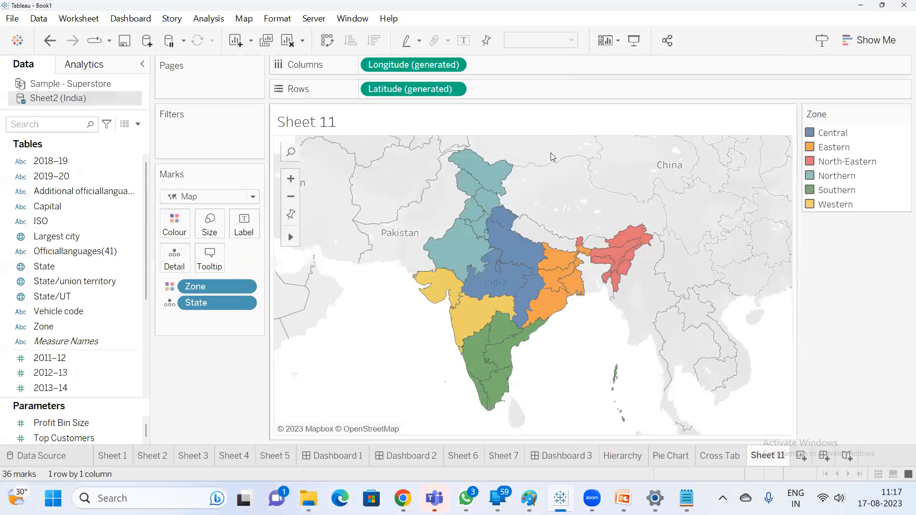
Step: Highlight the Central and North-Eastern zones on the India map, and clear the highlight
{"action": "left_click", "coordinate": [834, 133]}
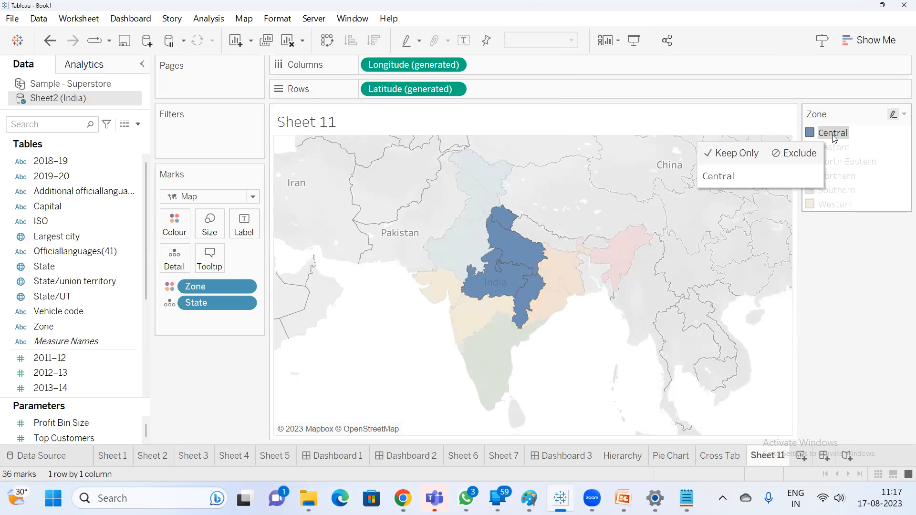
{"action": "left_click", "coordinate": [834, 135]}
{"action": "left_click", "coordinate": [845, 162]}
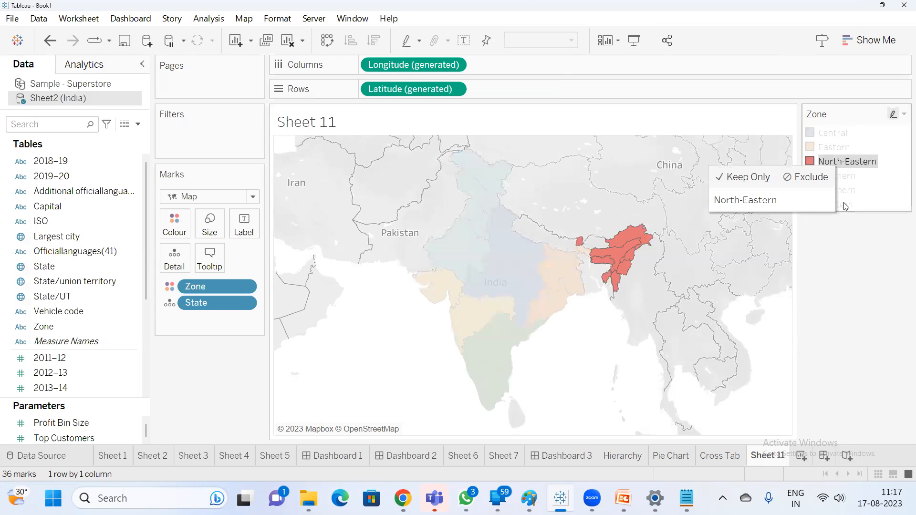
{"action": "left_click", "coordinate": [840, 293]}
Step: Rename the Sheet 11 worksheet as India
{"action": "double_click", "coordinate": [776, 457]}
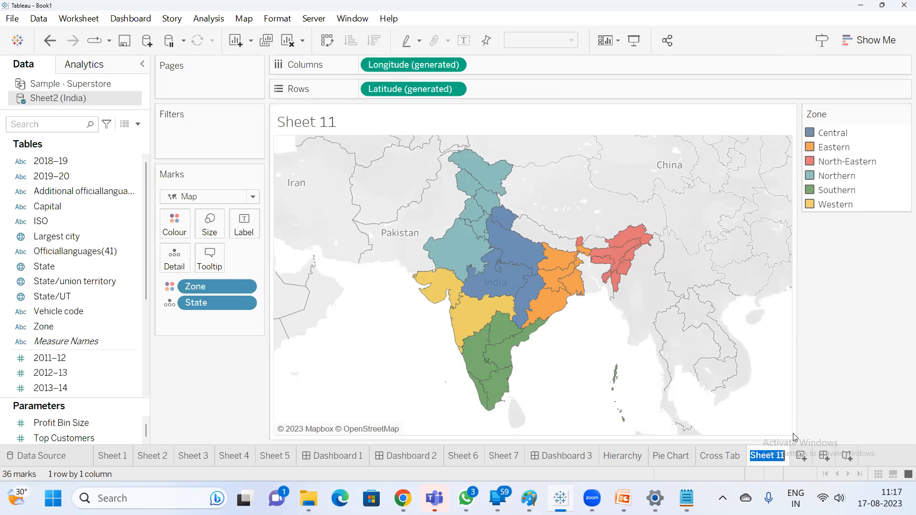
{"action": "type", "text": "India"}
{"action": "key", "text": "Return"}
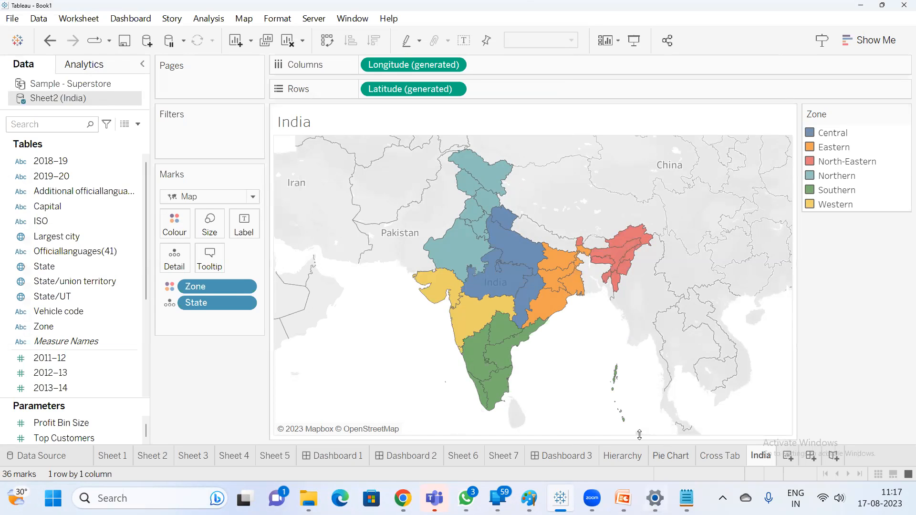
Step: Place the India map sheet on the empty Dashboard 3 and set the dashboard size to Automatic
{"action": "left_click", "coordinate": [566, 458]}
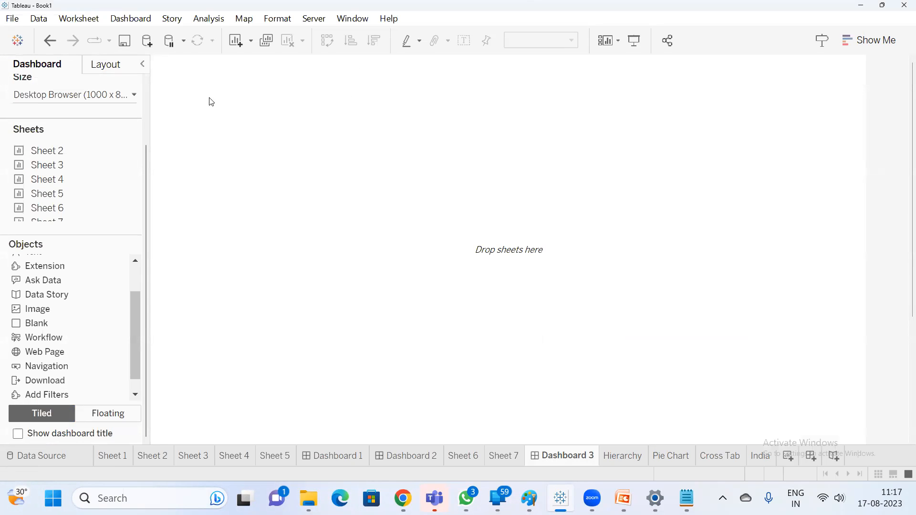
{"action": "scroll", "coordinate": [100, 205], "scroll_direction": "down", "scroll_amount": 2}
{"action": "left_click_drag", "start_coordinate": [41, 214], "coordinate": [226, 128]}
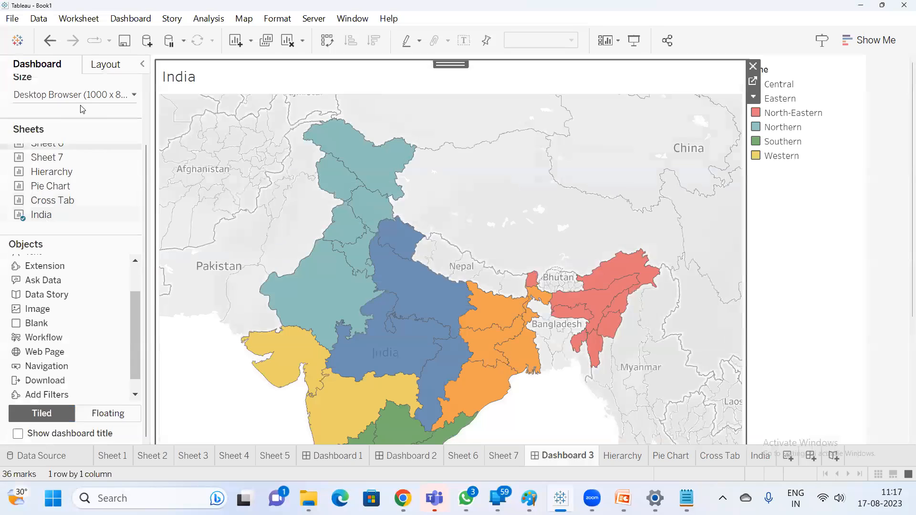
{"action": "left_click", "coordinate": [98, 96]}
{"action": "left_click", "coordinate": [91, 127]}
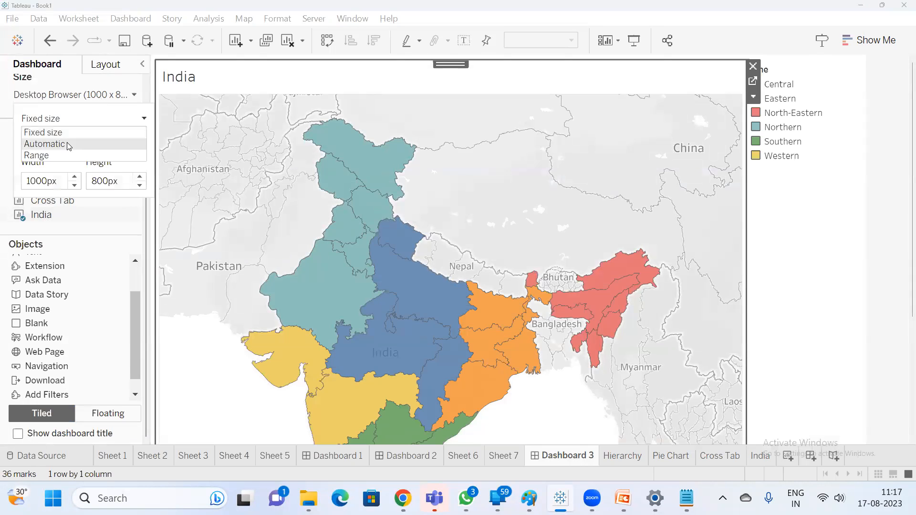
{"action": "left_click", "coordinate": [69, 143]}
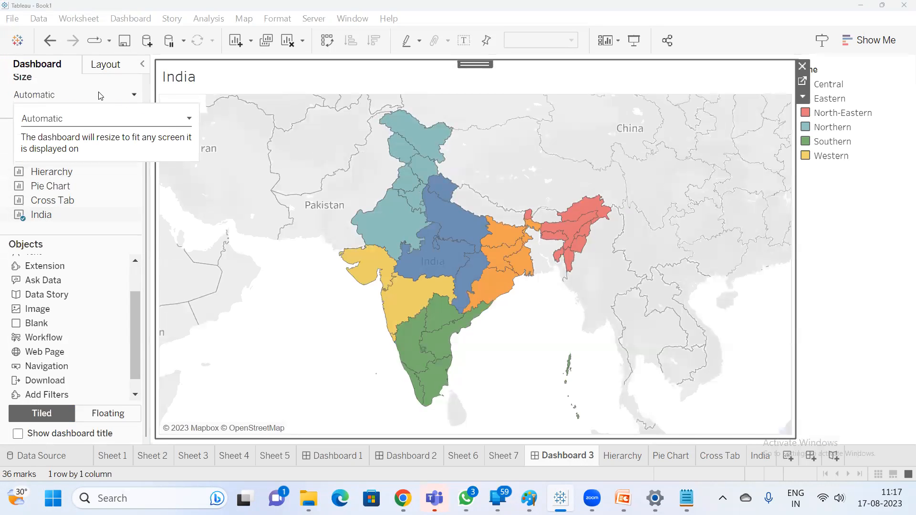
Step: Add the Hierarchy treemap beside the India map fitted to Entire View, with Pie Chart below the map and Cross Tab below the treemap
{"action": "left_click_drag", "start_coordinate": [110, 172], "coordinate": [675, 176]}
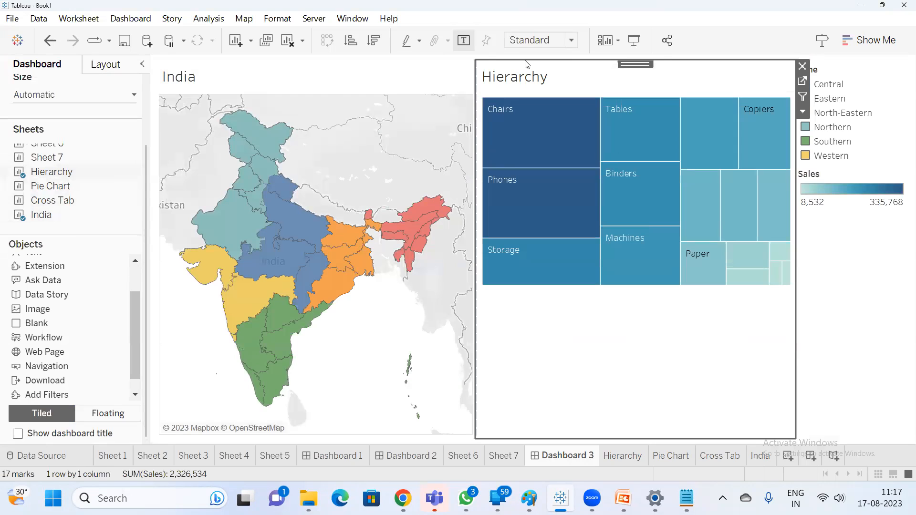
{"action": "left_click", "coordinate": [562, 40]}
{"action": "left_click", "coordinate": [538, 92]}
{"action": "left_click_drag", "start_coordinate": [50, 200], "coordinate": [268, 367]}
{"action": "left_click_drag", "start_coordinate": [86, 201], "coordinate": [623, 352]}
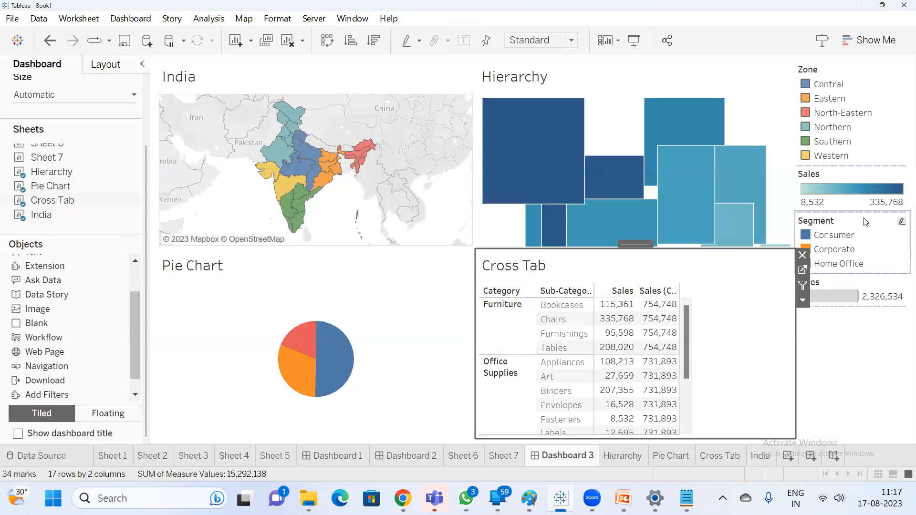
Step: Remove the Segment legend, both Sales legends and the Zone legend from the dashboard
{"action": "left_click", "coordinate": [865, 220]}
{"action": "left_click", "coordinate": [787, 217]}
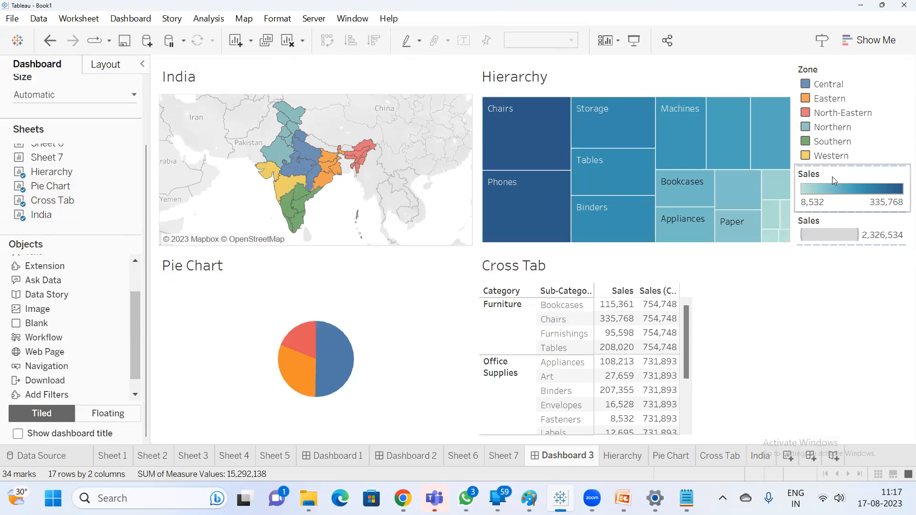
{"action": "left_click", "coordinate": [832, 177]}
{"action": "left_click", "coordinate": [788, 171]}
{"action": "left_click", "coordinate": [833, 172]}
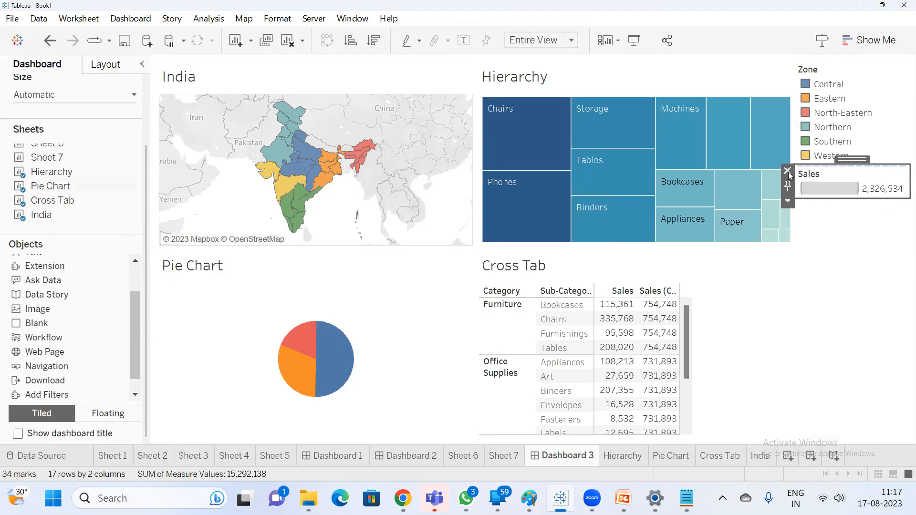
{"action": "left_click", "coordinate": [788, 173]}
{"action": "left_click", "coordinate": [841, 71]}
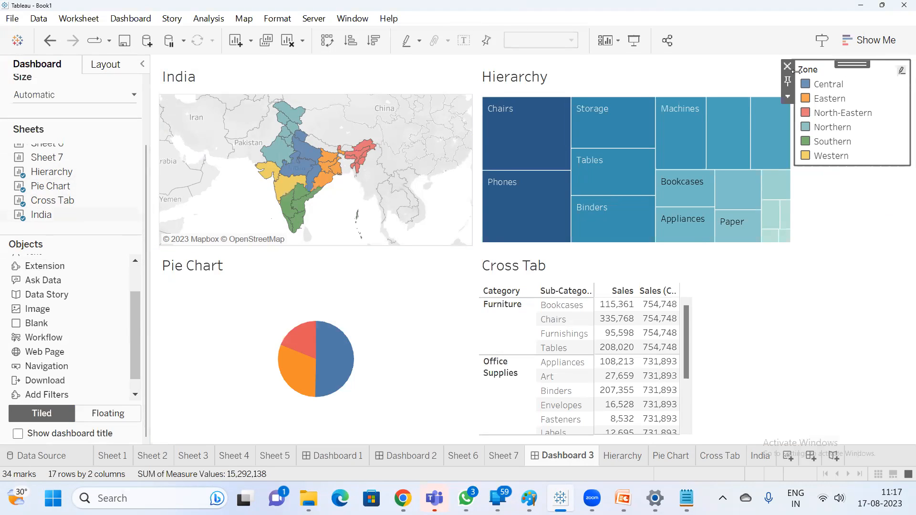
{"action": "left_click", "coordinate": [788, 69]}
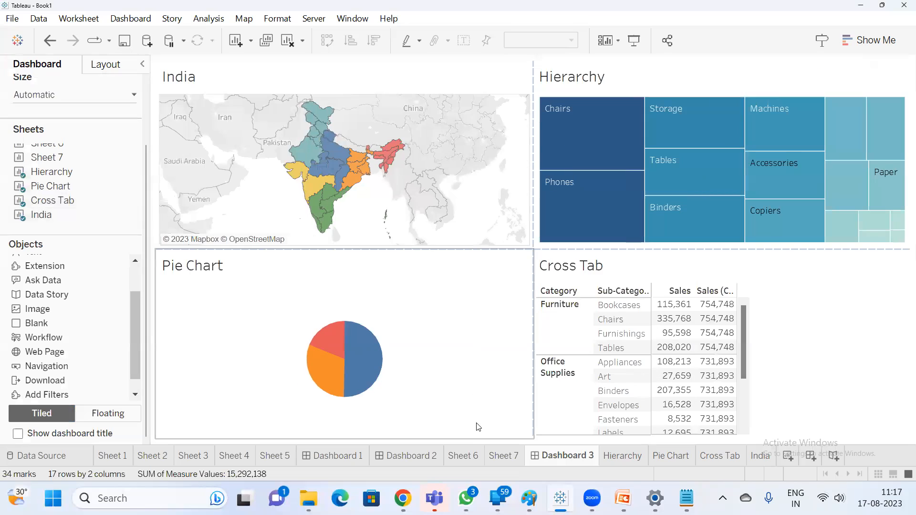
Step: Hide the titles of the India, Pie Chart, Hierarchy and Cross Tab sheets on the dashboard
{"action": "right_click", "coordinate": [190, 74]}
{"action": "left_click", "coordinate": [234, 110]}
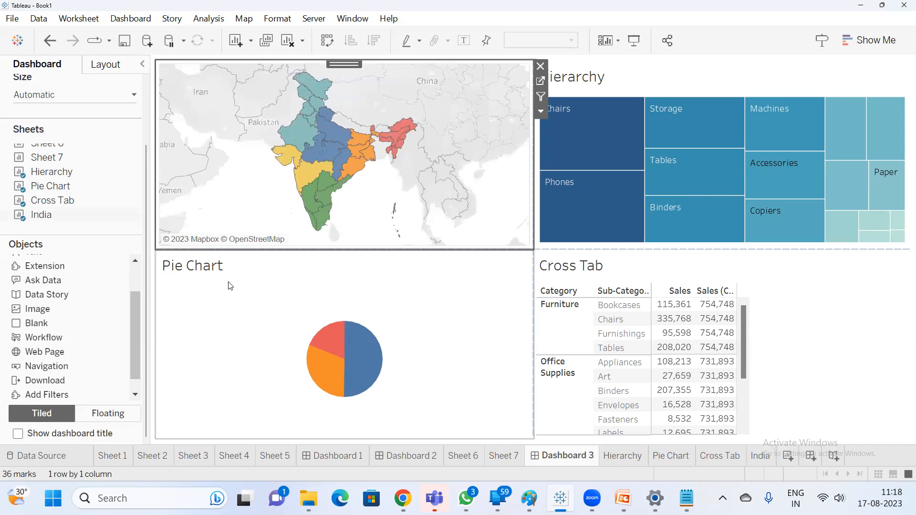
{"action": "left_click", "coordinate": [235, 270]}
{"action": "right_click", "coordinate": [235, 270]}
{"action": "left_click", "coordinate": [260, 295]}
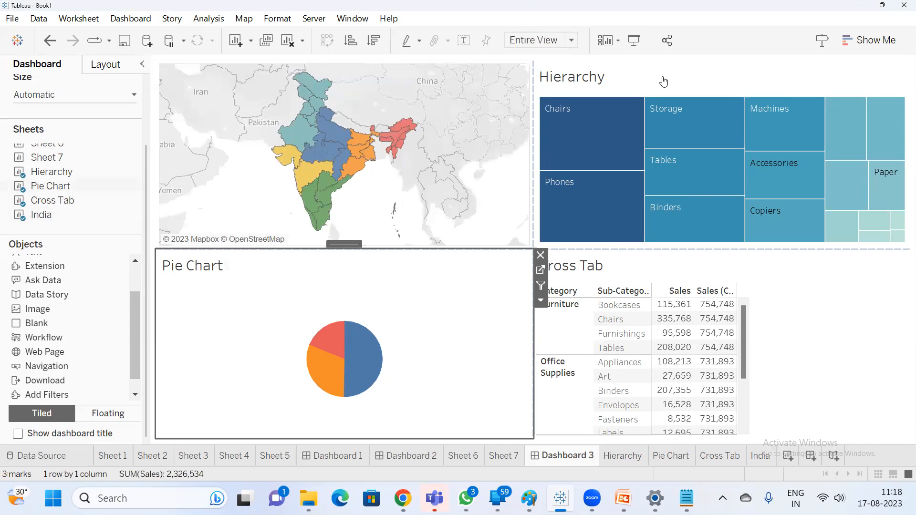
{"action": "left_click", "coordinate": [590, 83]}
{"action": "right_click", "coordinate": [590, 83]}
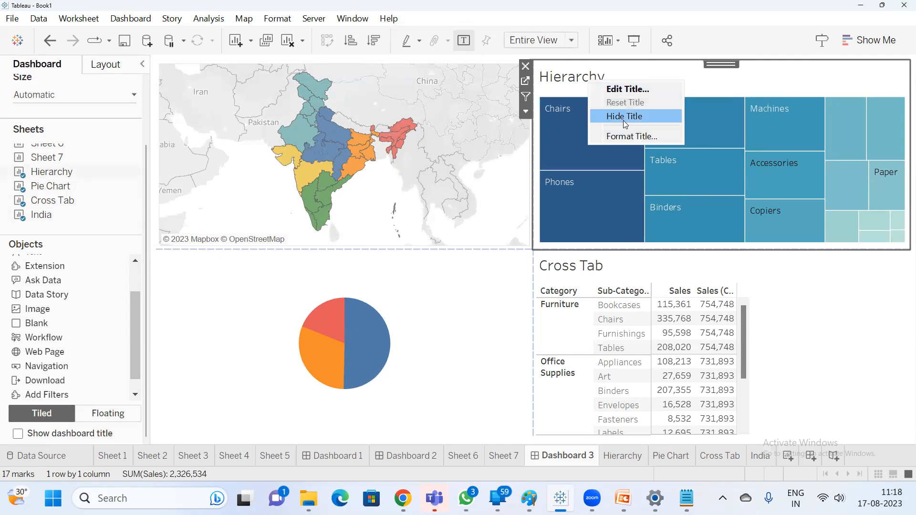
{"action": "left_click", "coordinate": [623, 120]}
{"action": "right_click", "coordinate": [593, 269]}
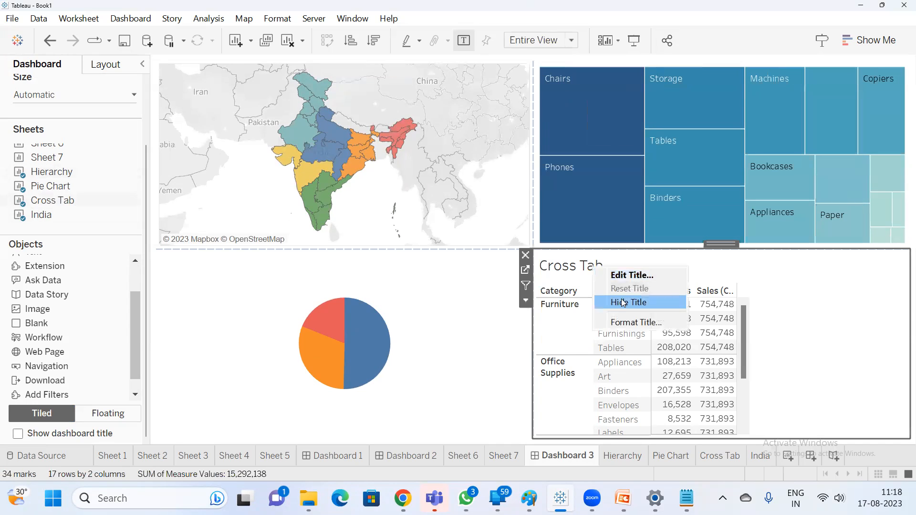
{"action": "left_click", "coordinate": [620, 301]}
Step: Show the dashboard title, change its text to "Tableau Hierarchy" and centre it
{"action": "left_click", "coordinate": [18, 433]}
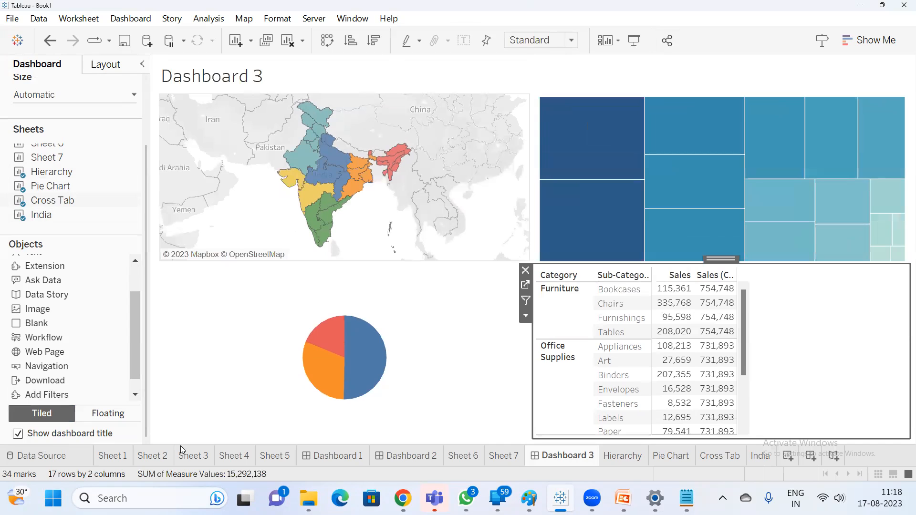
{"action": "double_click", "coordinate": [202, 70]}
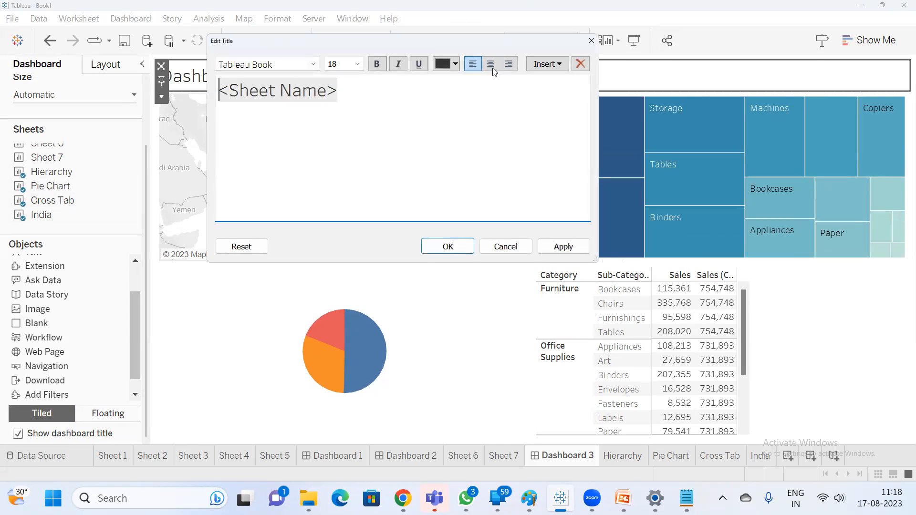
{"action": "key", "text": "ctrl+a"}
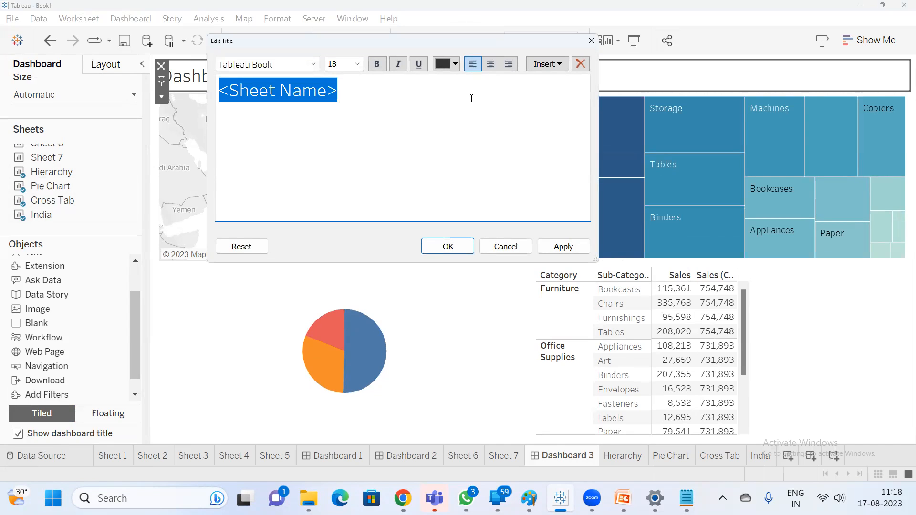
{"action": "type", "text": "Tableau"}
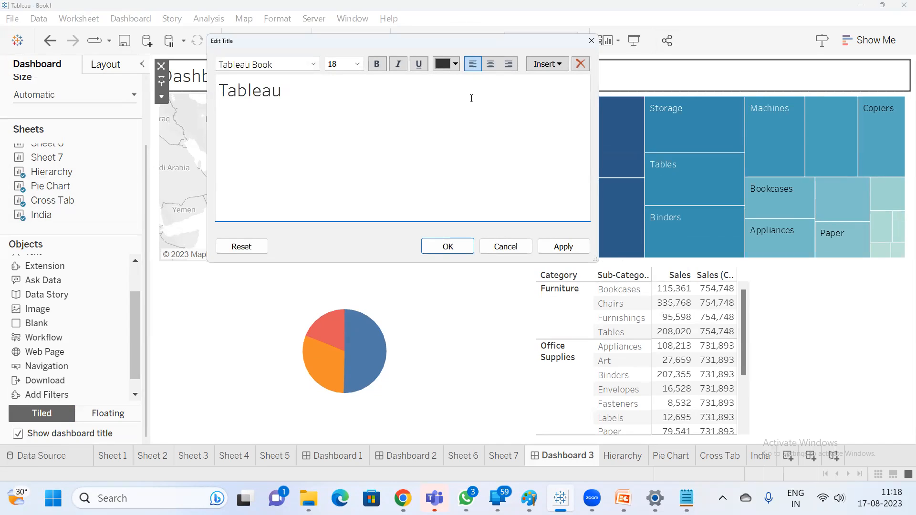
{"action": "type", "text": "Hierarch"}
{"action": "key", "text": "BackSpace"}
{"action": "type", "text": "chy"}
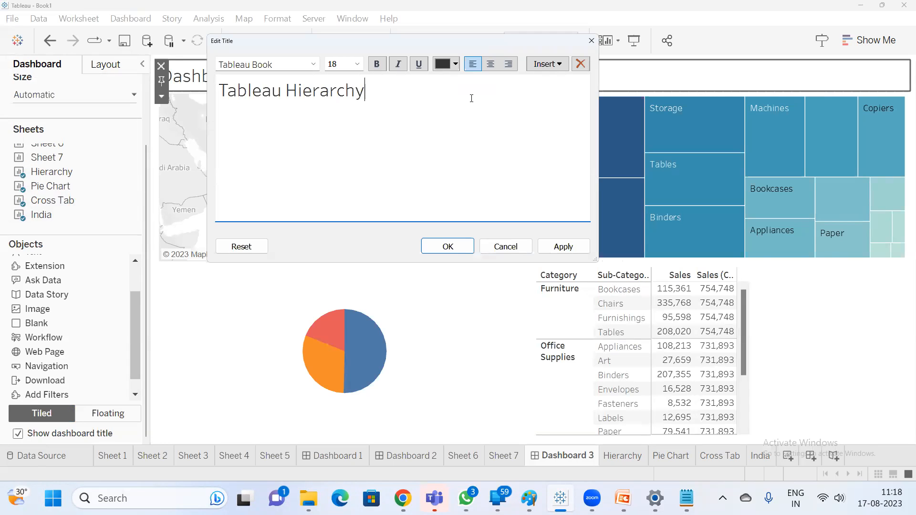
{"action": "left_click", "coordinate": [433, 254]}
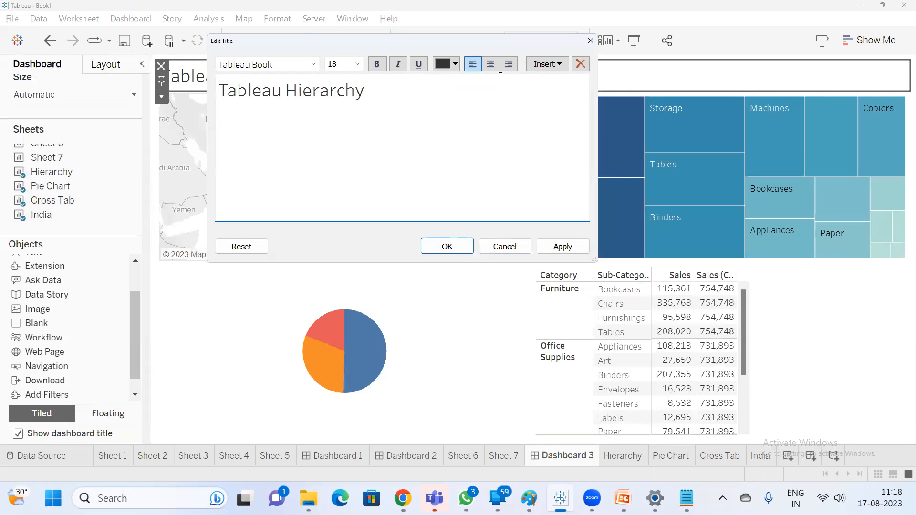
{"action": "left_click", "coordinate": [490, 63]}
{"action": "left_click", "coordinate": [444, 246]}
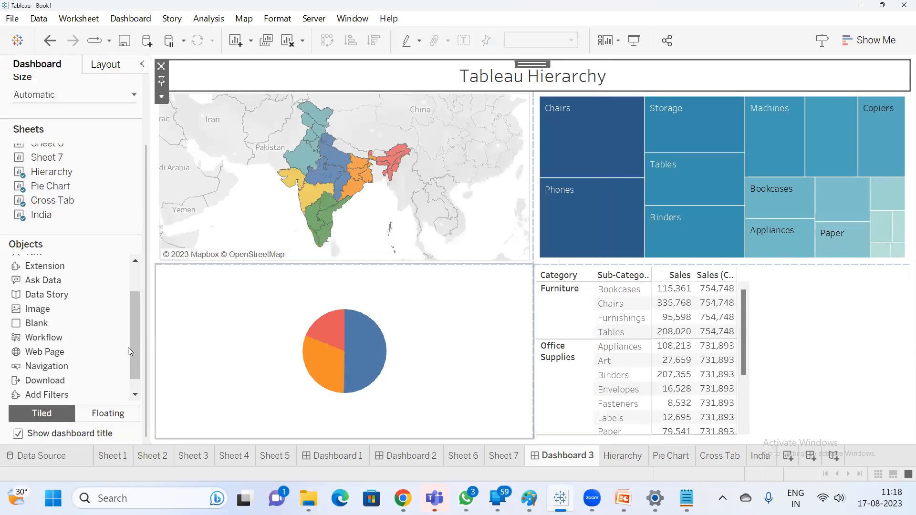
Step: Give the dashboard title a thin solid light grey border
{"action": "left_click", "coordinate": [112, 96]}
{"action": "left_click", "coordinate": [105, 65]}
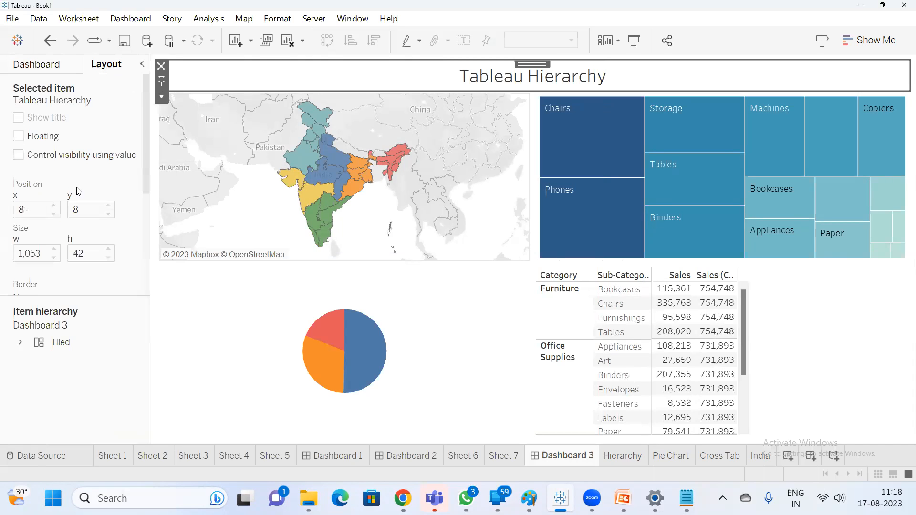
{"action": "scroll", "coordinate": [63, 279], "scroll_direction": "down", "scroll_amount": 2}
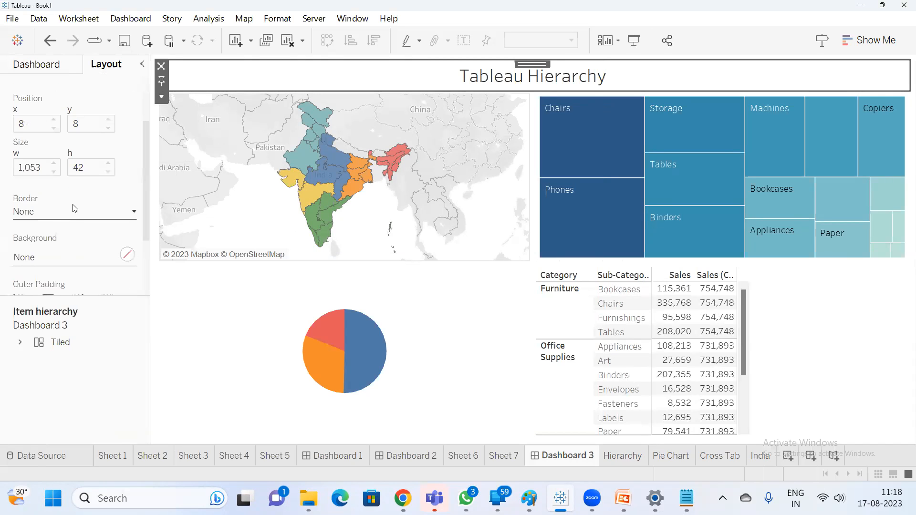
{"action": "left_click", "coordinate": [67, 216]}
{"action": "left_click", "coordinate": [61, 255]}
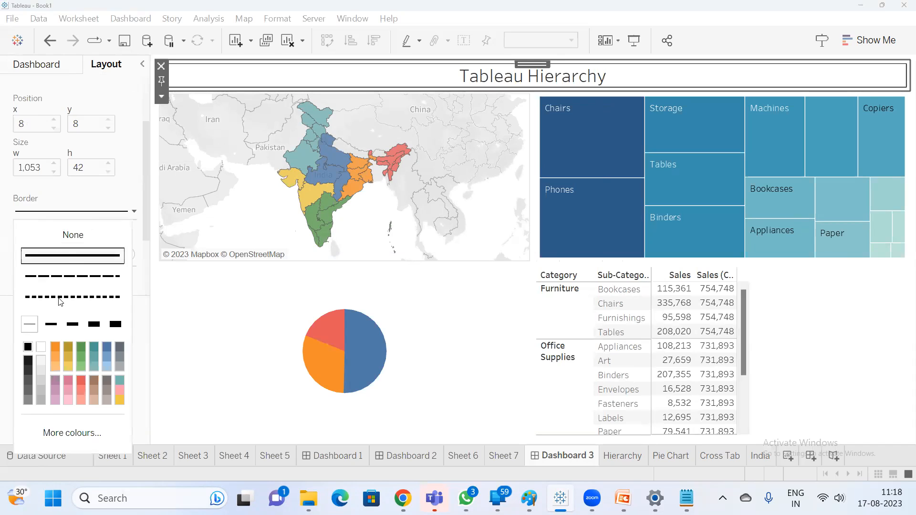
{"action": "left_click", "coordinate": [40, 400]}
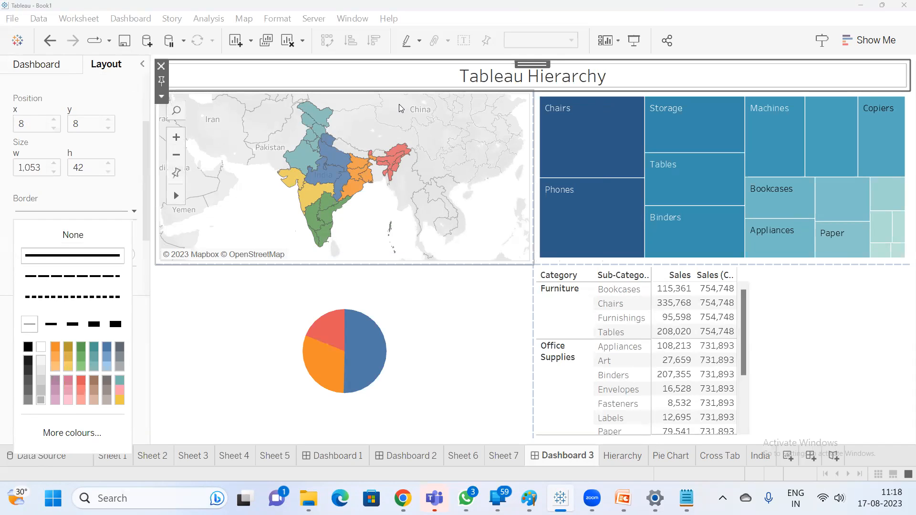
Step: Apply a thin solid light grey border to the India map and to the Hierarchy treemap
{"action": "left_click", "coordinate": [174, 190]}
{"action": "left_click", "coordinate": [89, 211]}
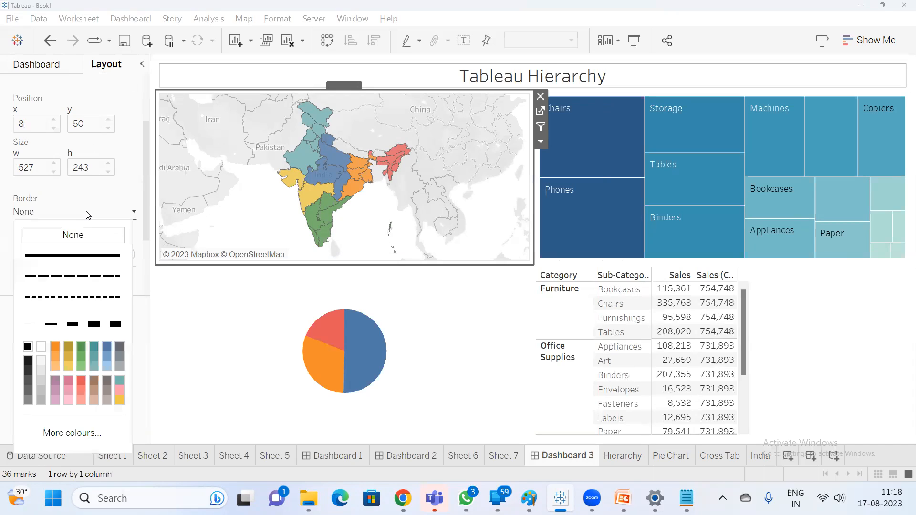
{"action": "left_click", "coordinate": [73, 256]}
{"action": "left_click", "coordinate": [40, 400]}
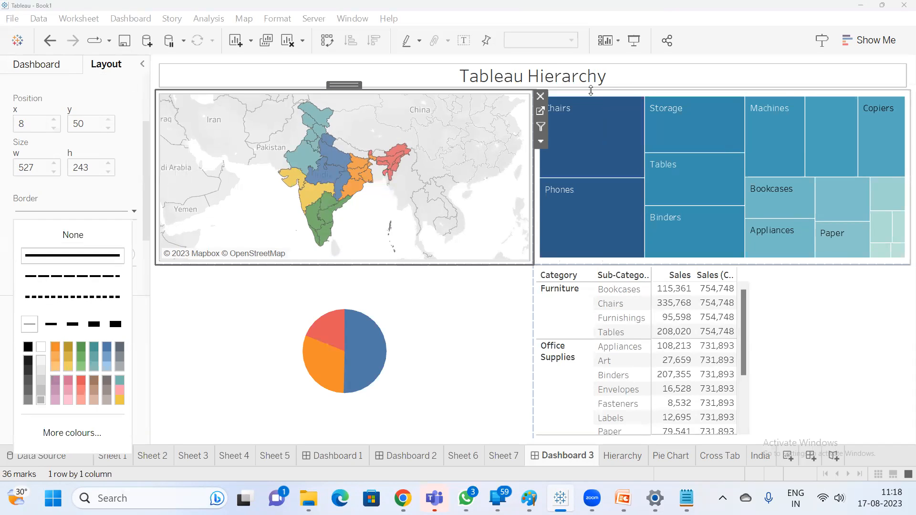
{"action": "left_click", "coordinate": [903, 119]}
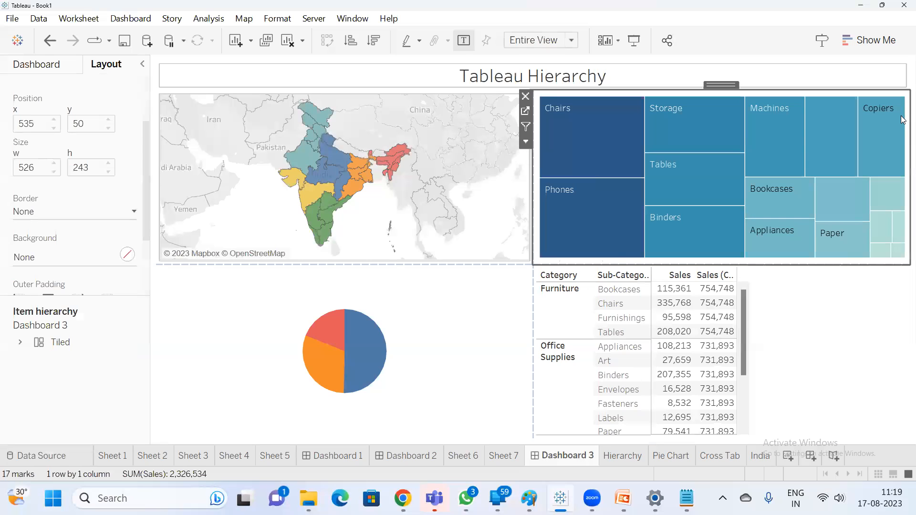
{"action": "left_click", "coordinate": [71, 214]}
{"action": "left_click", "coordinate": [58, 254]}
{"action": "left_click", "coordinate": [41, 402]}
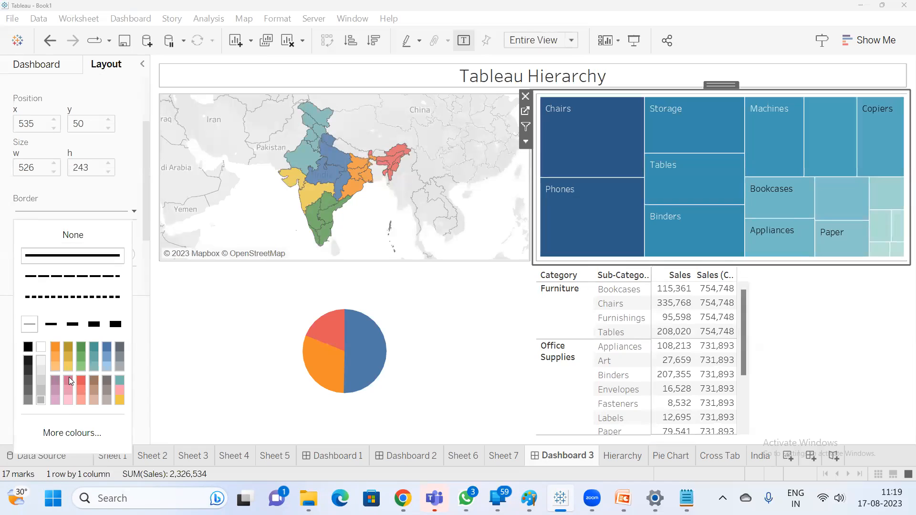
Step: Apply a thin solid light grey border to the Pie Chart sheet on the dashboard
{"action": "left_click", "coordinate": [233, 286]}
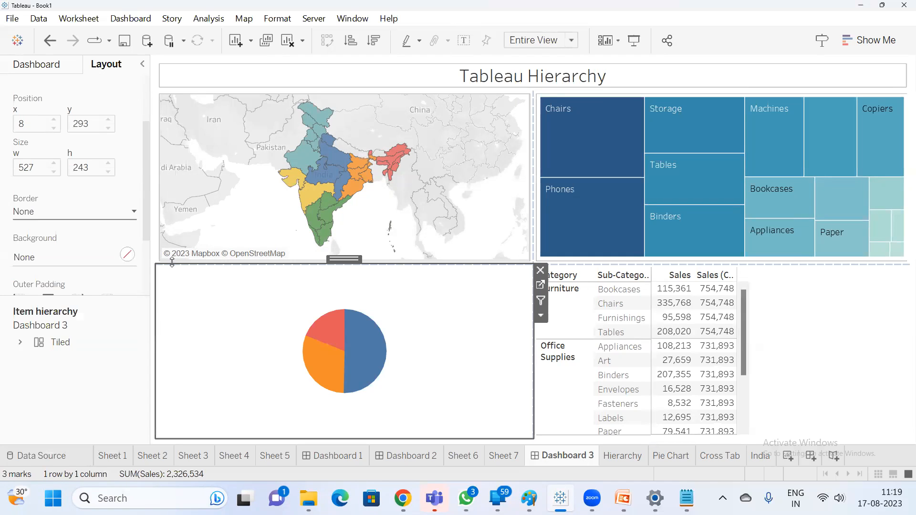
{"action": "left_click", "coordinate": [76, 217]}
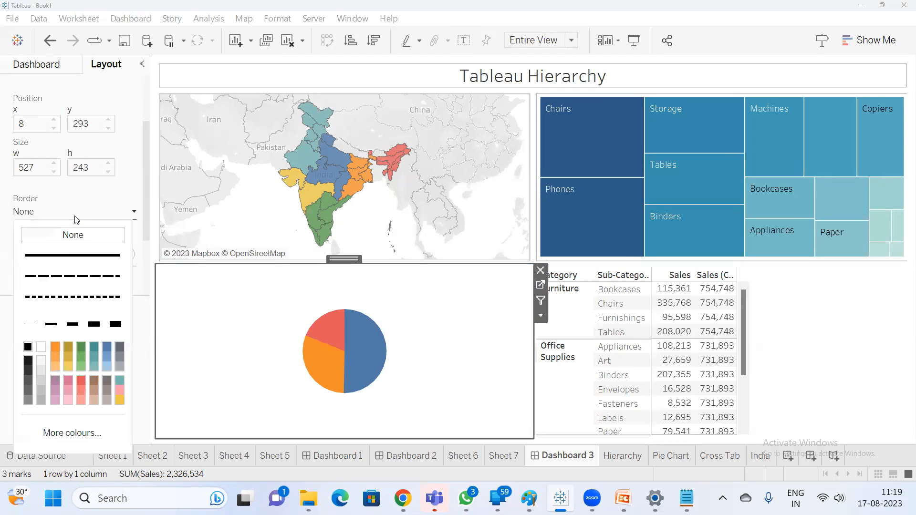
{"action": "left_click", "coordinate": [72, 256]}
{"action": "left_click", "coordinate": [41, 401]}
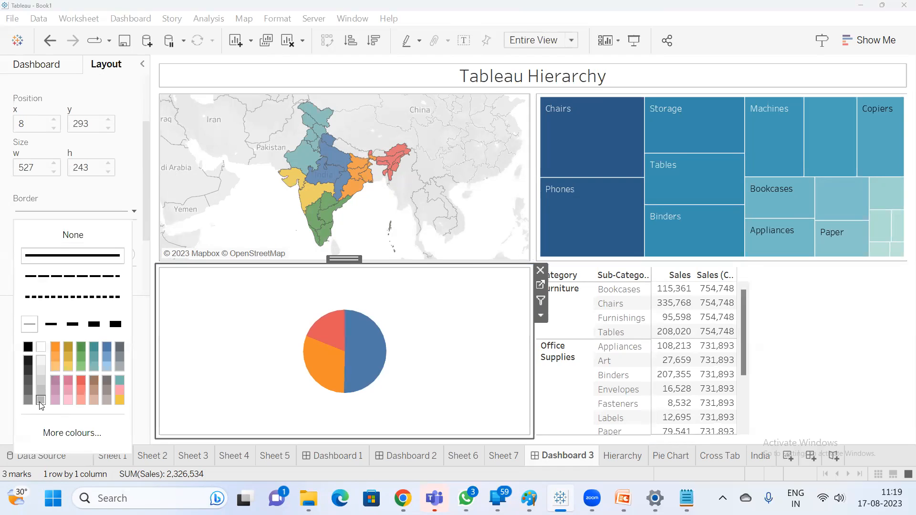
Step: Set the Cross Tab sheet on the dashboard to Fit Width
{"action": "left_click", "coordinate": [763, 283]}
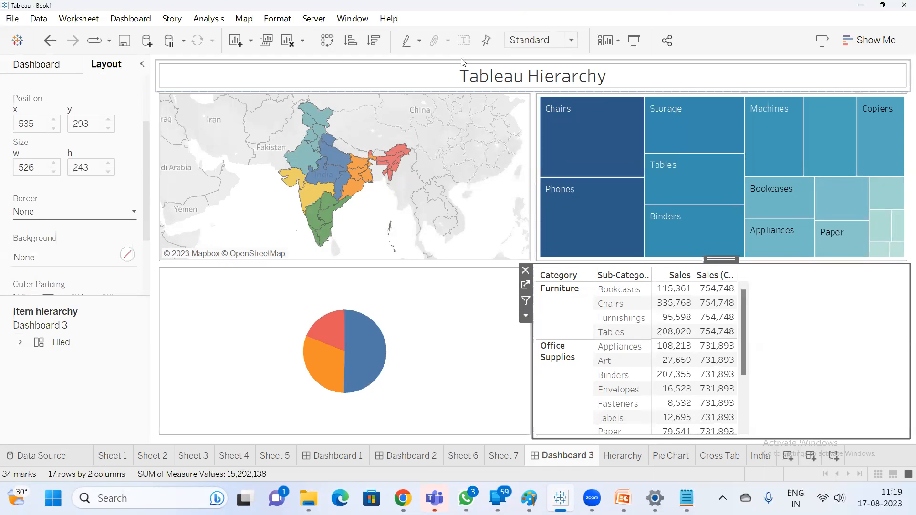
{"action": "left_click", "coordinate": [539, 40]}
{"action": "left_click", "coordinate": [538, 91]}
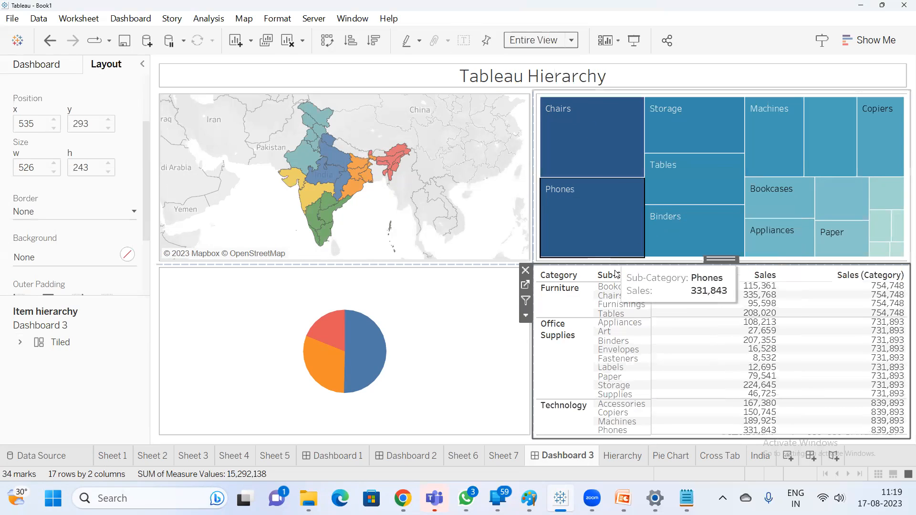
{"action": "left_click", "coordinate": [533, 41]}
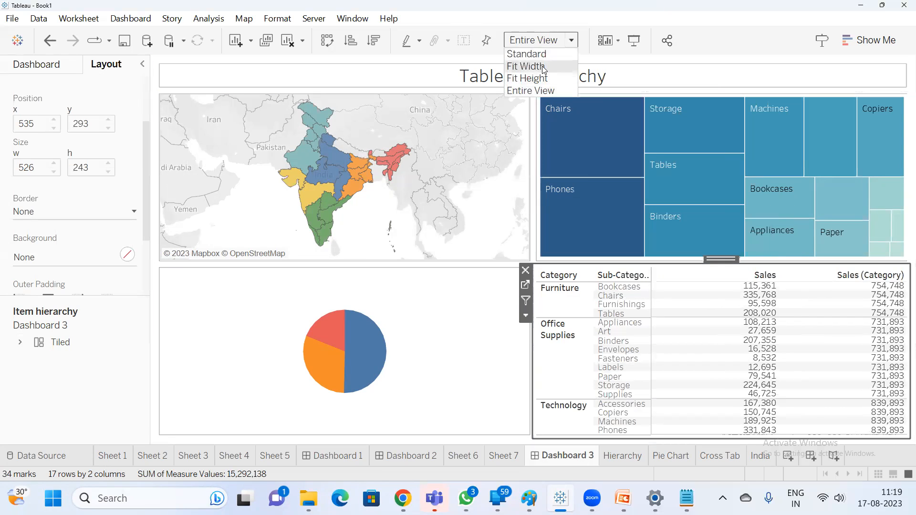
{"action": "left_click", "coordinate": [525, 66]}
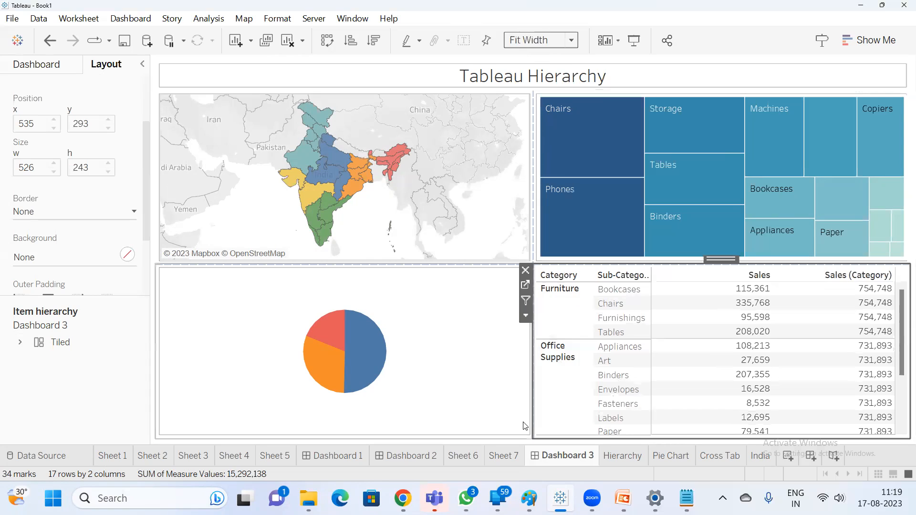
Step: Apply a thin solid light grey border to the Cross Tab sheet
{"action": "left_click", "coordinate": [103, 213]}
{"action": "left_click", "coordinate": [81, 252]}
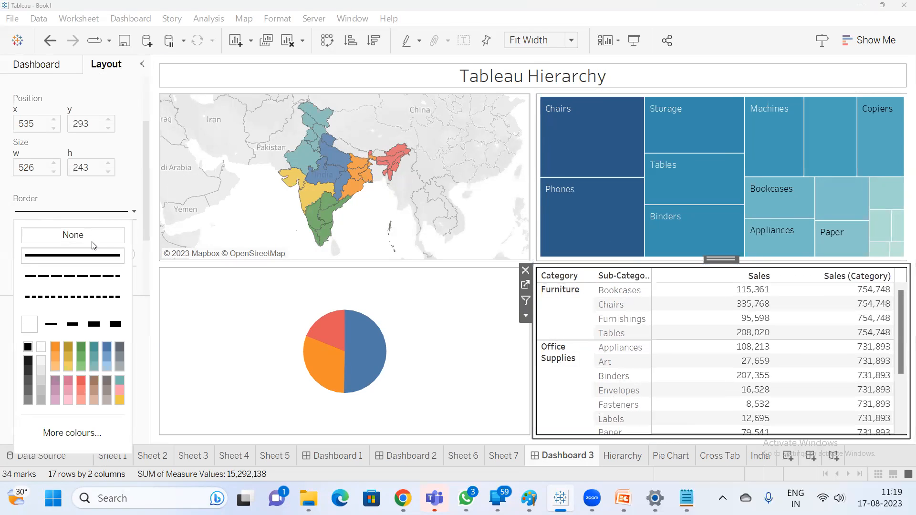
{"action": "left_click", "coordinate": [42, 400]}
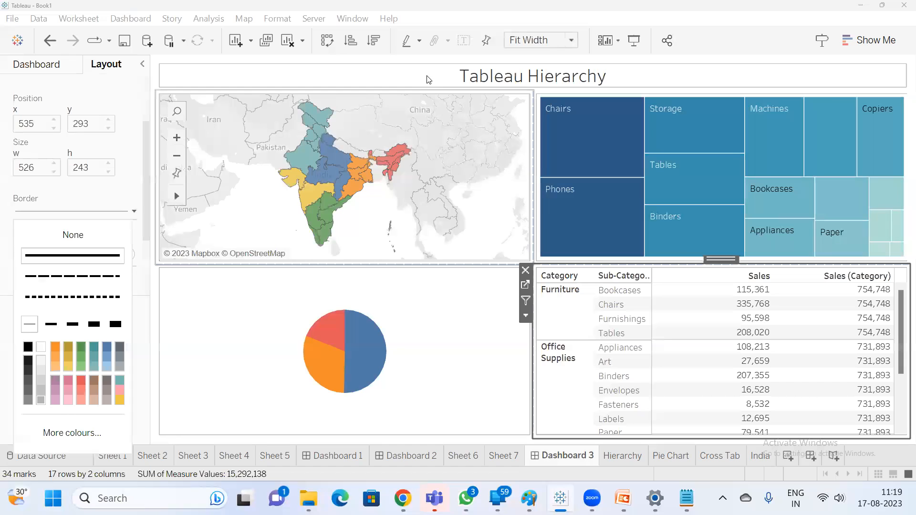
Step: View the finished dashboard in presentation mode, then return to the editing view
{"action": "key", "text": "F7"}
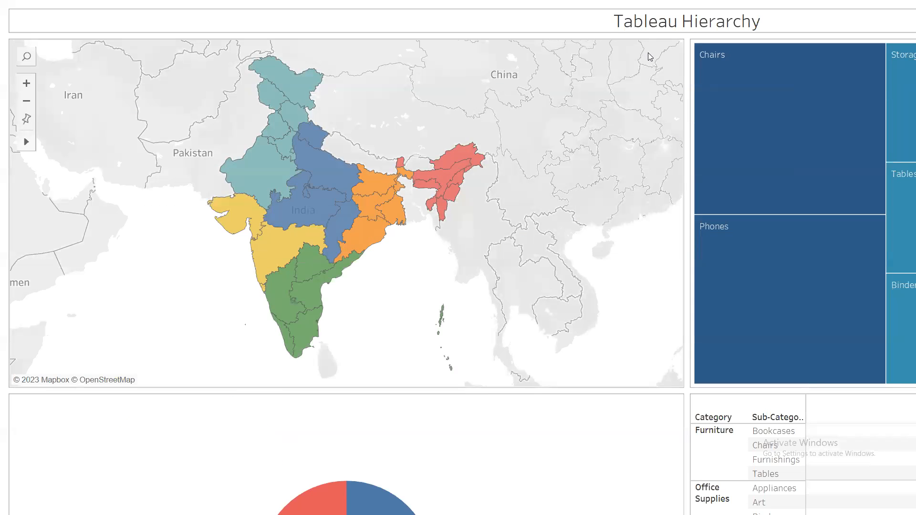
{"action": "scroll", "coordinate": [595, 153], "scroll_direction": "down", "scroll_amount": 3}
{"action": "key", "text": "F7"}
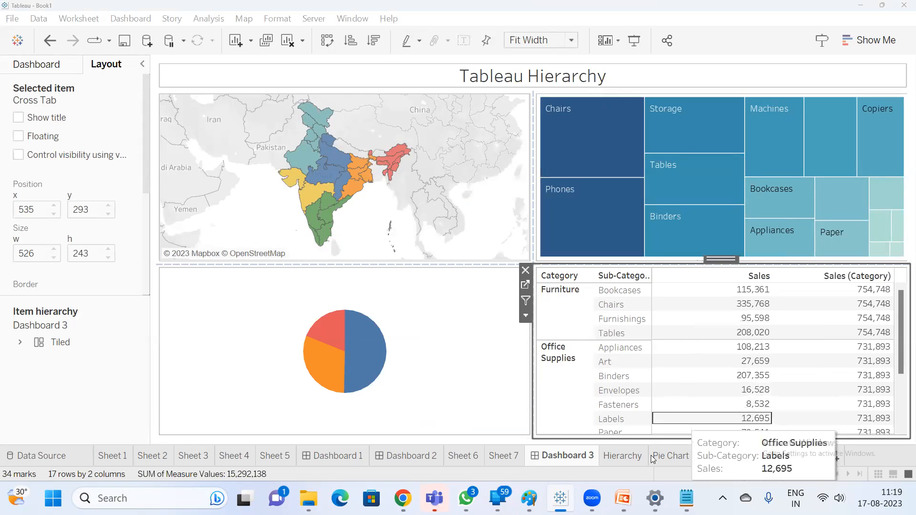
Step: Switch to the Tableau training - Session29 presentation in PowerPoint and show slide 5, "Design for the real world"
{"action": "mouse_move", "coordinate": [622, 498]}
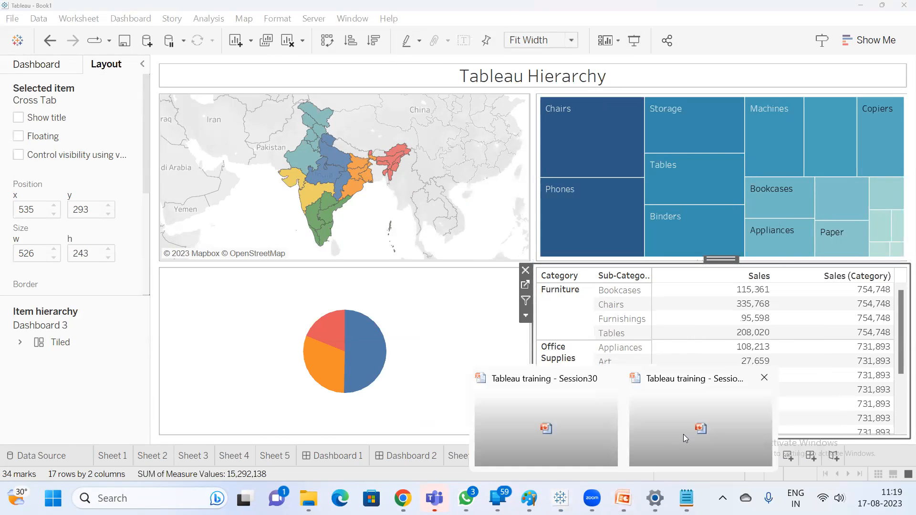
{"action": "left_click", "coordinate": [683, 434]}
{"action": "left_click", "coordinate": [74, 359]}
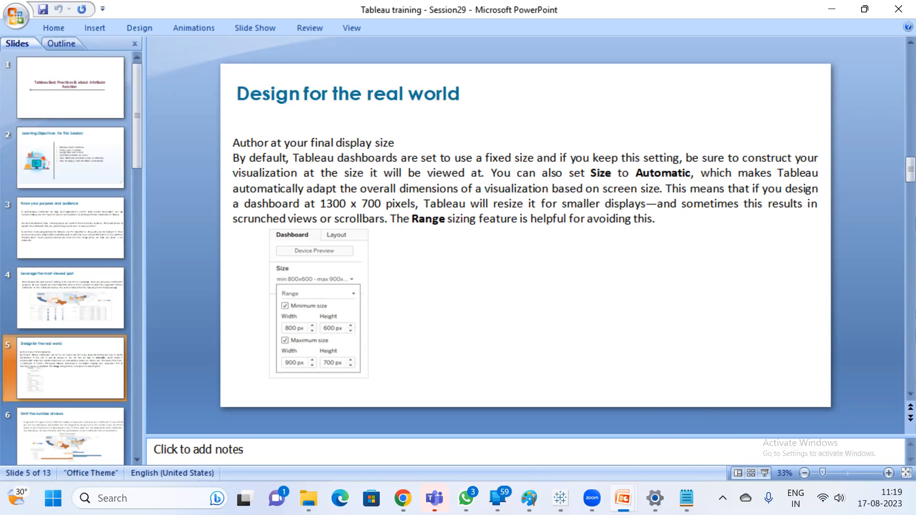
Step: Switch back to Tableau and examine the size setting of Dashboard 3
{"action": "left_click", "coordinate": [561, 498]}
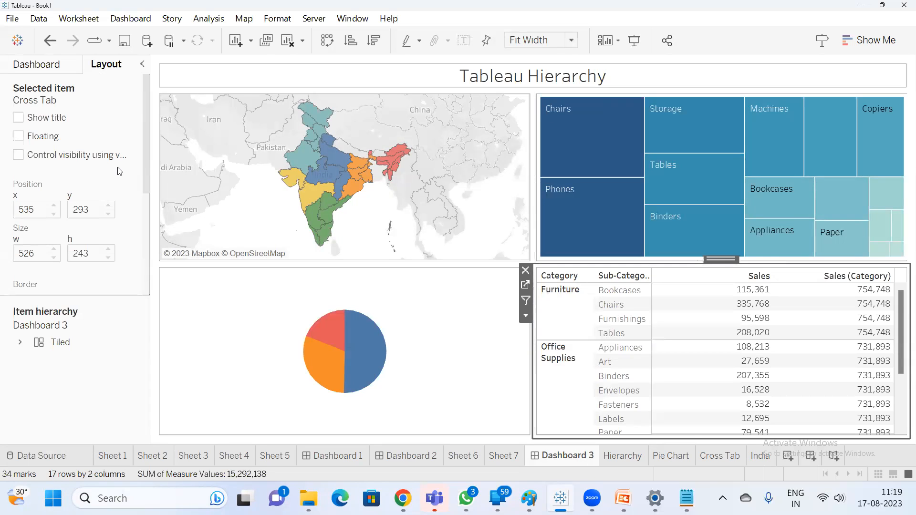
{"action": "left_click", "coordinate": [70, 67]}
{"action": "left_click", "coordinate": [124, 97]}
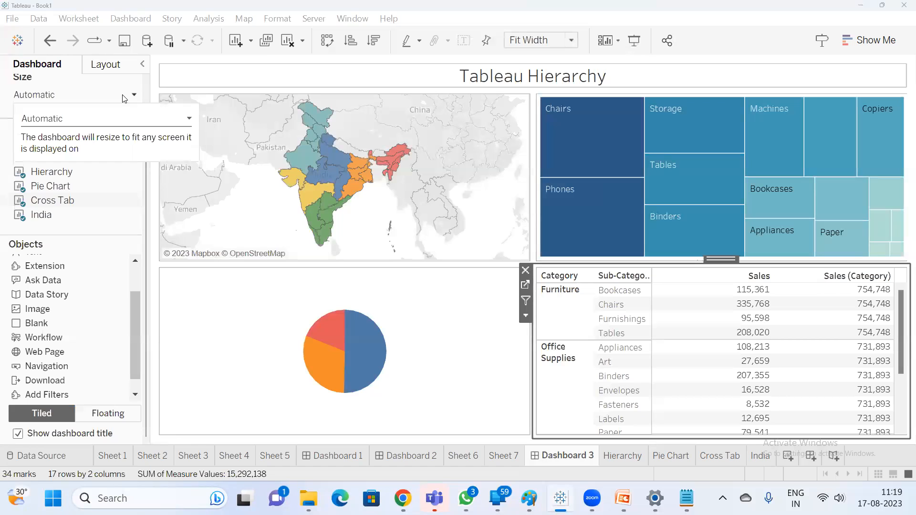
{"action": "left_click", "coordinate": [86, 88]}
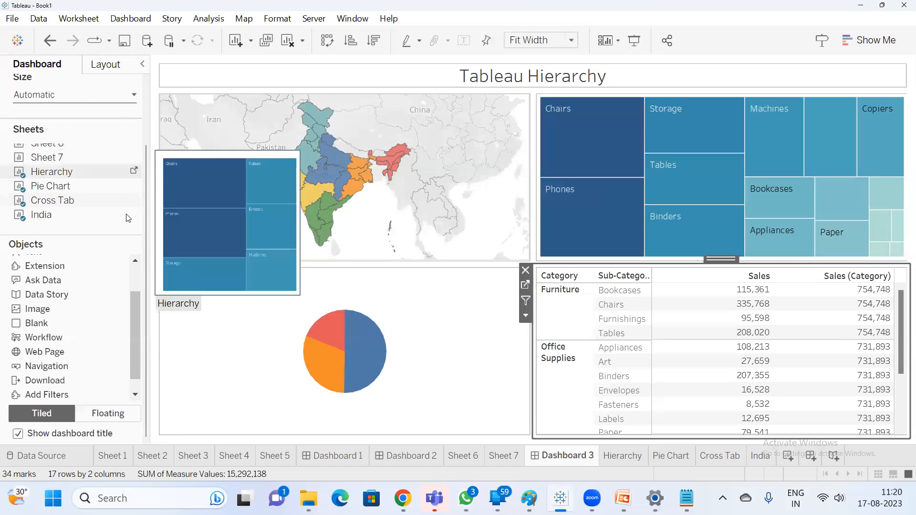
Step: Show the Phone layout of Dashboard 3 and widen the side pane to examine its size options
{"action": "scroll", "coordinate": [127, 219], "scroll_direction": "up", "scroll_amount": 8}
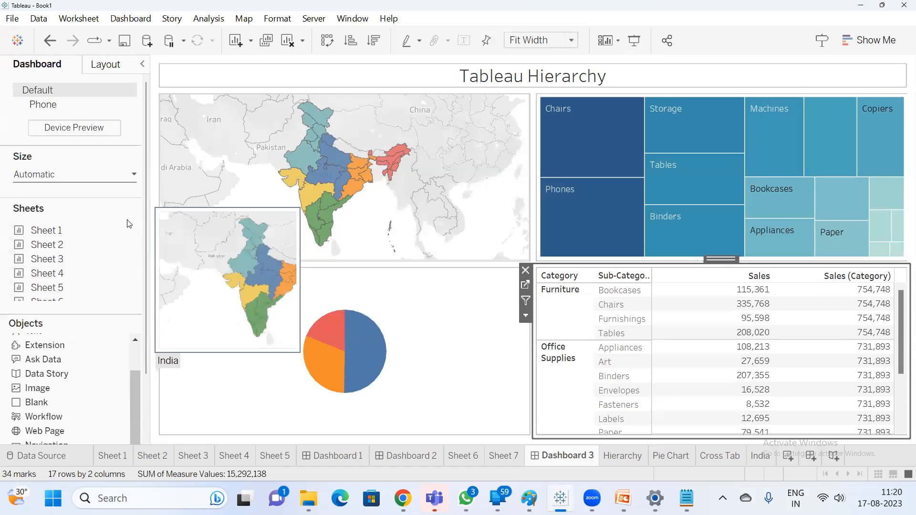
{"action": "left_click", "coordinate": [62, 109]}
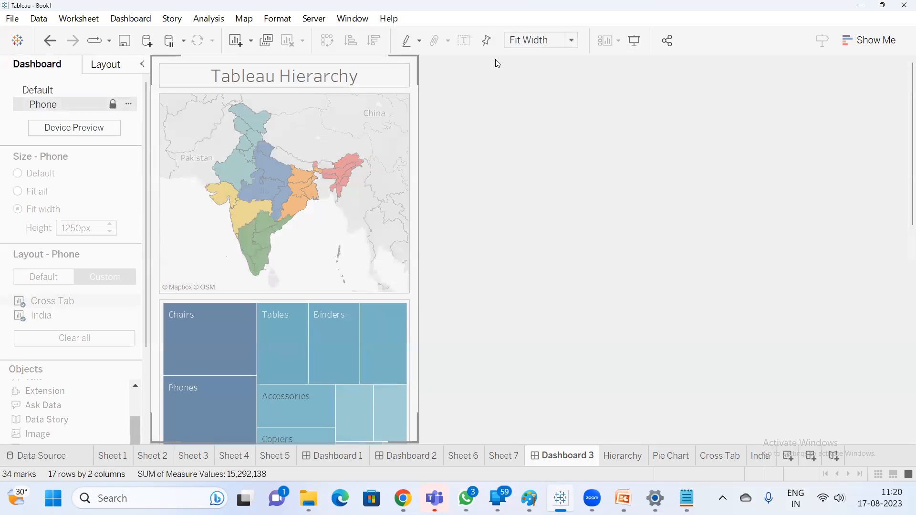
{"action": "left_click", "coordinate": [534, 40]}
{"action": "left_click", "coordinate": [527, 41]}
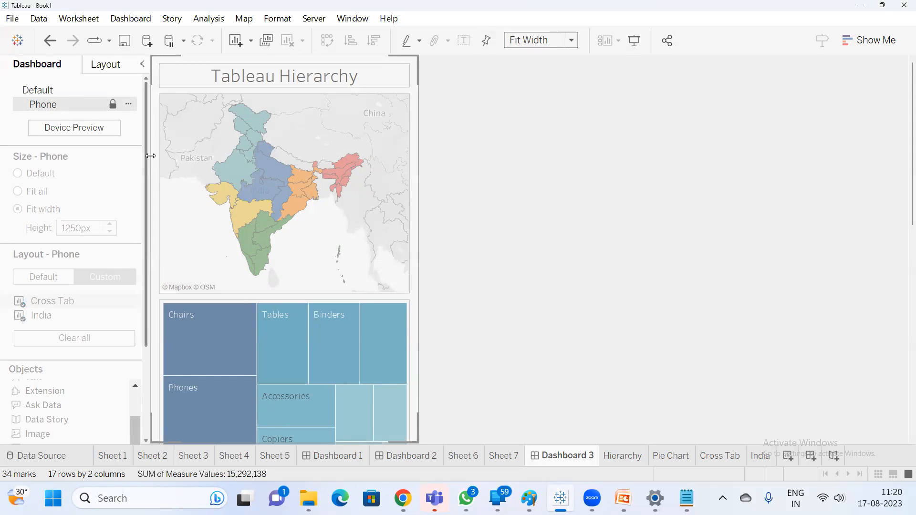
{"action": "left_click_drag", "start_coordinate": [176, 156], "coordinate": [224, 147]}
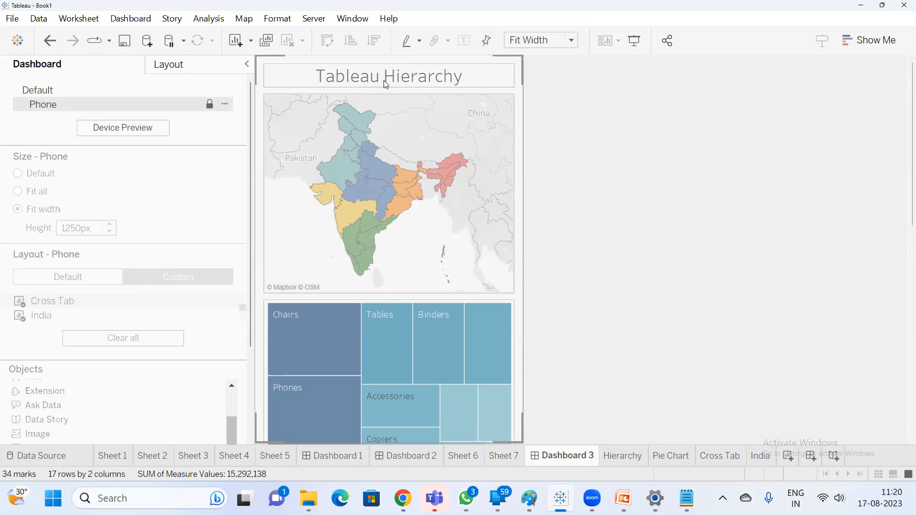
Step: Turn on Device Preview for Dashboard 3 and compare the Default, Phone, Tablet and Desktop device types, ending on Phone
{"action": "left_click", "coordinate": [408, 82]}
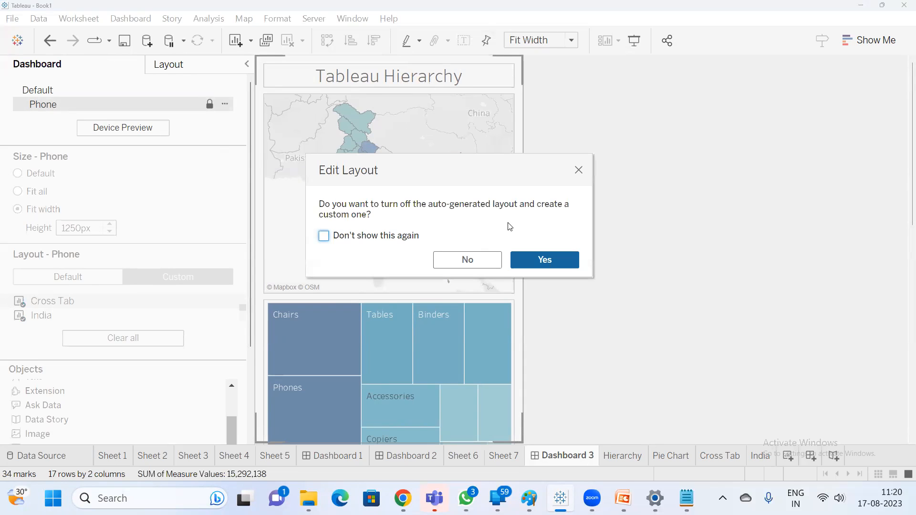
{"action": "left_click", "coordinate": [578, 170]}
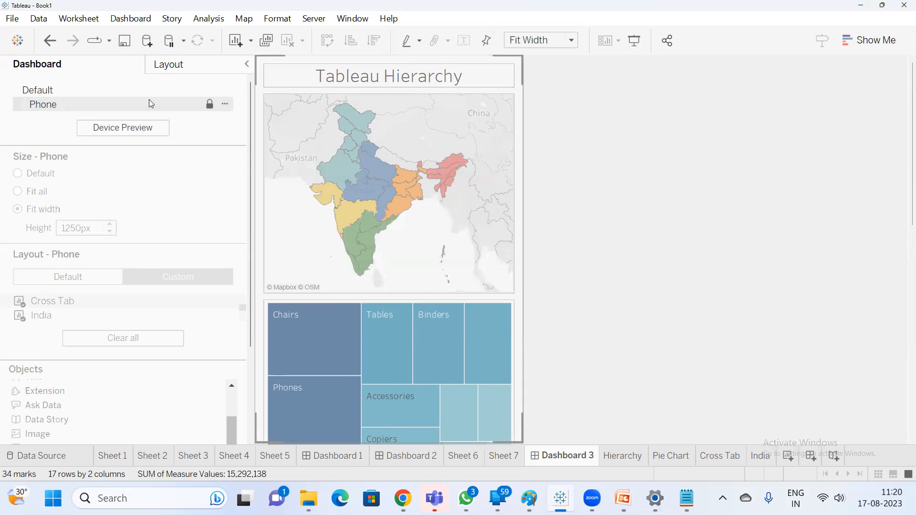
{"action": "left_click", "coordinate": [135, 130]}
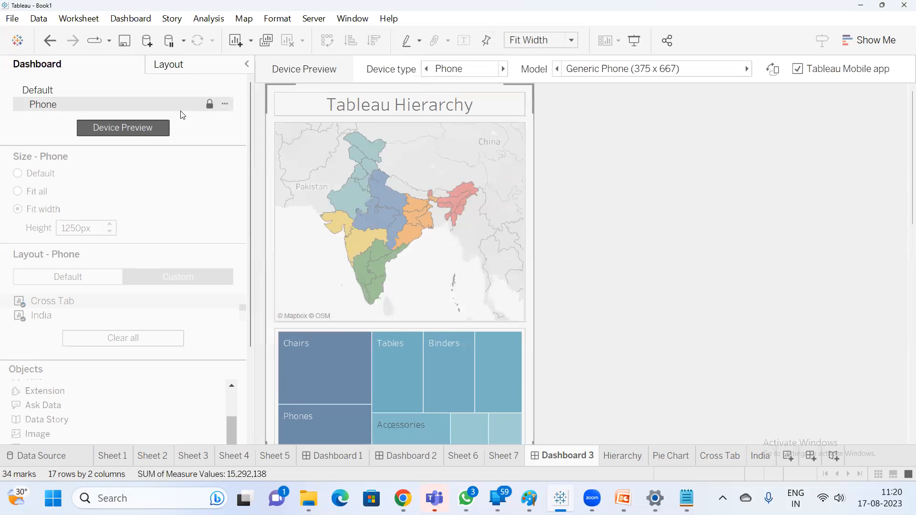
{"action": "left_click", "coordinate": [503, 69]}
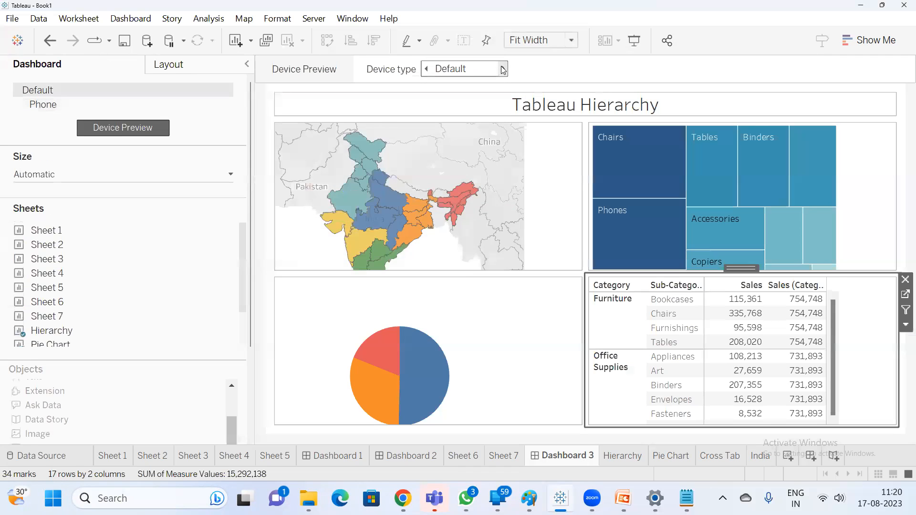
{"action": "left_click", "coordinate": [427, 70]}
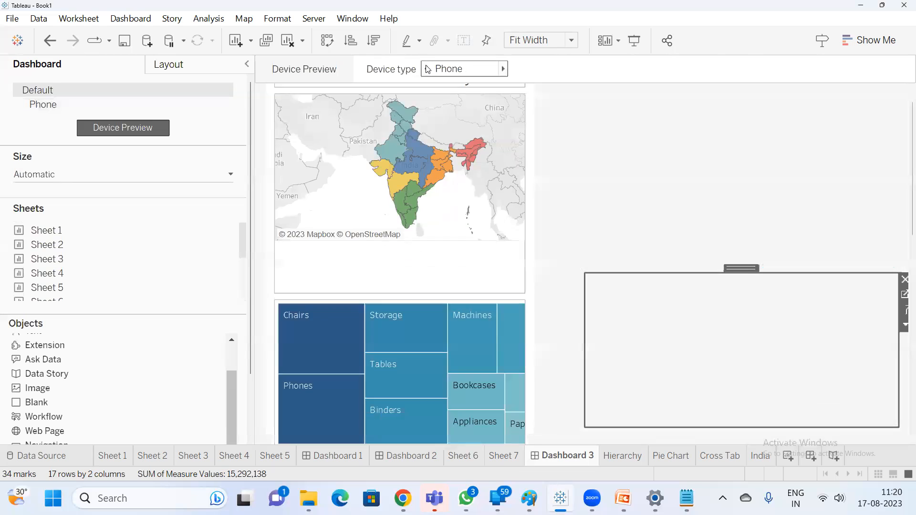
{"action": "left_click", "coordinate": [427, 70]}
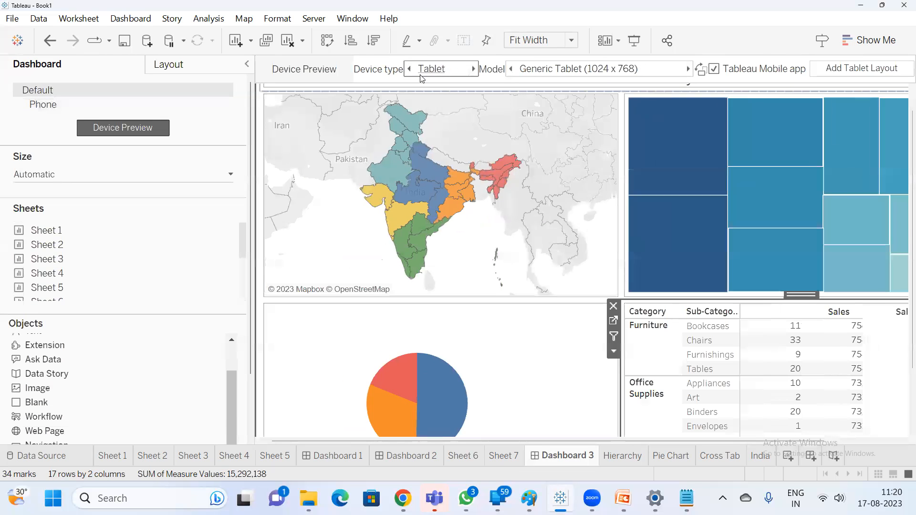
{"action": "left_click", "coordinate": [414, 70]}
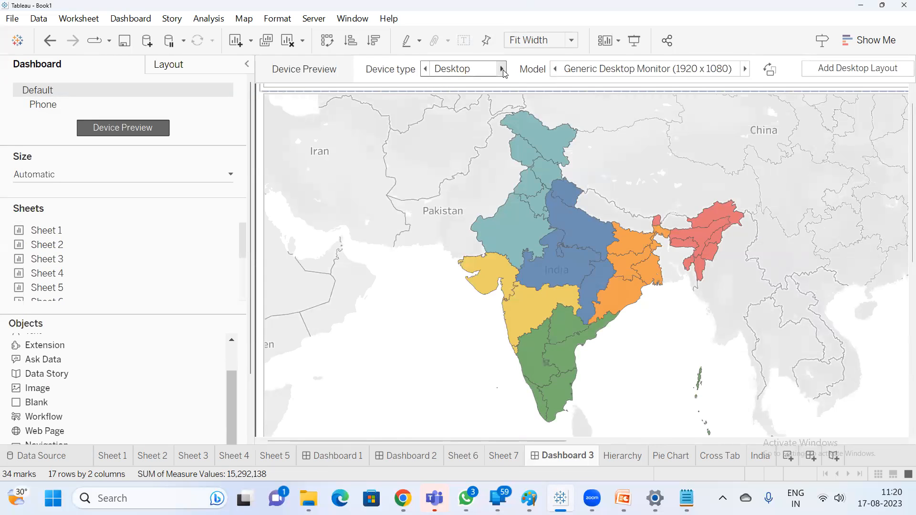
{"action": "left_click", "coordinate": [501, 69]}
{"action": "left_click", "coordinate": [474, 69]}
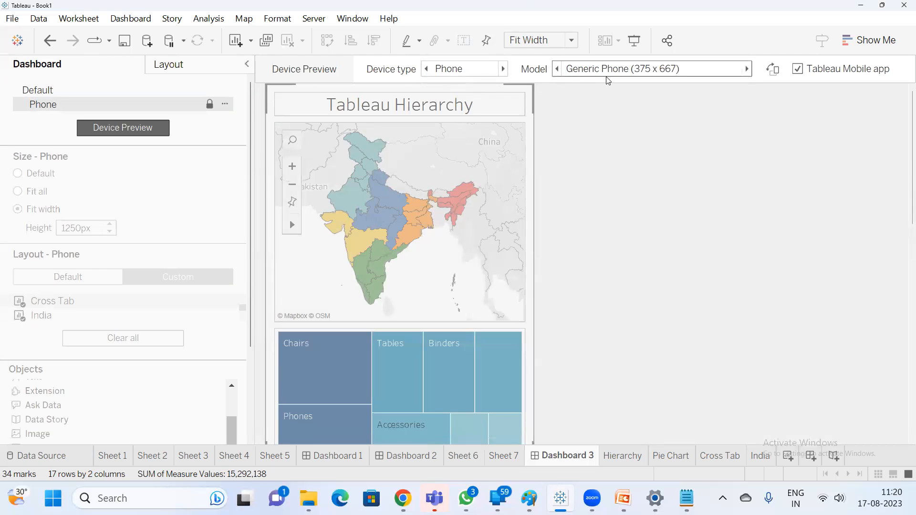
Step: Preview the phone layout on the iPhone XR, XS Max, 11 Pro Max model and examine the dashboard from title to cross tab
{"action": "left_click", "coordinate": [748, 70]}
{"action": "left_click", "coordinate": [747, 69]}
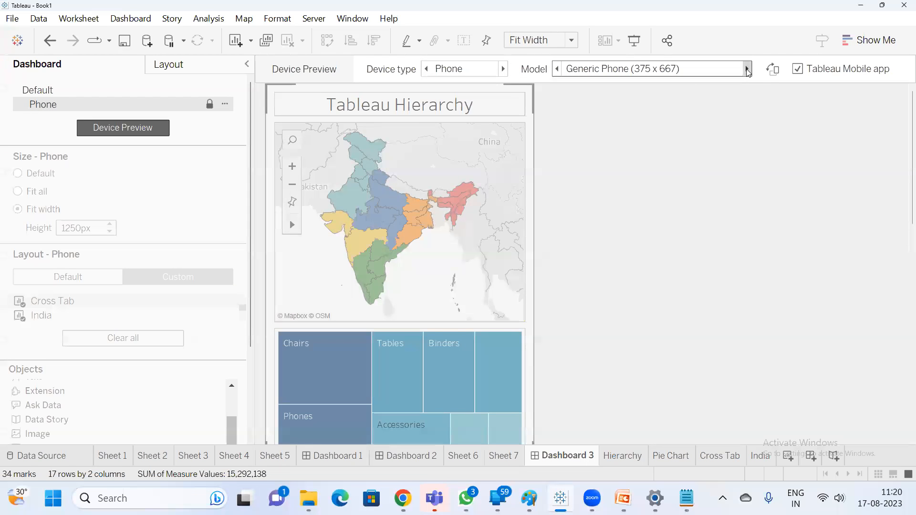
{"action": "left_click", "coordinate": [598, 72]}
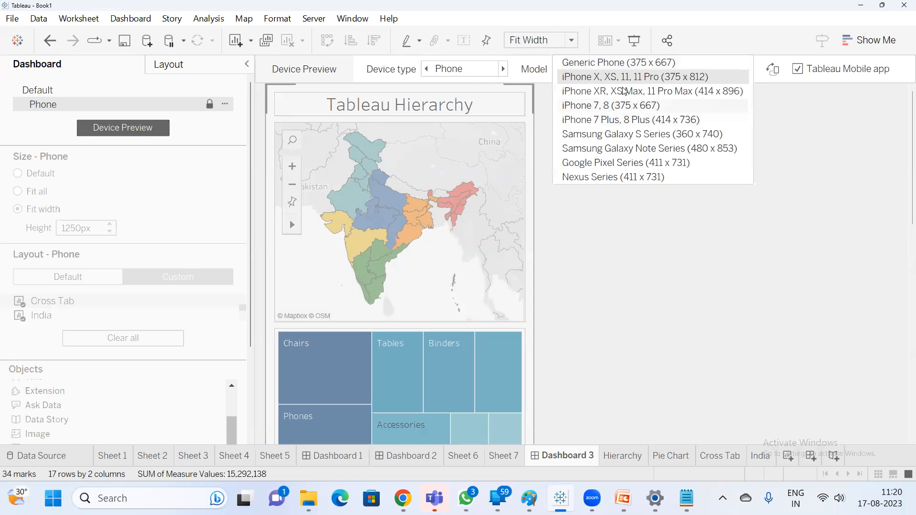
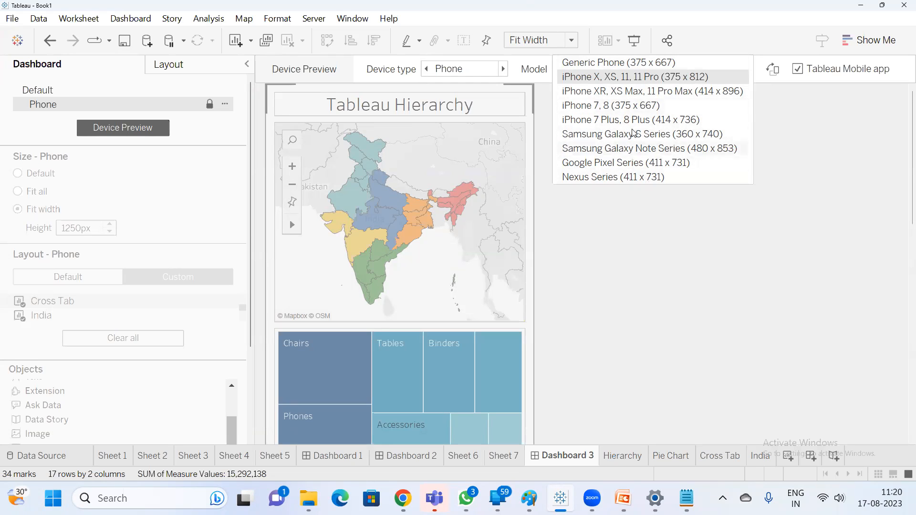
{"action": "left_click", "coordinate": [629, 92]}
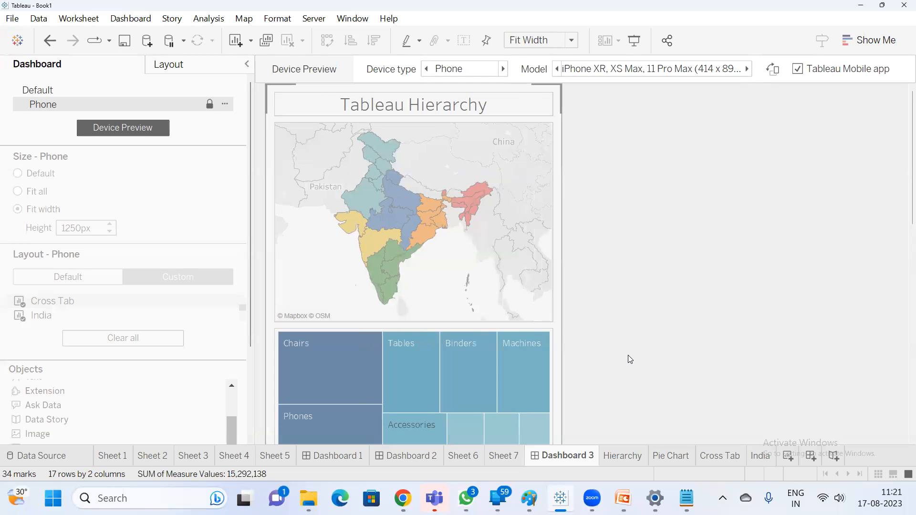
{"action": "scroll", "coordinate": [562, 219], "scroll_direction": "down", "scroll_amount": 3}
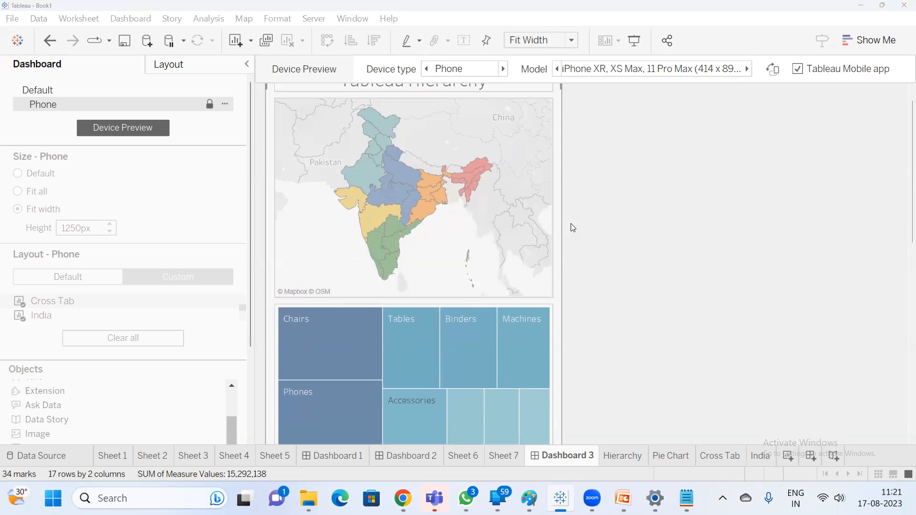
{"action": "scroll", "coordinate": [600, 228], "scroll_direction": "down", "scroll_amount": 1}
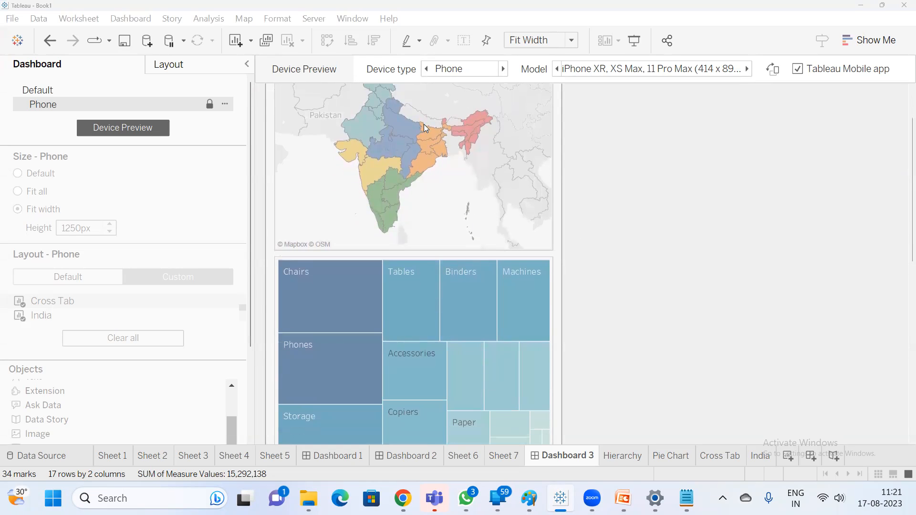
{"action": "scroll", "coordinate": [502, 250], "scroll_direction": "down", "scroll_amount": 1}
{"action": "scroll", "coordinate": [501, 250], "scroll_direction": "down", "scroll_amount": 4}
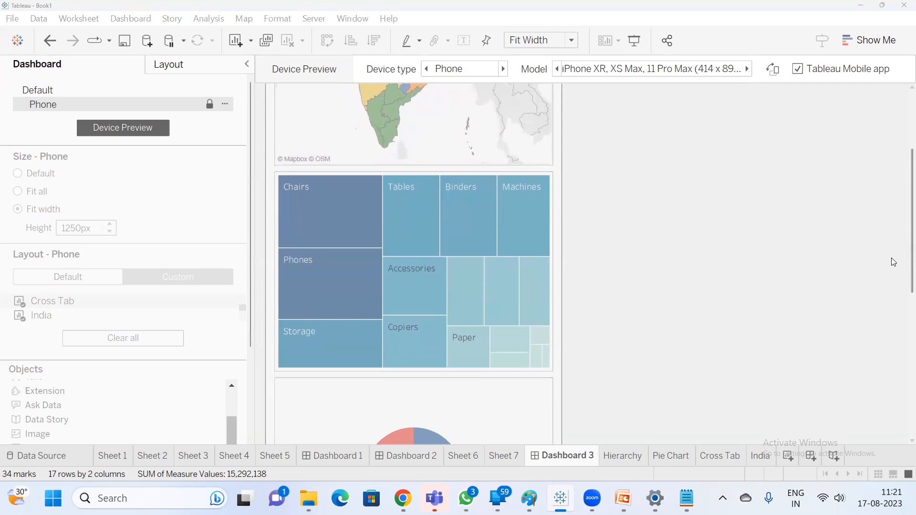
{"action": "scroll", "coordinate": [900, 286], "scroll_direction": "down", "scroll_amount": 10}
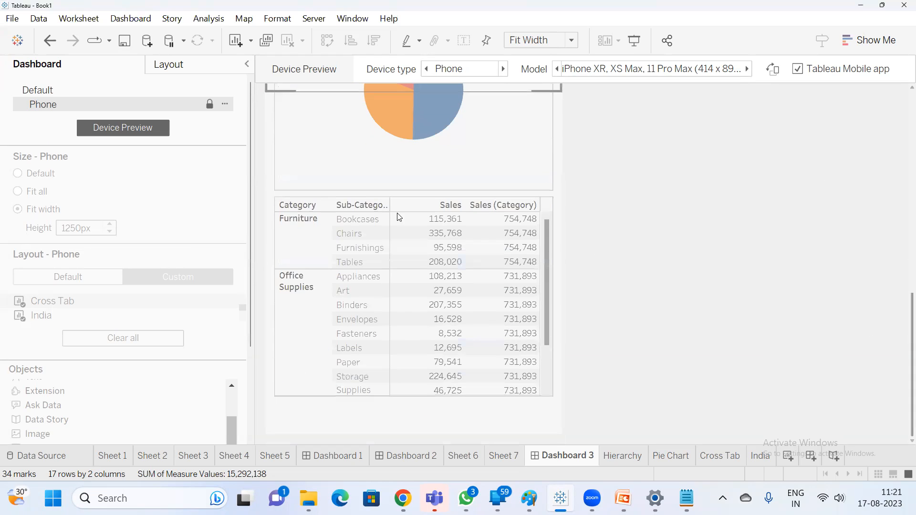
{"action": "left_click_drag", "start_coordinate": [904, 353], "coordinate": [903, 50]}
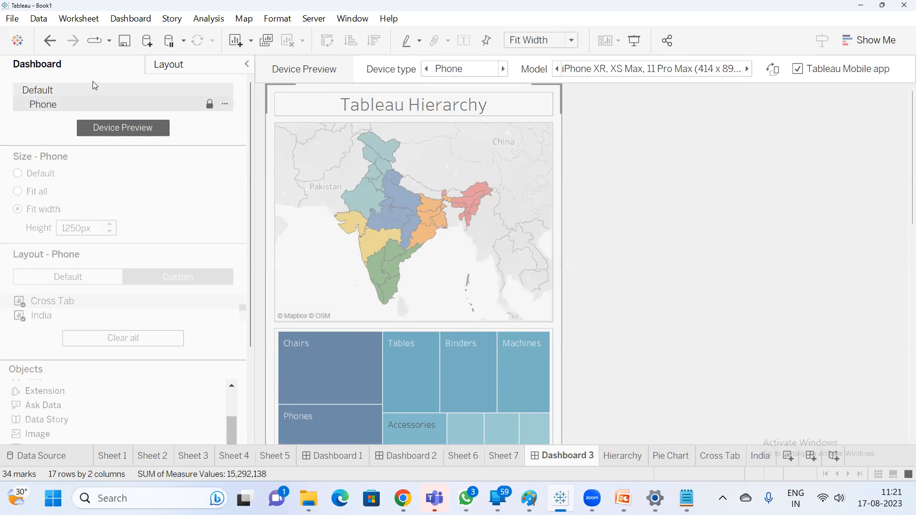
Step: Show the Default layout of Dashboard 3 and examine its Fixed size, Automatic and Range sizing options
{"action": "left_click", "coordinate": [82, 90]}
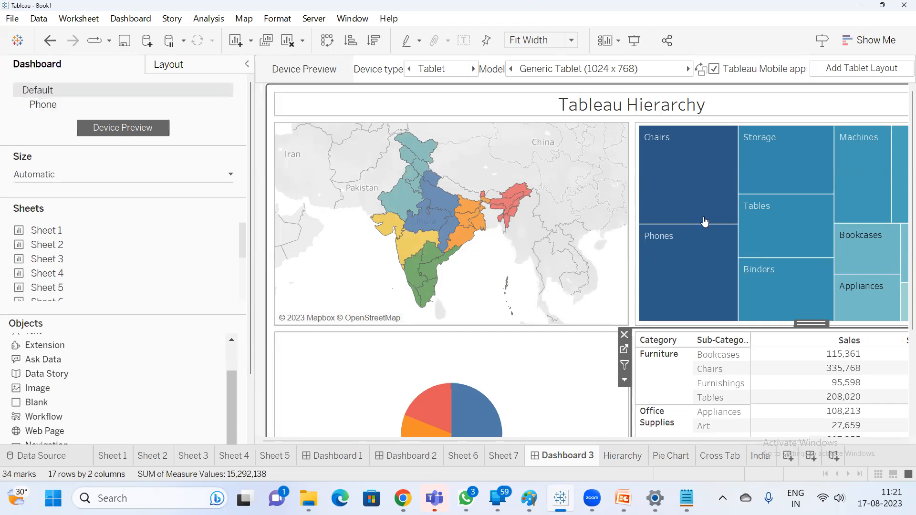
{"action": "left_click", "coordinate": [117, 175]}
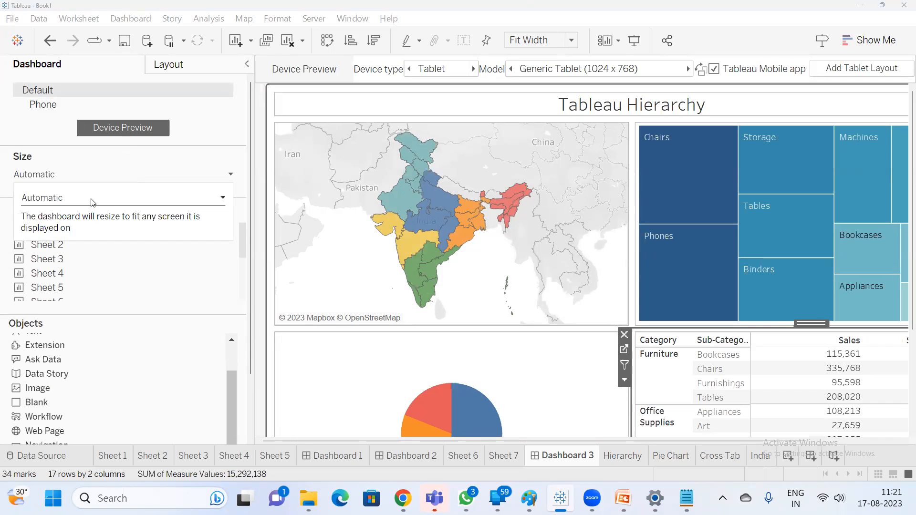
{"action": "left_click", "coordinate": [105, 200]}
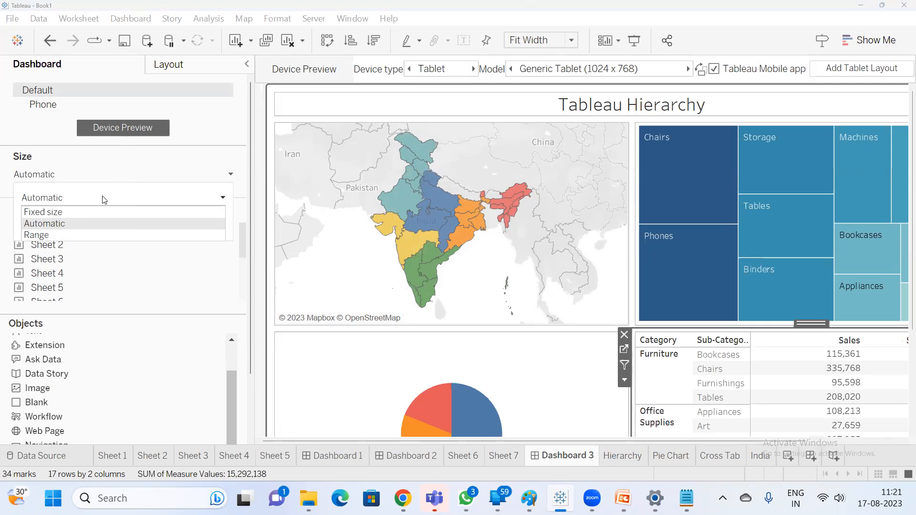
{"action": "left_click", "coordinate": [113, 179]}
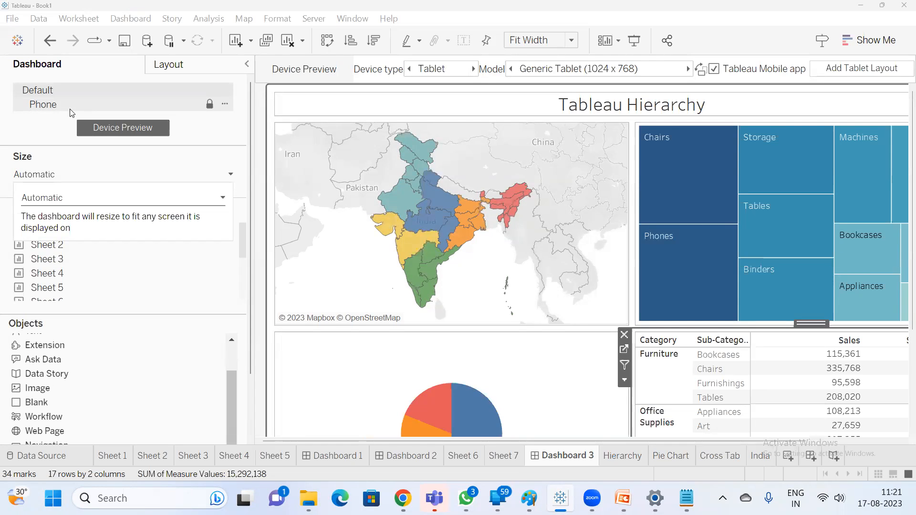
Step: Compare the Phone layout with the Default layout, ending on Default, and narrow the side pane to see more of the preview
{"action": "left_click", "coordinate": [71, 108]}
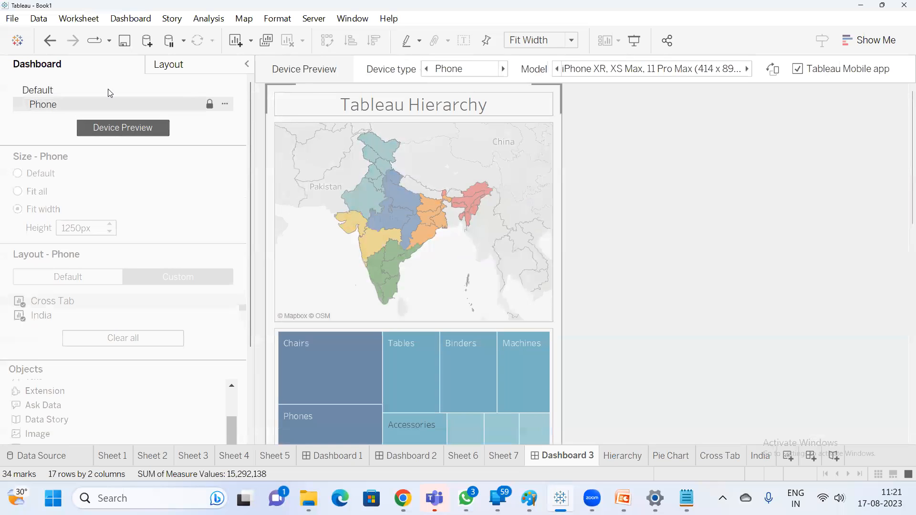
{"action": "left_click", "coordinate": [70, 88]}
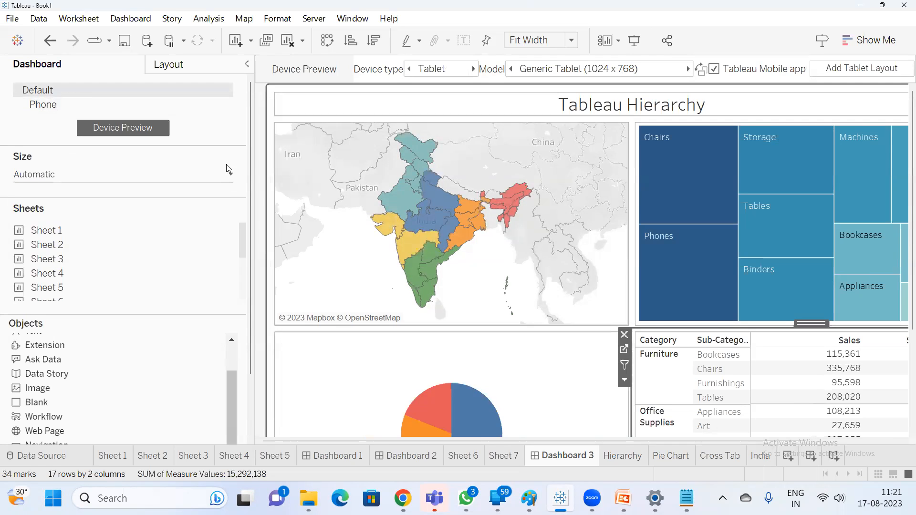
{"action": "left_click_drag", "start_coordinate": [252, 163], "coordinate": [118, 163]}
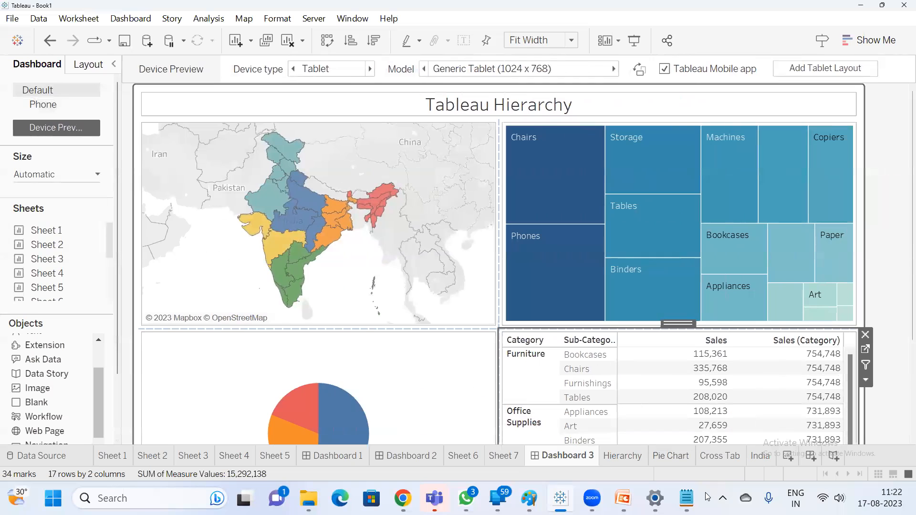
Step: Switch to Windows Settings, set the display scale to 100% (Recommended), and return to Tableau
{"action": "mouse_move", "coordinate": [655, 498]}
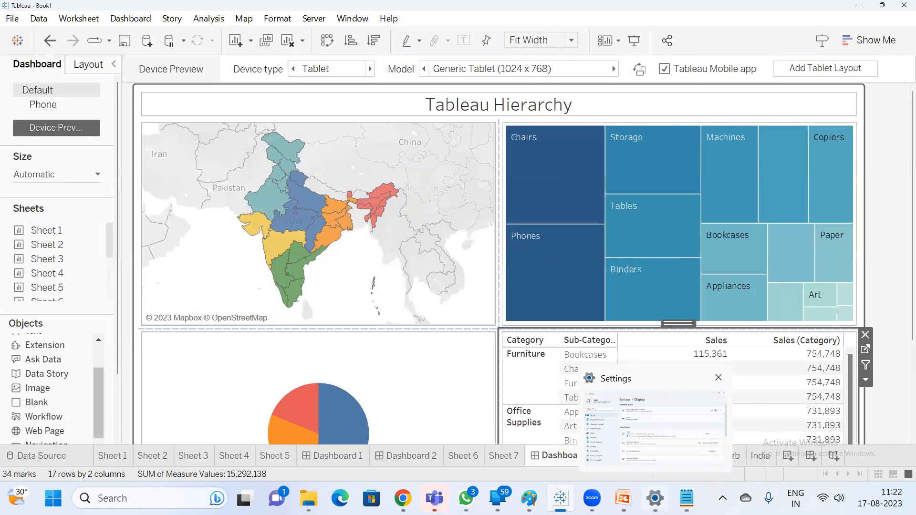
{"action": "left_click", "coordinate": [635, 444]}
{"action": "left_click", "coordinate": [818, 280]}
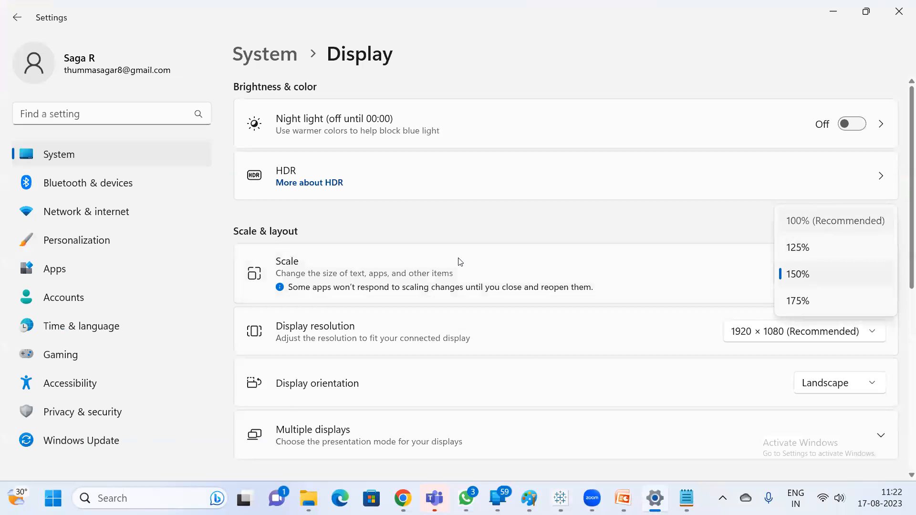
{"action": "key", "text": "Return"}
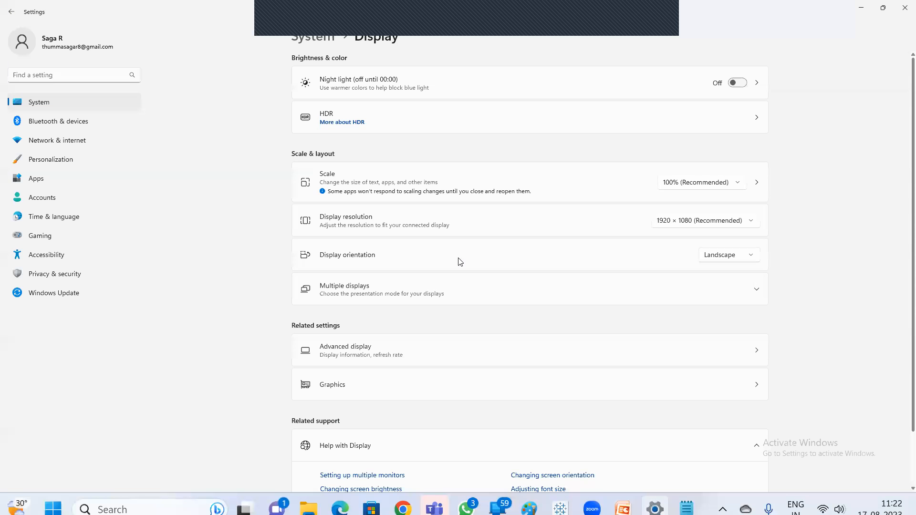
{"action": "key", "text": "alt+Tab"}
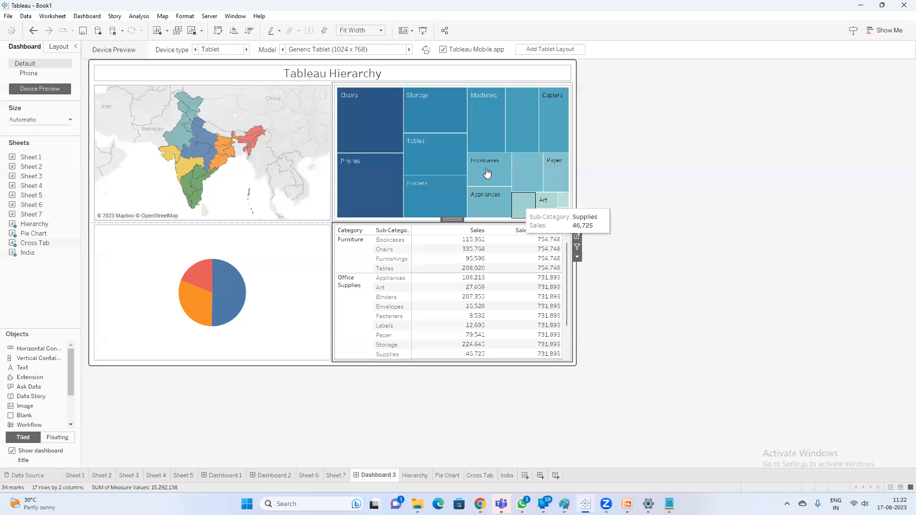
Step: View the tablet preview of Dashboard 3 in presentation mode, then return to the editing view
{"action": "left_click", "coordinate": [595, 193]}
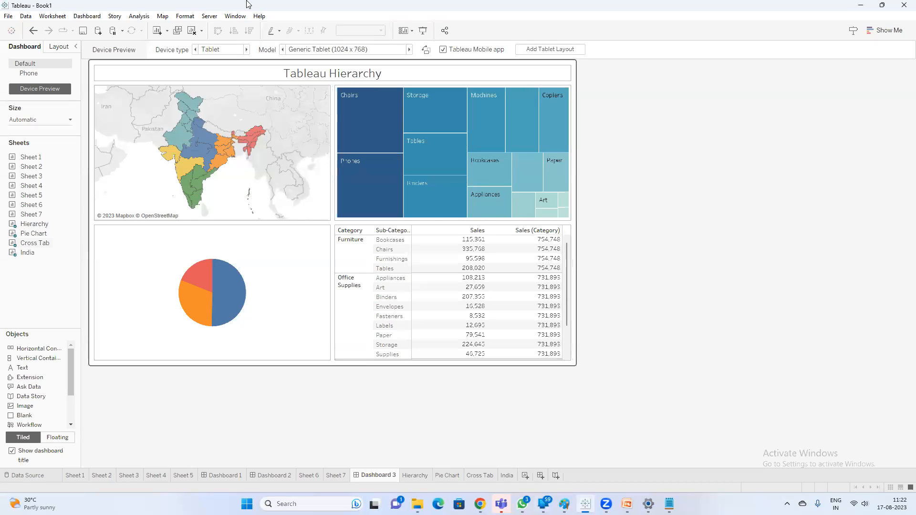
{"action": "key", "text": "F7"}
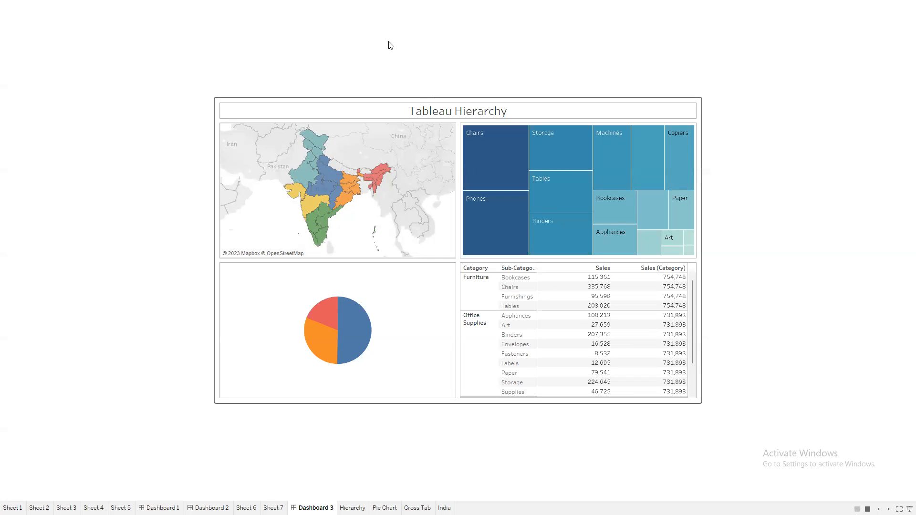
{"action": "key", "text": "Escape"}
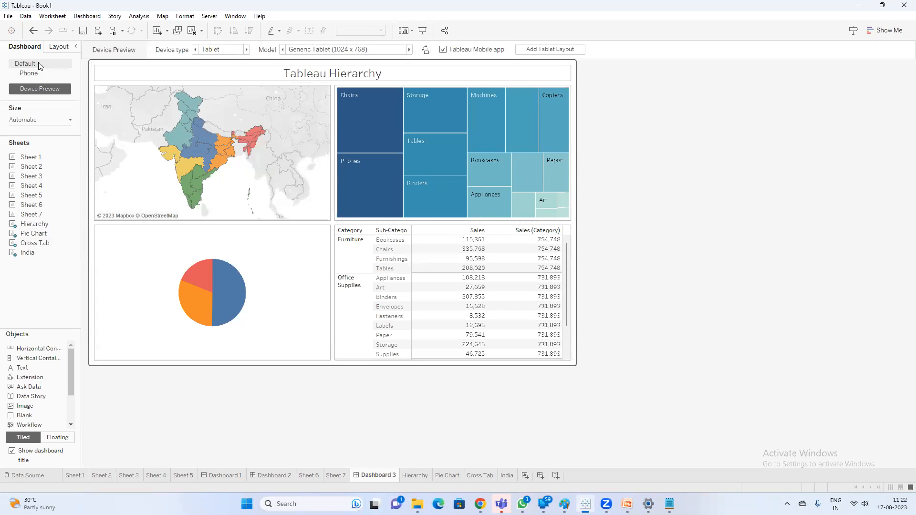
Step: Turn off Device Preview and view the full-size dashboard in presentation mode, then return to the editing view
{"action": "left_click", "coordinate": [43, 90]}
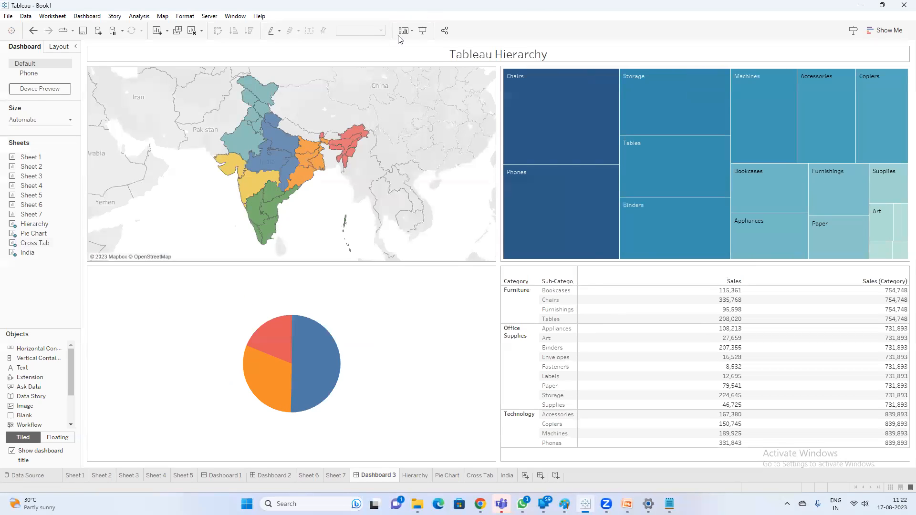
{"action": "left_click", "coordinate": [422, 30]}
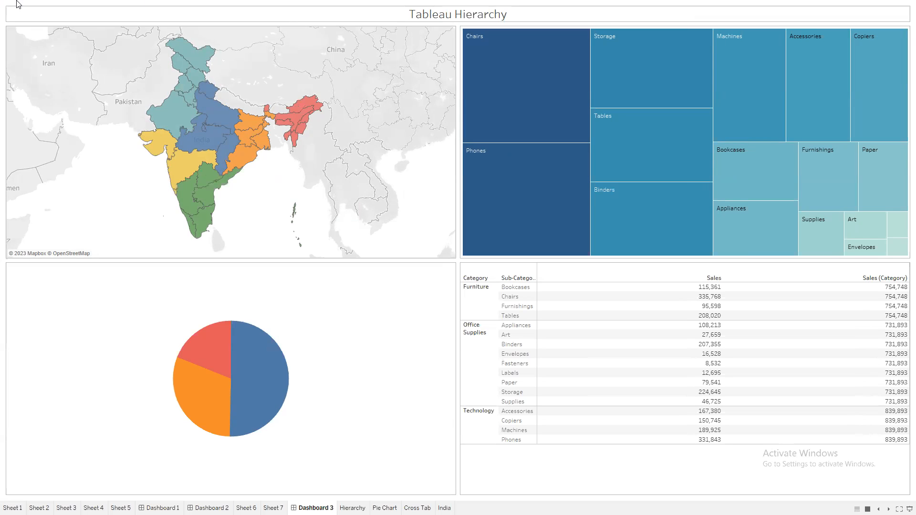
{"action": "mouse_move", "coordinate": [213, 114]}
{"action": "key", "text": "Escape"}
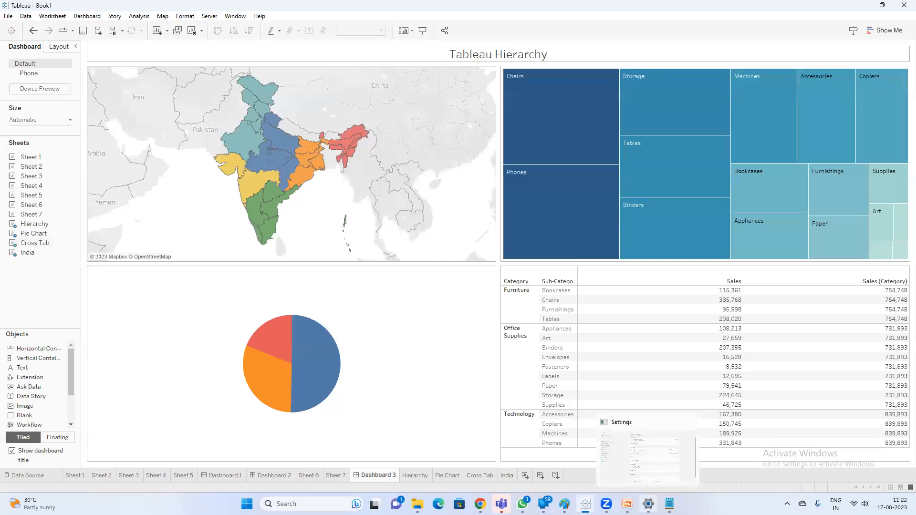
Step: Switch to Windows Settings and set the display scale to 150%
{"action": "left_click", "coordinate": [648, 504]}
{"action": "left_click", "coordinate": [703, 185]}
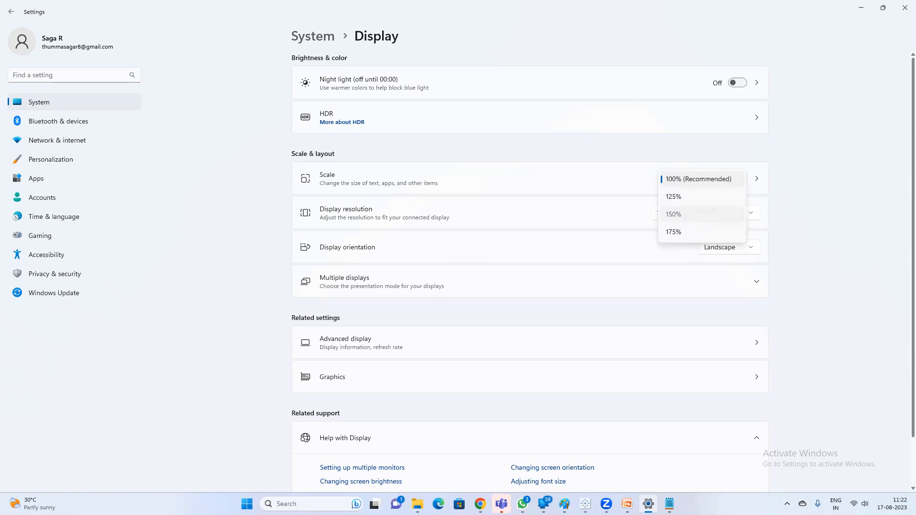
{"action": "left_click", "coordinate": [701, 214]}
Step: Switch to PowerPoint and go through the slides from "Design for the real world" to "How to apply filters on multiple worksheets"
{"action": "left_click", "coordinate": [694, 404]}
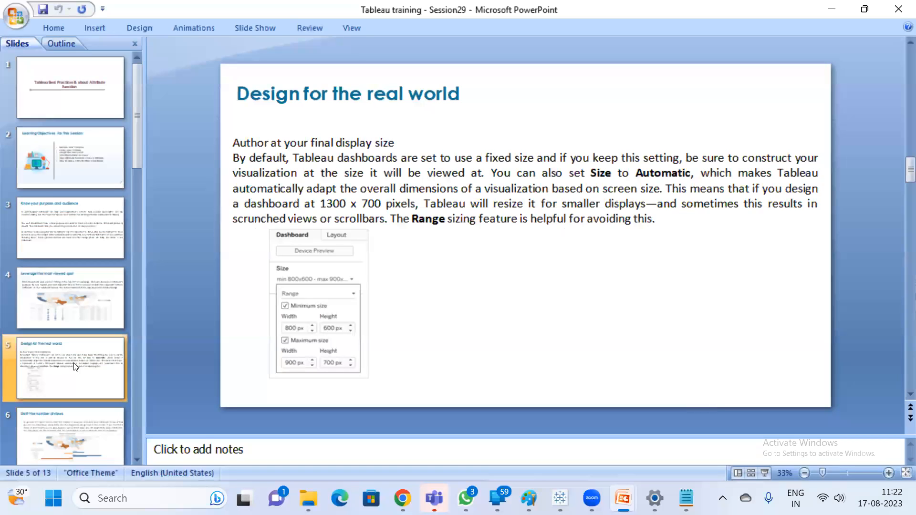
{"action": "scroll", "coordinate": [87, 352], "scroll_direction": "down", "scroll_amount": 2}
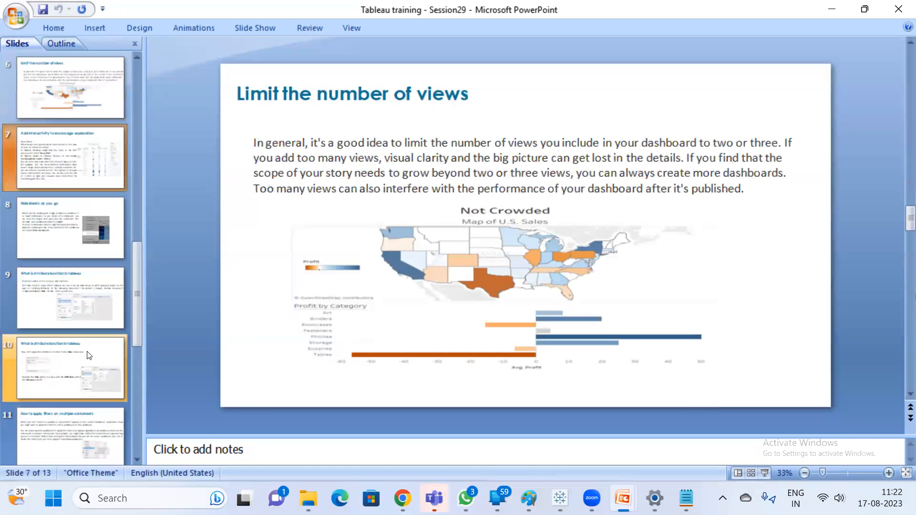
{"action": "key", "text": "Down"}
{"action": "key", "text": "Down"}
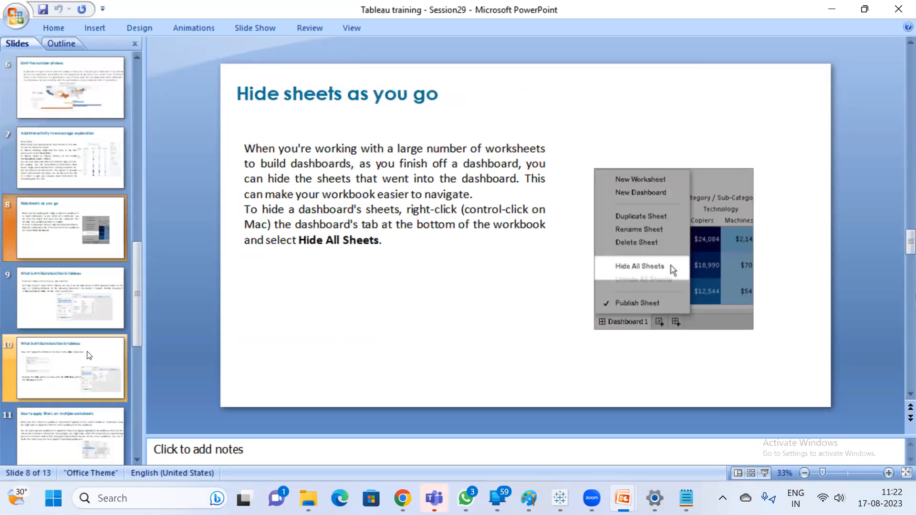
{"action": "scroll", "coordinate": [87, 355], "scroll_direction": "down", "scroll_amount": 2}
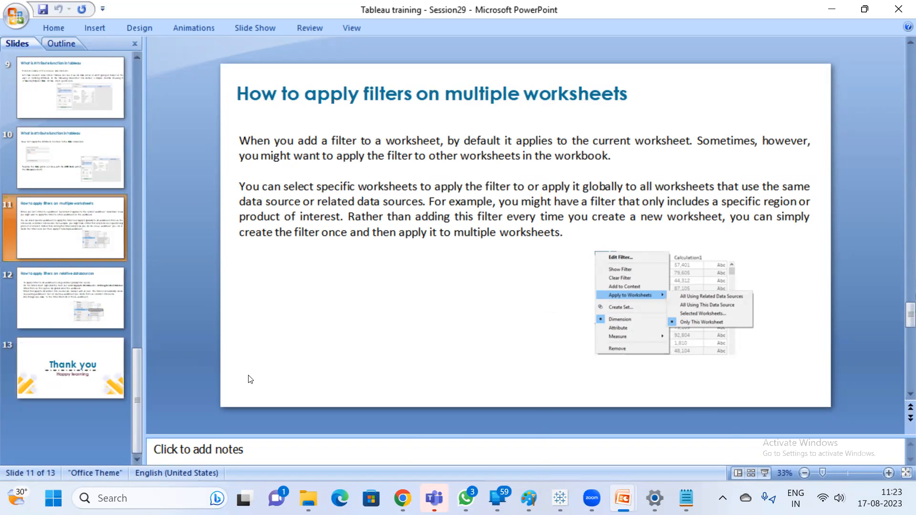
Step: Switch to Notepad and replace all of its text with "to improve the performance"
{"action": "mouse_move", "coordinate": [622, 498]}
{"action": "mouse_move", "coordinate": [560, 498]}
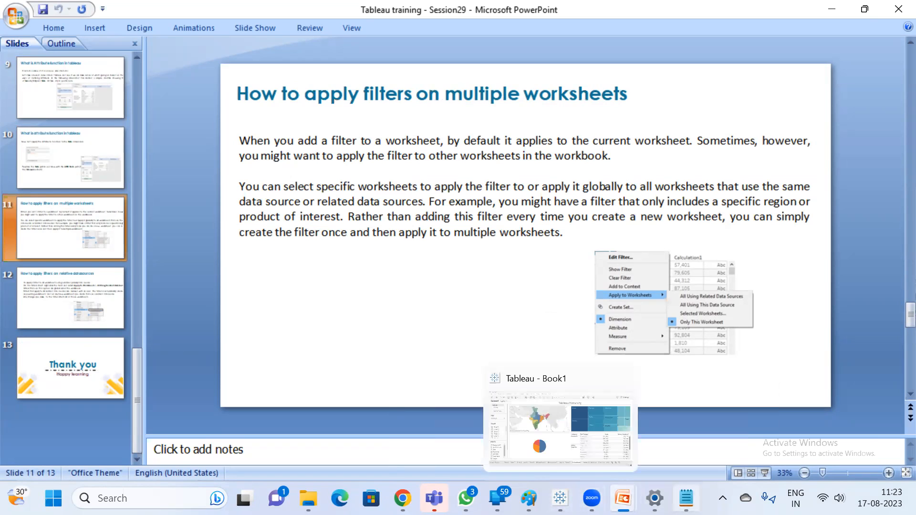
{"action": "left_click", "coordinate": [686, 498]}
{"action": "key", "text": "ctrl+a"}
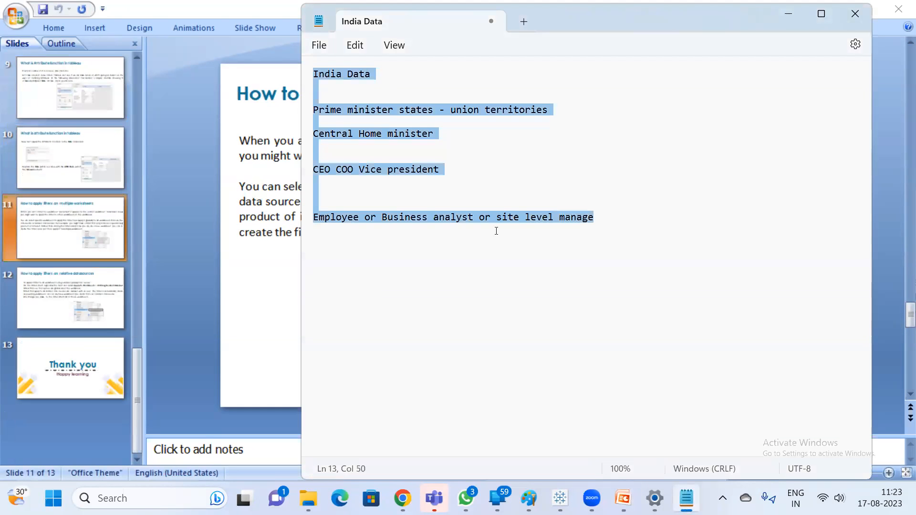
{"action": "type", "text": "to imp"}
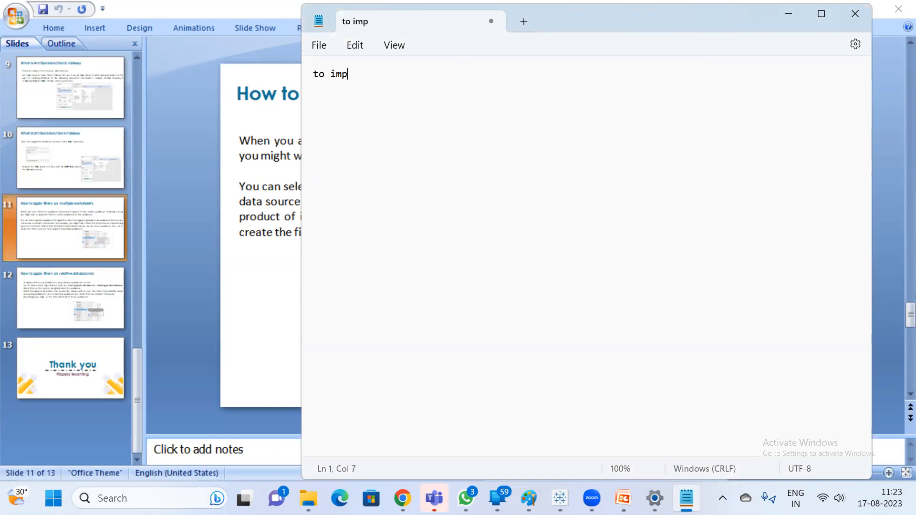
{"action": "type", "text": "rove the per"}
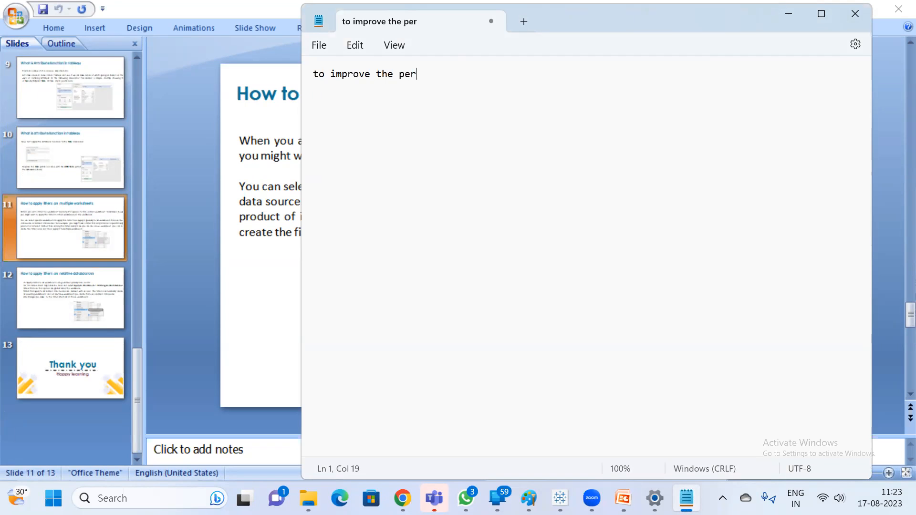
{"action": "type", "text": "formance"}
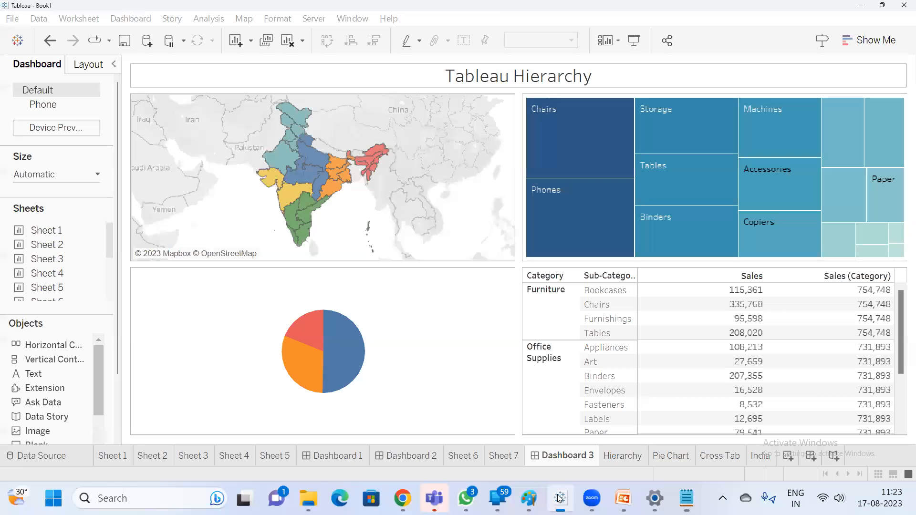
Step: Return to Tableau, add a new worksheet and place Region on Rows
{"action": "left_click", "coordinate": [788, 457]}
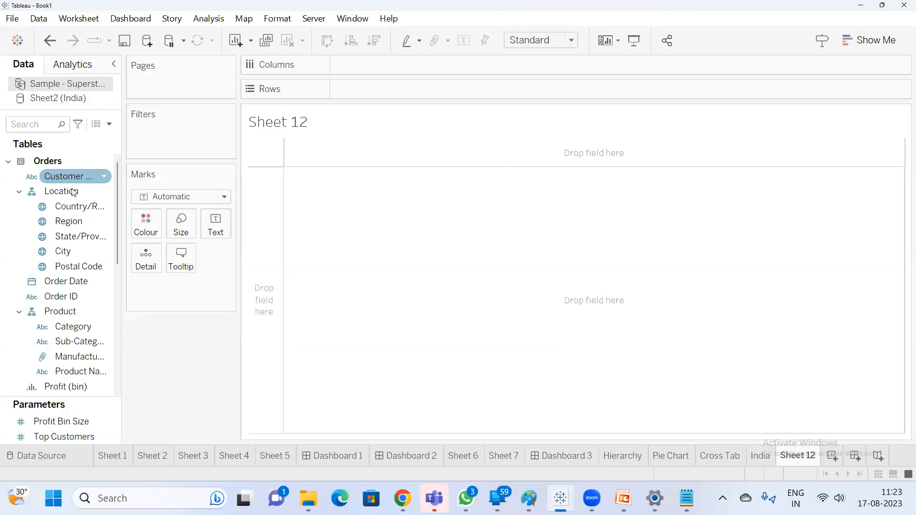
{"action": "left_click_drag", "start_coordinate": [76, 224], "coordinate": [382, 93]}
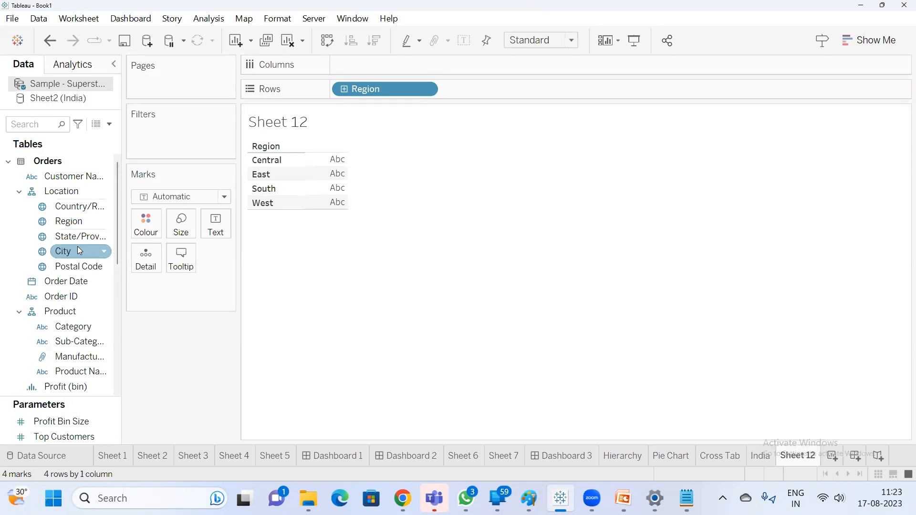
Step: View the underlying Orders data across to the Sales column, close it, and look at the Hide All Unused Fields option
{"action": "left_click", "coordinate": [97, 125]}
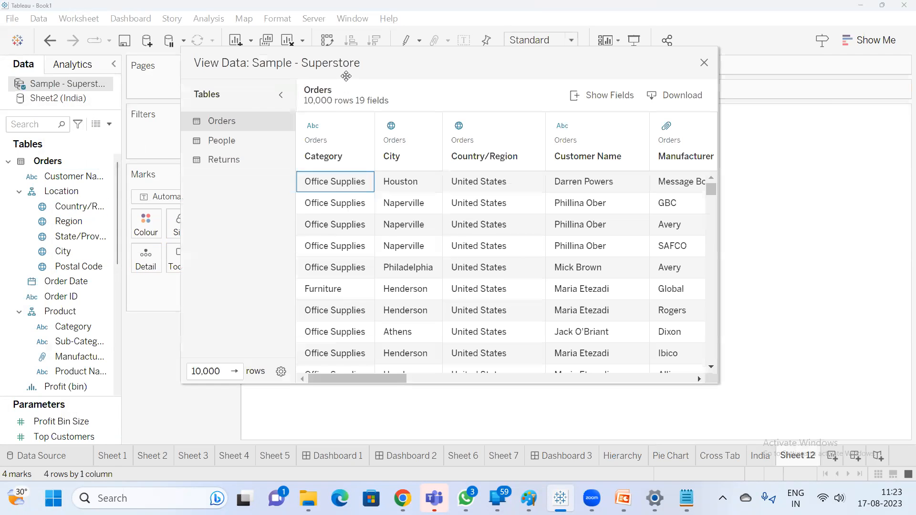
{"action": "left_click_drag", "start_coordinate": [292, 397], "coordinate": [578, 402]}
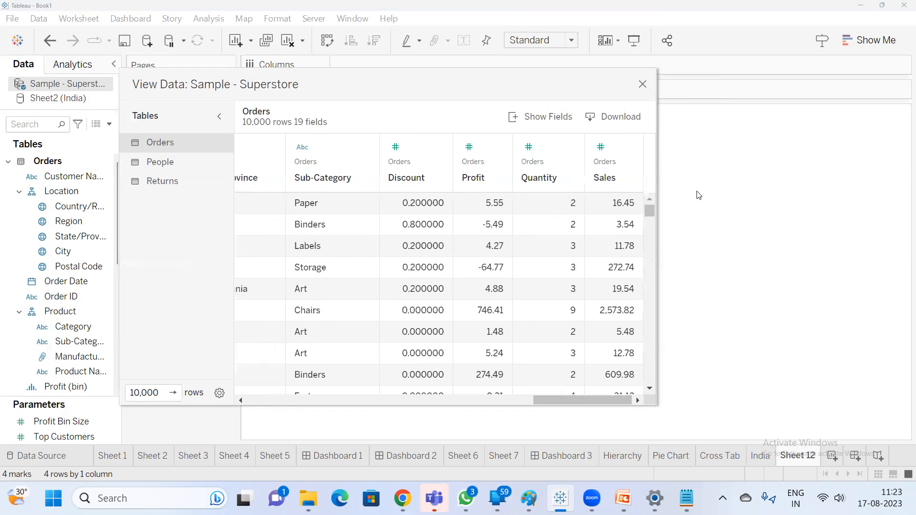
{"action": "left_click", "coordinate": [643, 84]}
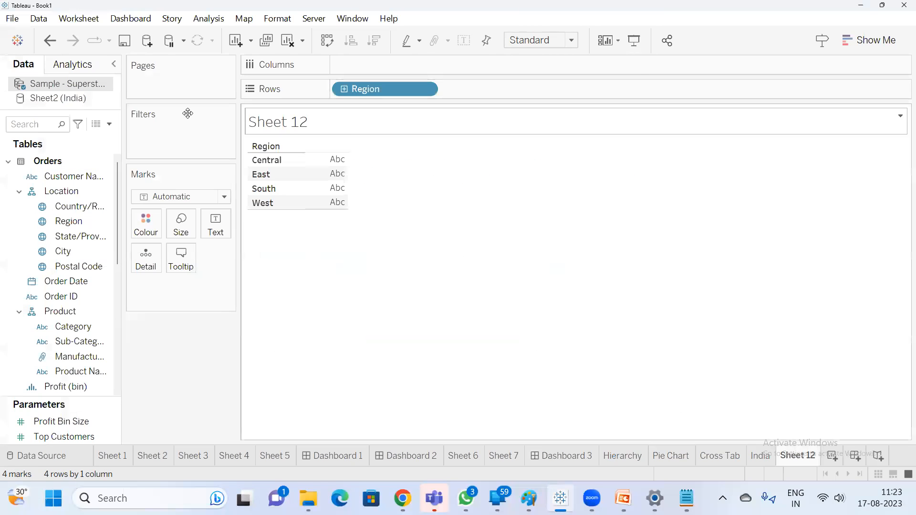
{"action": "left_click", "coordinate": [110, 124]}
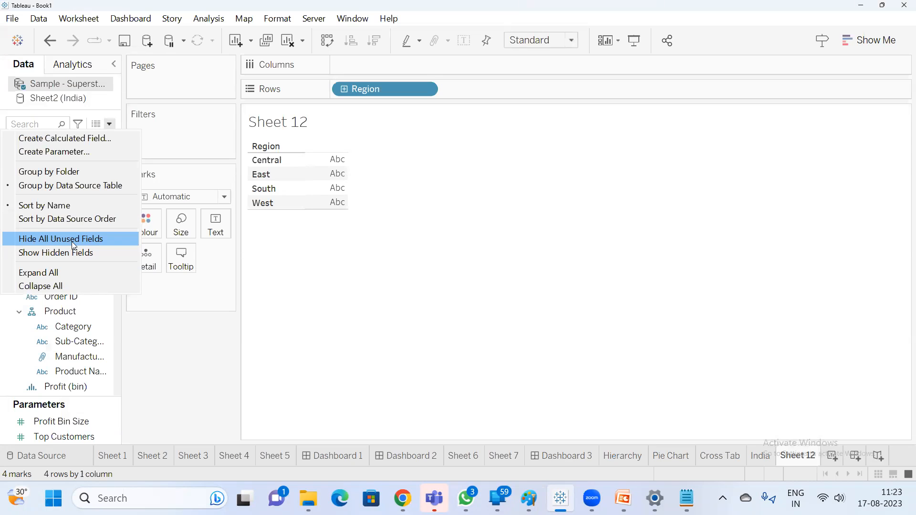
Step: Switch to Notepad and add the lines "retrieves the data" and "relevant columns" below the performance heading
{"action": "left_click", "coordinate": [694, 494]}
{"action": "key", "text": "Return"}
{"action": "key", "text": "Return"}
{"action": "type", "text": "retrei"}
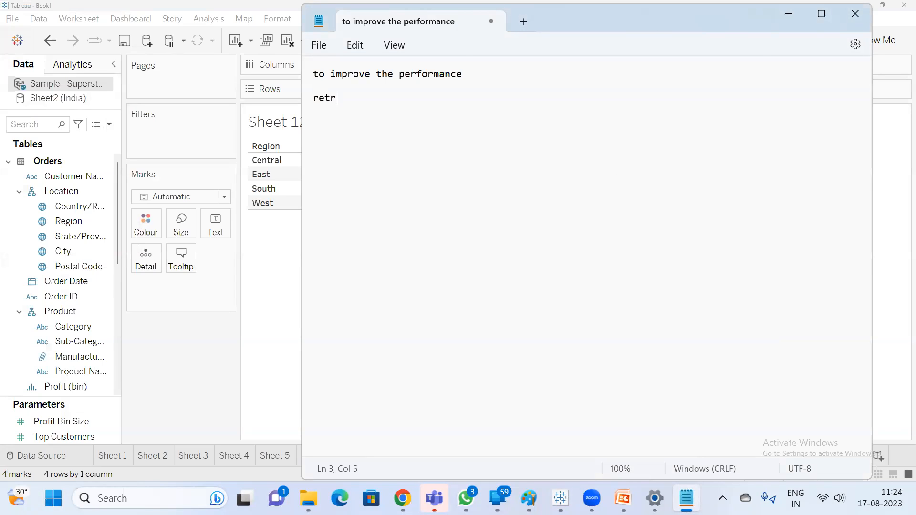
{"action": "key", "text": "BackSpace"}
{"action": "key", "text": "BackSpace"}
{"action": "type", "text": "ieves the data"}
{"action": "key", "text": "Return"}
{"action": "type", "text": "teh"}
{"action": "key", "text": "BackSpace"}
{"action": "key", "text": "BackSpace"}
{"action": "key", "text": "BackSpace"}
{"action": "type", "text": "co"}
{"action": "key", "text": "BackSpace"}
{"action": "key", "text": "BackSpace"}
{"action": "type", "text": "rele"}
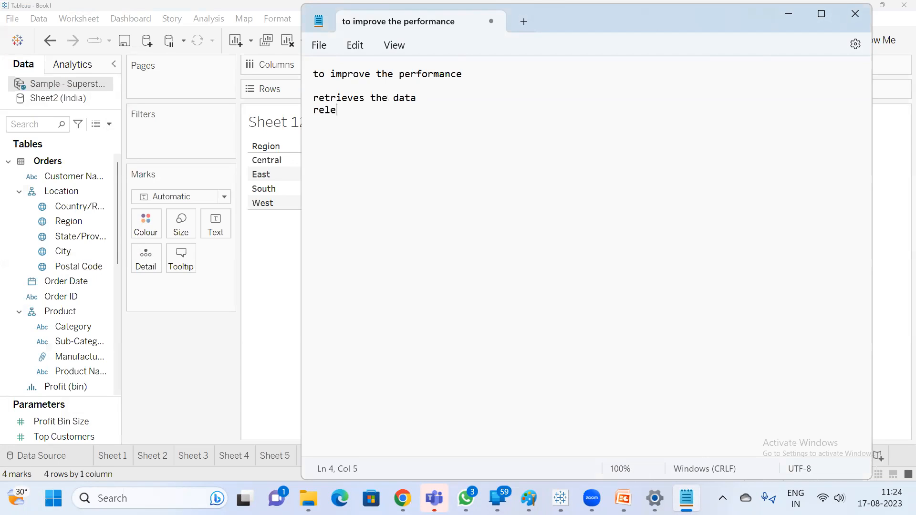
{"action": "type", "text": "vant columns"}
Step: Switch to WhatsApp and read the shared image listing ways to improve the performance of Tableau
{"action": "left_click", "coordinate": [213, 383]}
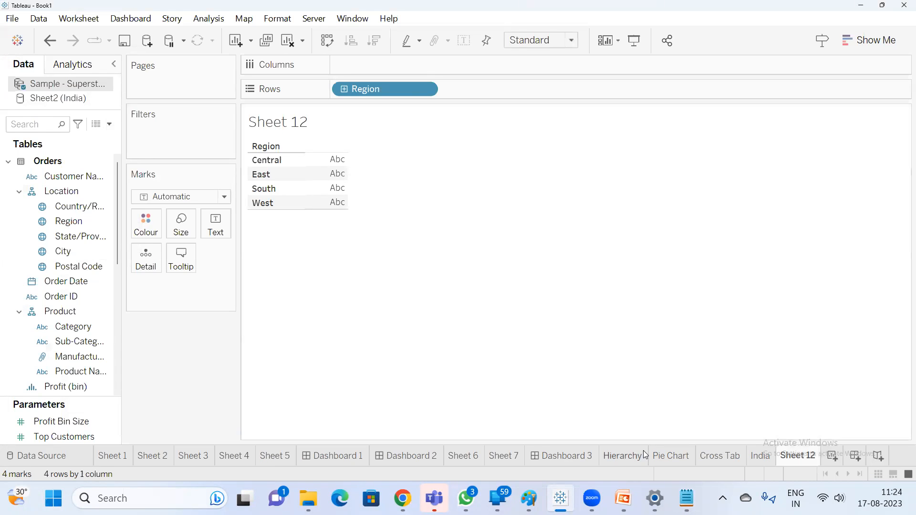
{"action": "left_click", "coordinate": [466, 498]}
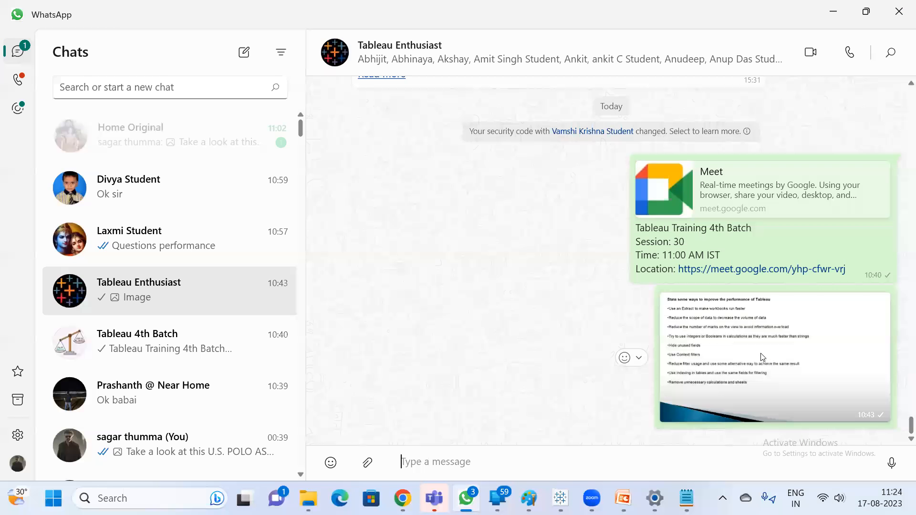
{"action": "left_click", "coordinate": [763, 357]}
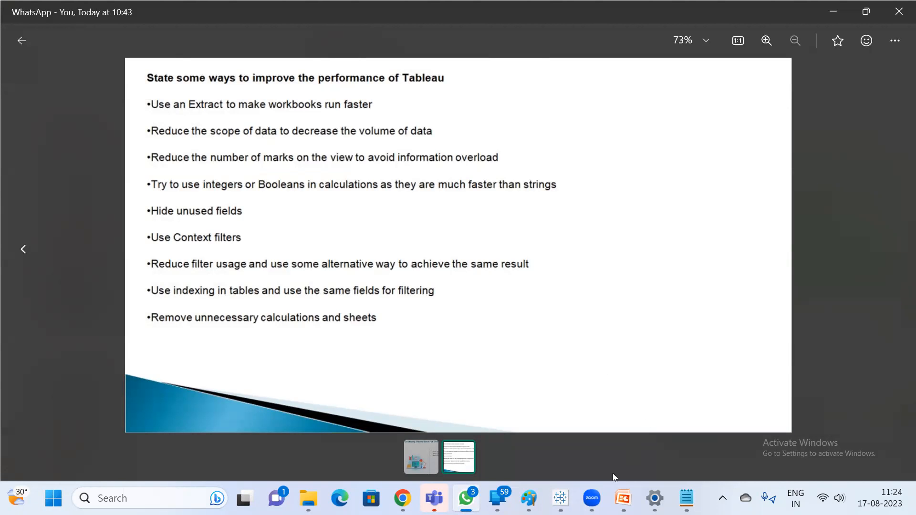
Step: Return to Tableau and examine the options for the Sheet2 (India) data source, including Extract Data
{"action": "left_click", "coordinate": [560, 498]}
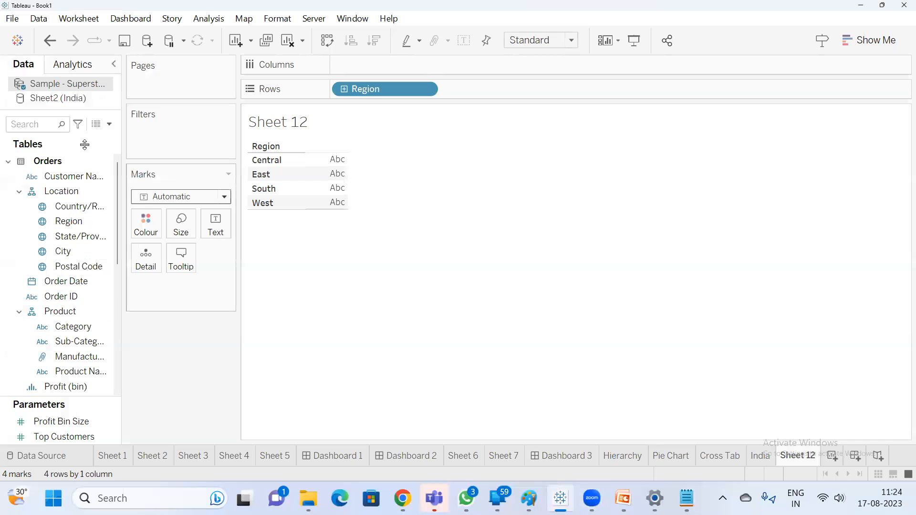
{"action": "left_click", "coordinate": [51, 99]}
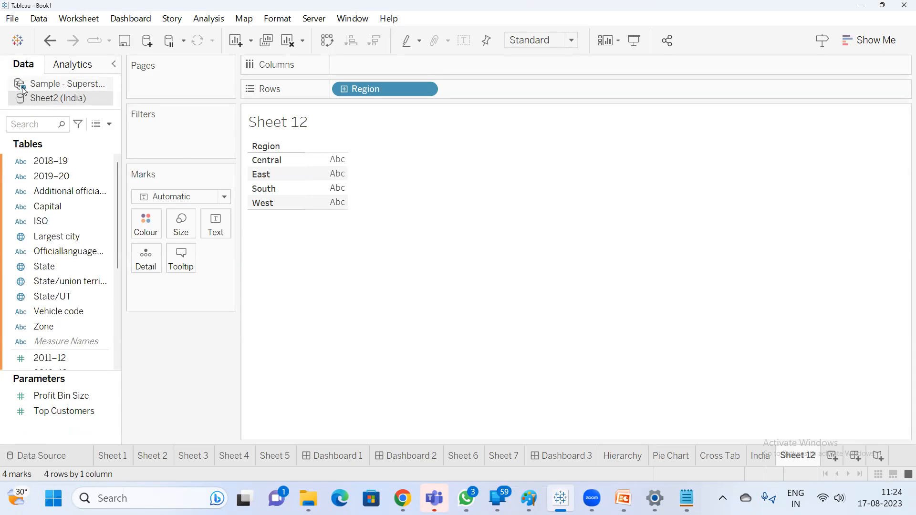
{"action": "right_click", "coordinate": [31, 102]}
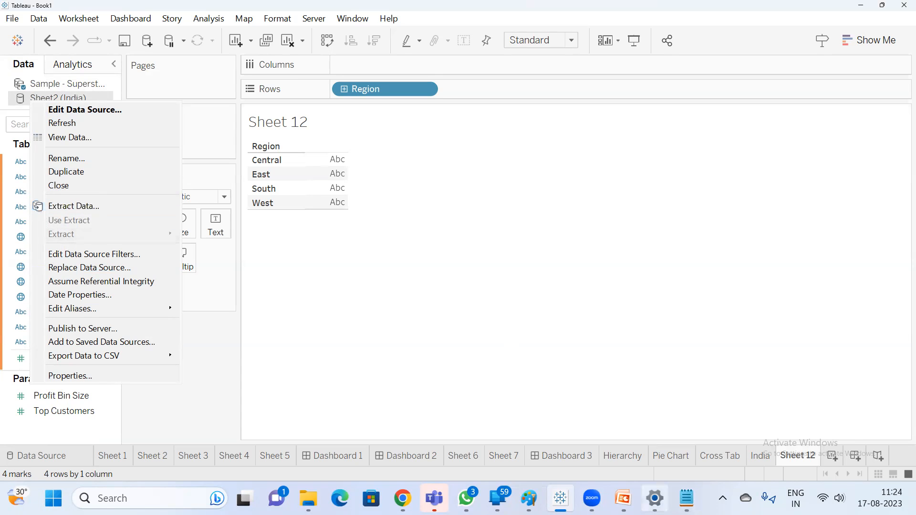
Step: Switch to Notepad and replace all of its text with the heading "extract and live connection"
{"action": "left_click", "coordinate": [664, 401]}
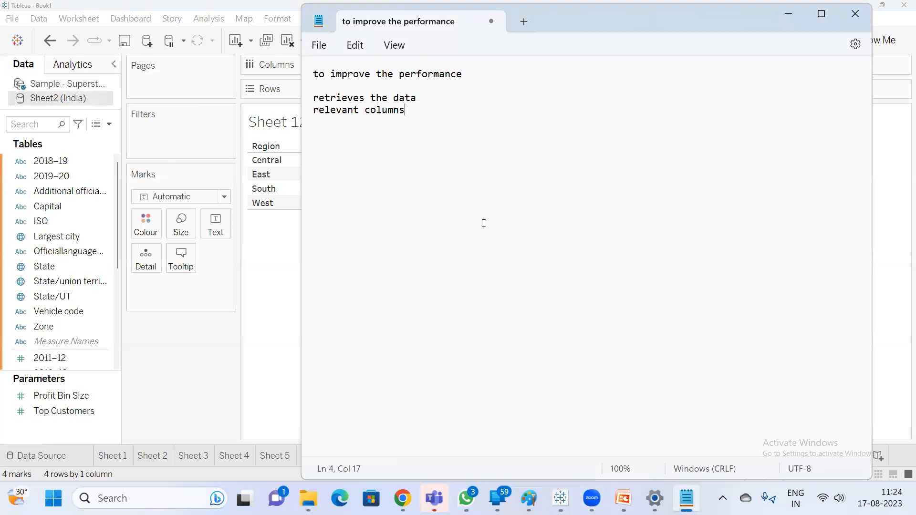
{"action": "key", "text": "ctrl+a"}
{"action": "type", "text": "ex"}
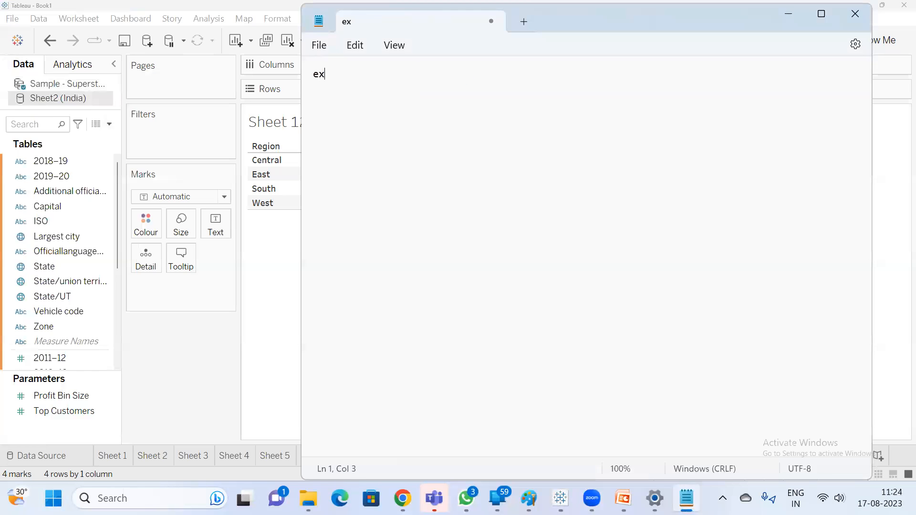
{"action": "type", "text": "tract and liv e connection"}
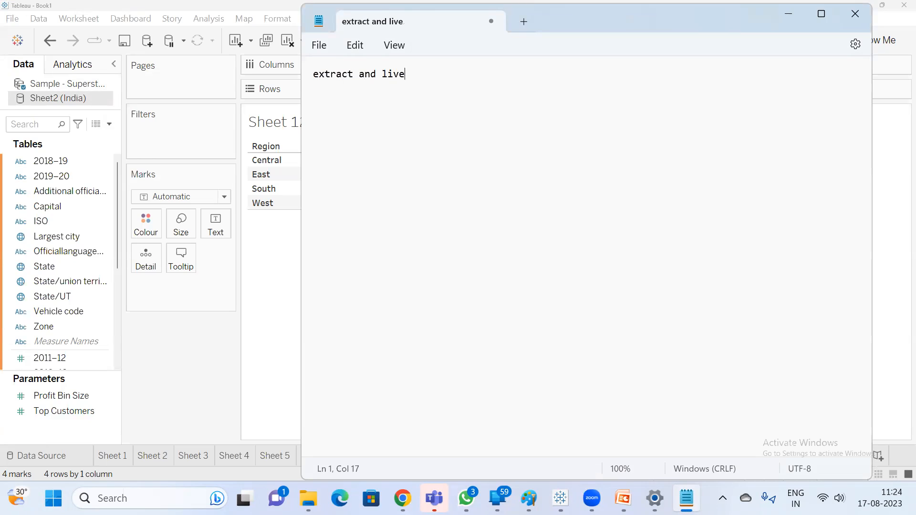
Step: Add the line "Live connection is slower compared to extract" below the heading, with a blank line between them
{"action": "key", "text": "Return"}
{"action": "key", "text": "Return"}
{"action": "type", "text": "Live connection"}
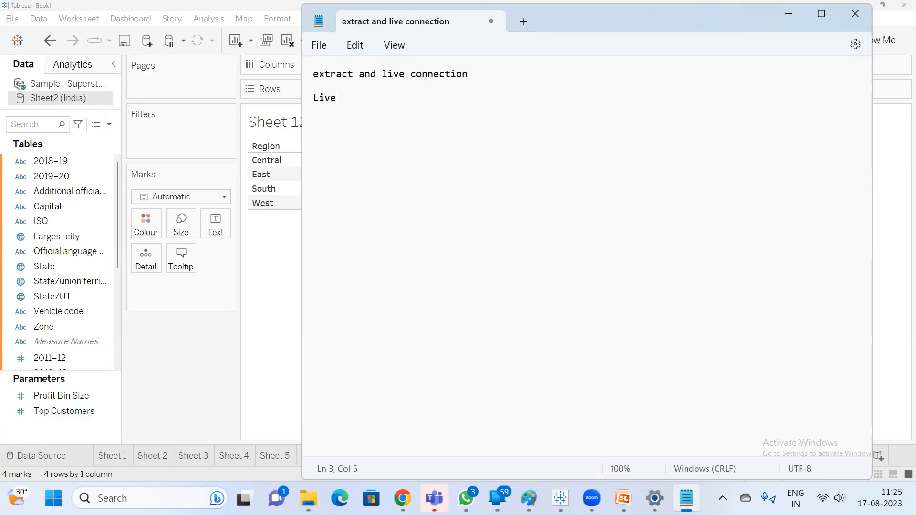
{"action": "type", "text": "ctoon"}
{"action": "key", "text": "BackSpace"}
{"action": "key", "text": "BackSpace"}
{"action": "key", "text": "BackSpace"}
{"action": "key", "text": "BackSpace"}
{"action": "type", "text": "ion is slower compared to extract"}
{"action": "key", "text": "Return"}
{"action": "key", "text": "Return"}
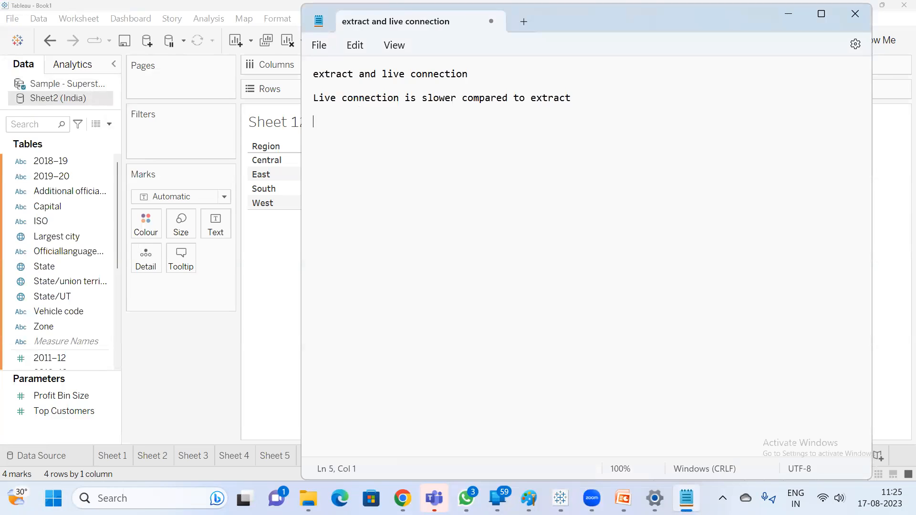
Step: Leave a few blank lines and add the note "million extract"
{"action": "key", "text": "Return"}
{"action": "key", "text": "Return"}
{"action": "key", "text": "Return"}
{"action": "type", "text": "million"}
{"action": "type", "text": "extract"}
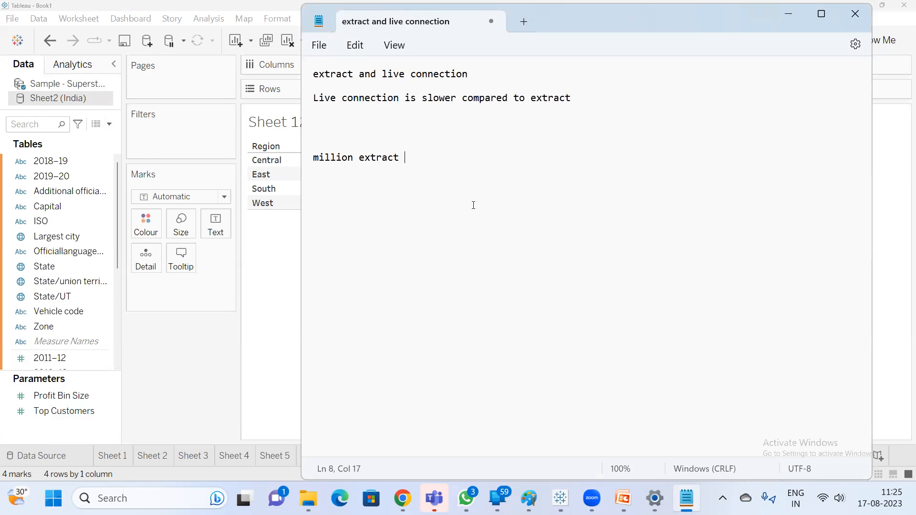
Step: Return to Tableau, add a State filter with all states selected to the India sheet, and show its filter control
{"action": "left_click", "coordinate": [207, 389]}
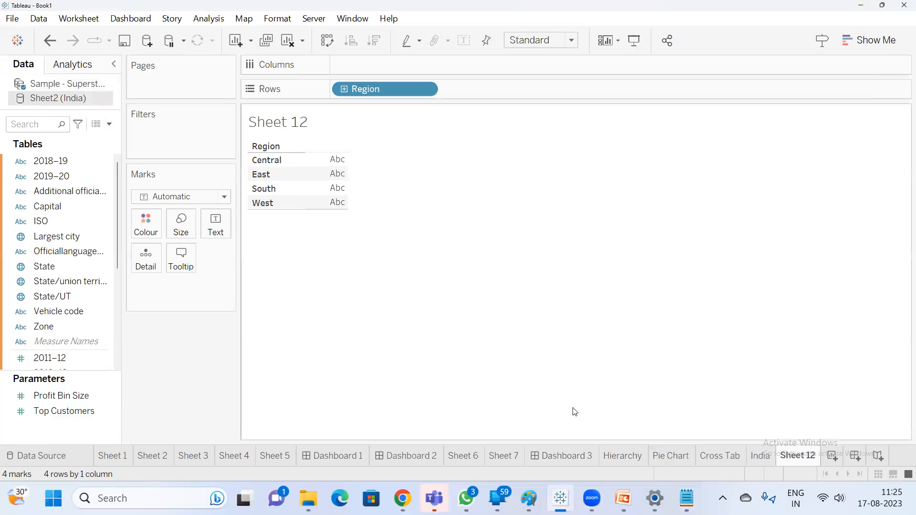
{"action": "left_click", "coordinate": [768, 456]}
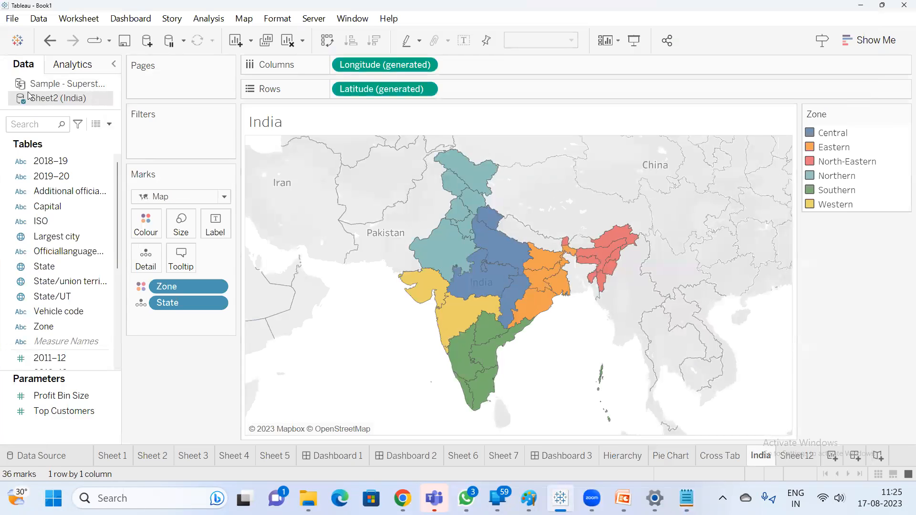
{"action": "left_click", "coordinate": [33, 124]}
{"action": "type", "text": "sta"}
{"action": "mouse_move", "coordinate": [61, 161]}
{"action": "left_mouse_down"}
{"action": "mouse_move", "coordinate": [205, 138]}
{"action": "mouse_move", "coordinate": [156, 125]}
{"action": "mouse_move", "coordinate": [159, 141]}
{"action": "mouse_move", "coordinate": [161, 131]}
{"action": "left_mouse_up"}
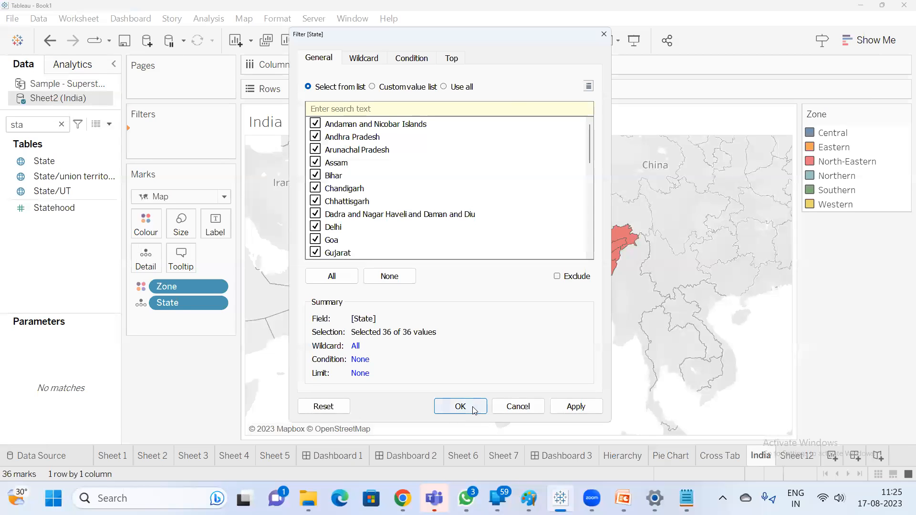
{"action": "left_click", "coordinate": [460, 406]}
{"action": "right_click", "coordinate": [177, 136]}
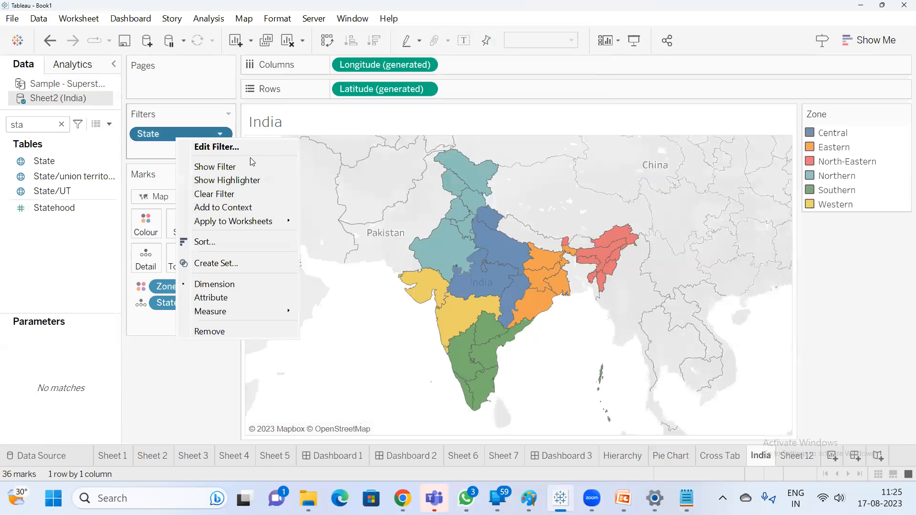
{"action": "left_click", "coordinate": [236, 166]}
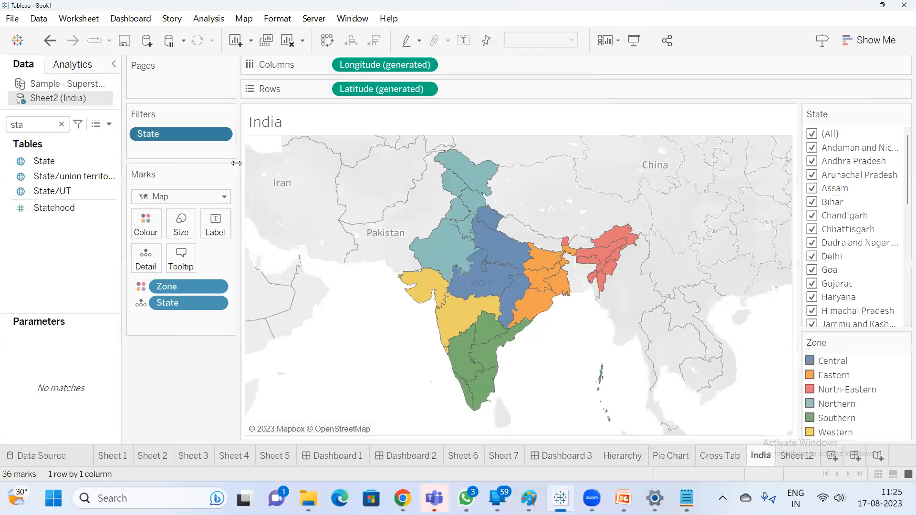
Step: Clear all states in the India sheet's State filter and select only Andhra Pradesh, Arunachal Pradesh, Assam and Gujarat
{"action": "left_click", "coordinate": [812, 134]}
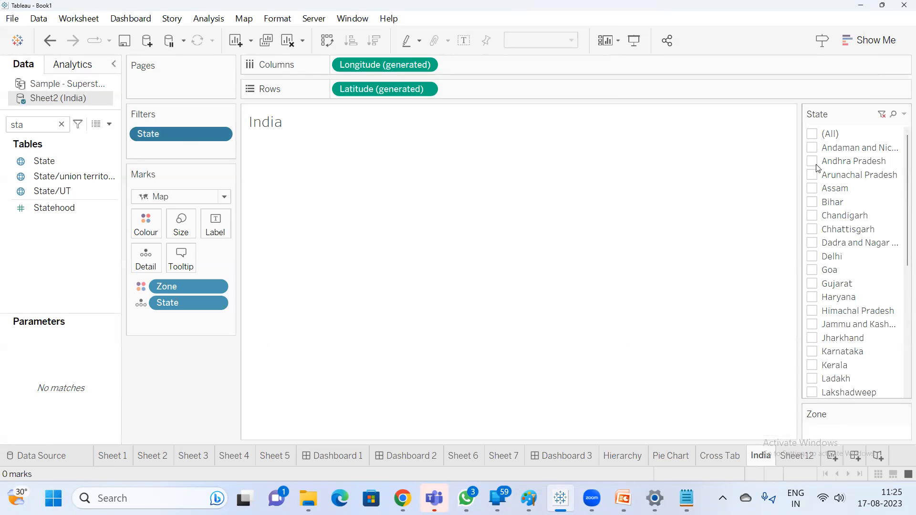
{"action": "left_click", "coordinate": [811, 161]}
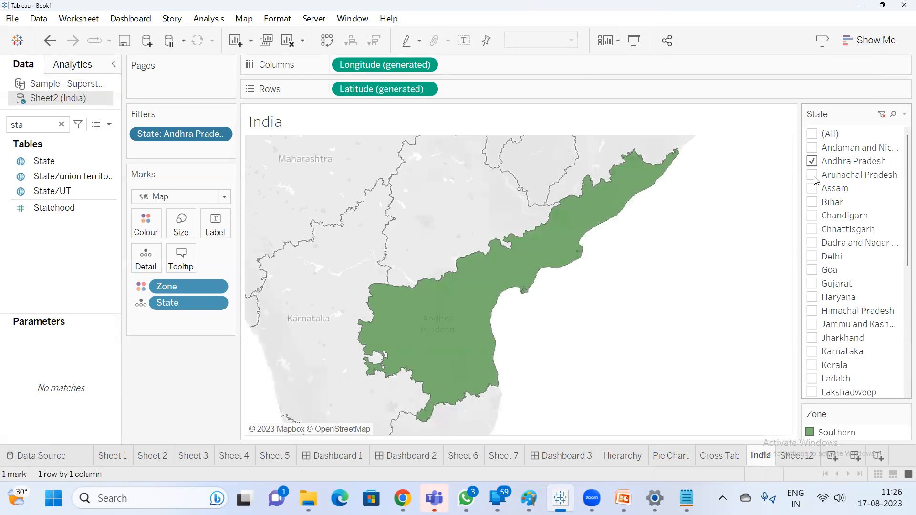
{"action": "left_click", "coordinate": [812, 175]}
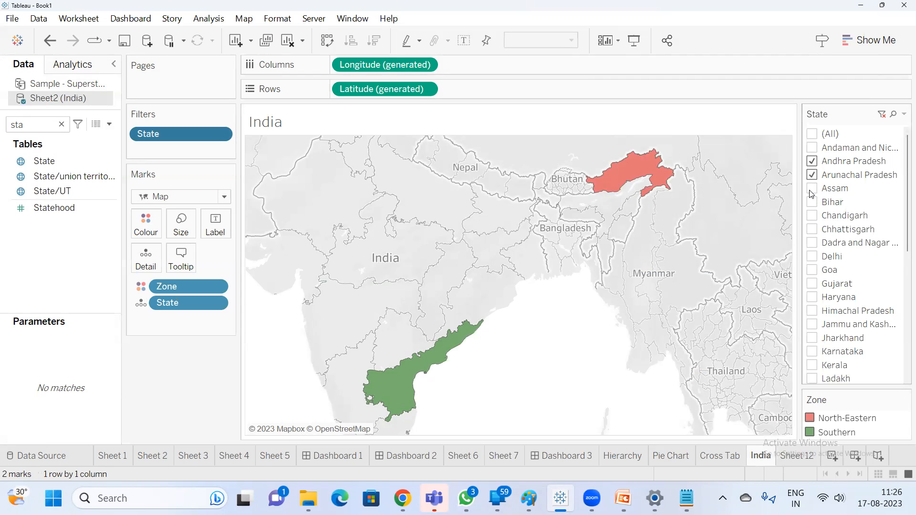
{"action": "left_click", "coordinate": [812, 189]}
{"action": "mouse_move", "coordinate": [608, 206]}
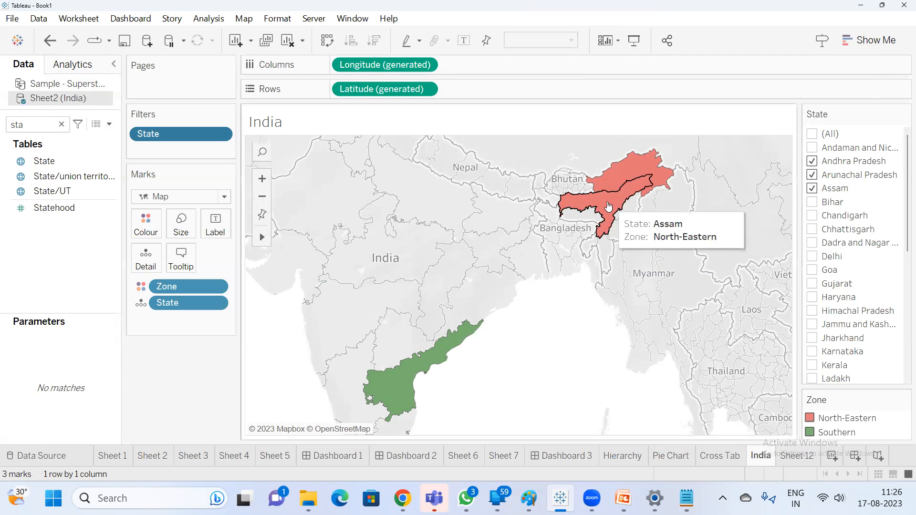
{"action": "left_click", "coordinate": [815, 286]}
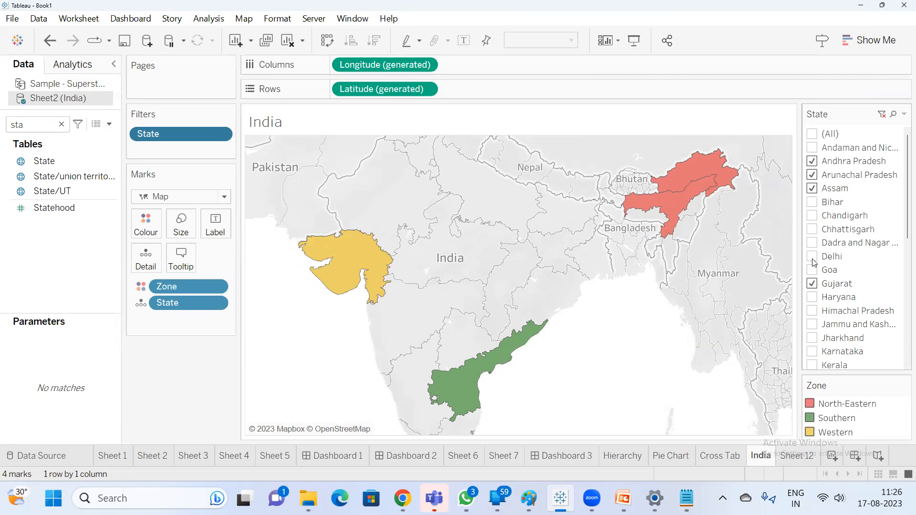
Step: Switch to Notepad and add the line "it should not take more than 5 sec" below "million extract"
{"action": "left_click", "coordinate": [686, 498]}
{"action": "key", "text": "Return"}
{"action": "key", "text": "Return"}
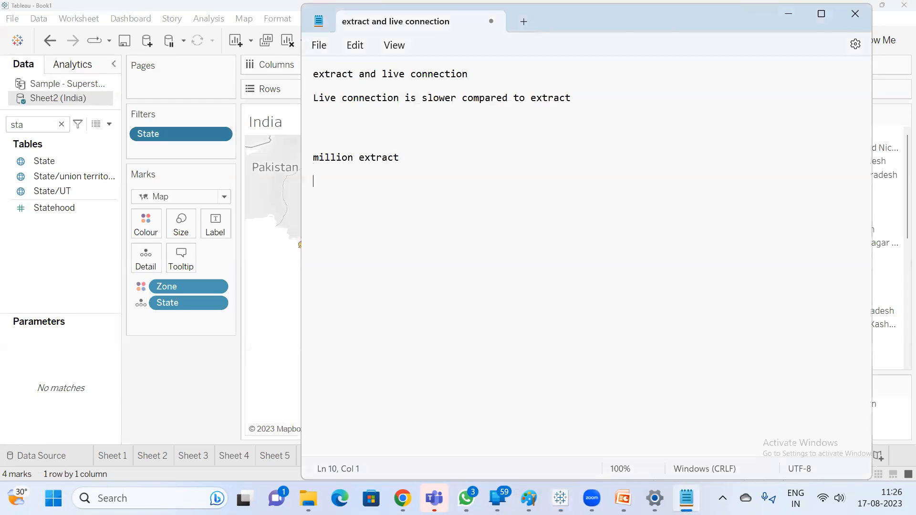
{"action": "type", "text": "more than"}
{"action": "key", "text": "BackSpace"}
{"action": "key", "text": "BackSpace"}
{"action": "key", "text": "BackSpace"}
{"action": "key", "text": "BackSpace"}
{"action": "key", "text": "BackSpace"}
{"action": "key", "text": "BackSpace"}
{"action": "key", "text": "BackSpace"}
{"action": "key", "text": "BackSpace"}
{"action": "key", "text": "BackSpace"}
{"action": "type", "text": "it should not take more"}
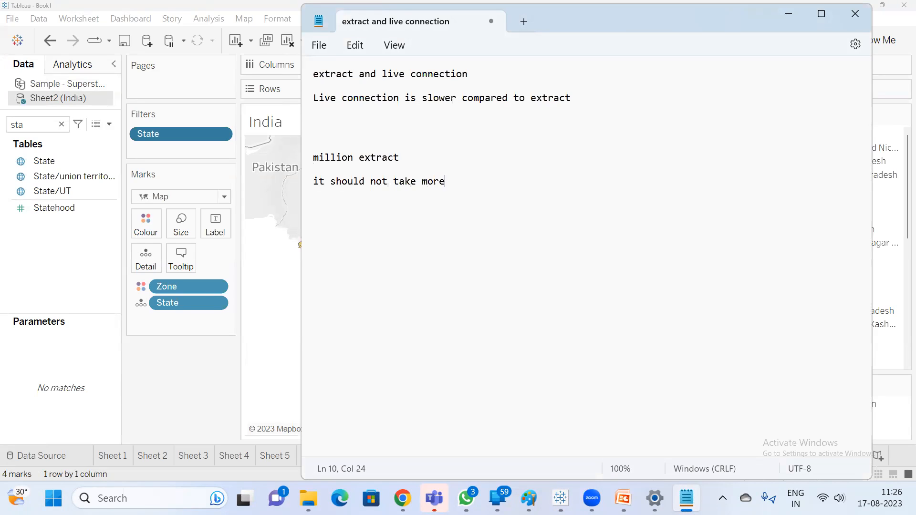
{"action": "type", "text": " than 5 sec"}
Step: Return to Tableau, view the underlying data of the Sheet2 (India) source, and close the data window
{"action": "left_click", "coordinate": [203, 376]}
{"action": "left_click", "coordinate": [95, 125]}
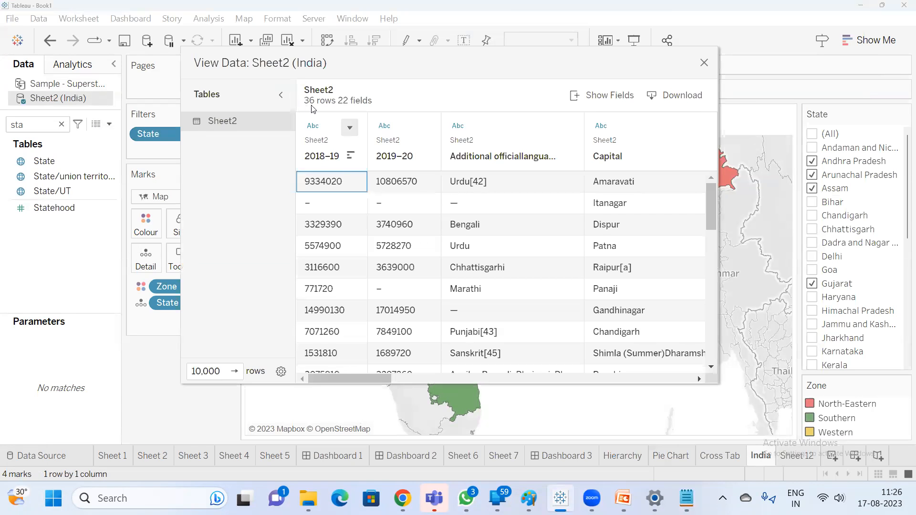
{"action": "left_click_drag", "start_coordinate": [313, 69], "coordinate": [226, 148]}
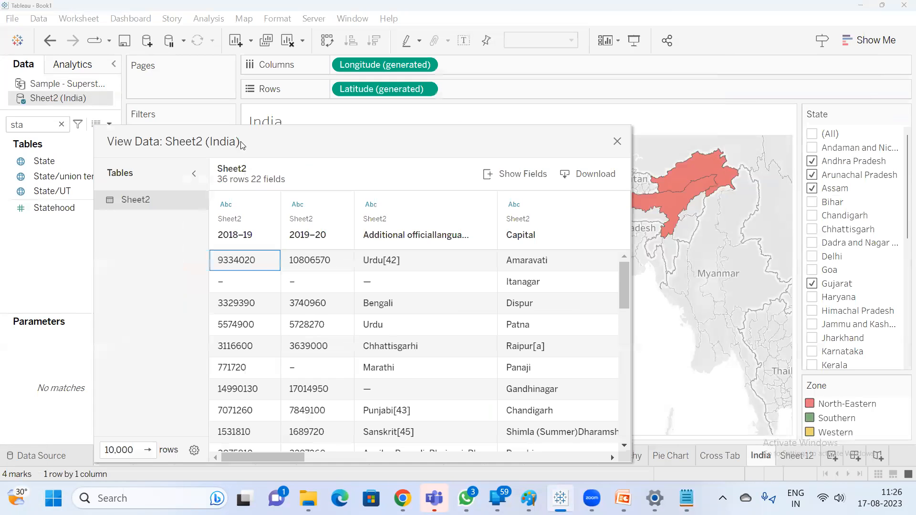
{"action": "left_click", "coordinate": [617, 142]}
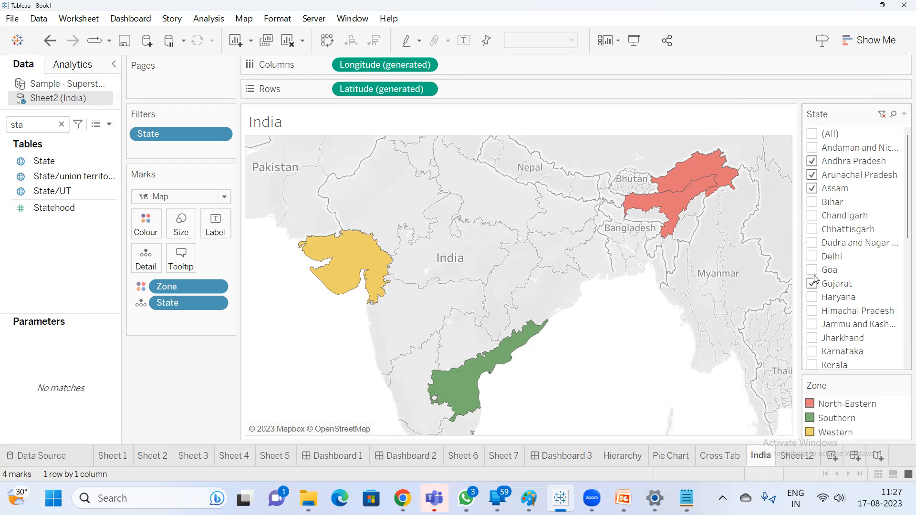
Step: Add Himachal Pradesh and Chhattisgarh to the State filter selection, checking the notes in Notepad in between
{"action": "left_click", "coordinate": [812, 311]}
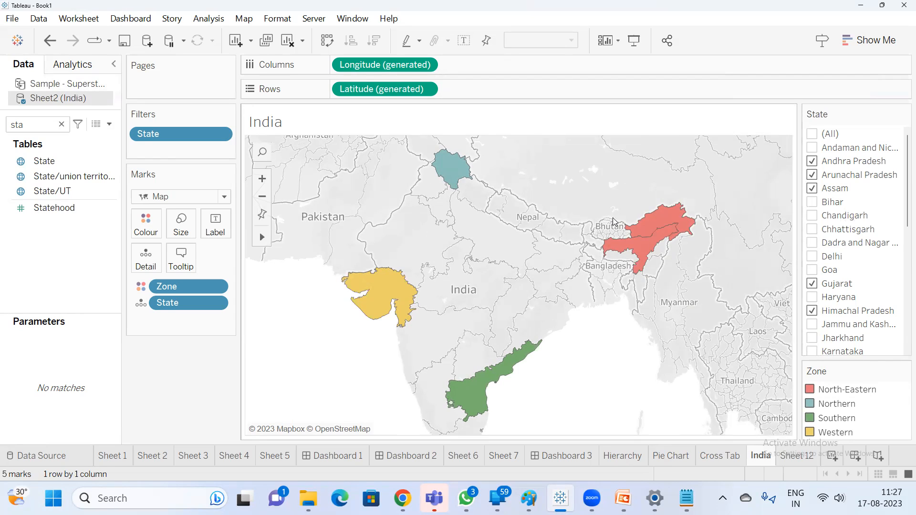
{"action": "left_click", "coordinate": [686, 498]}
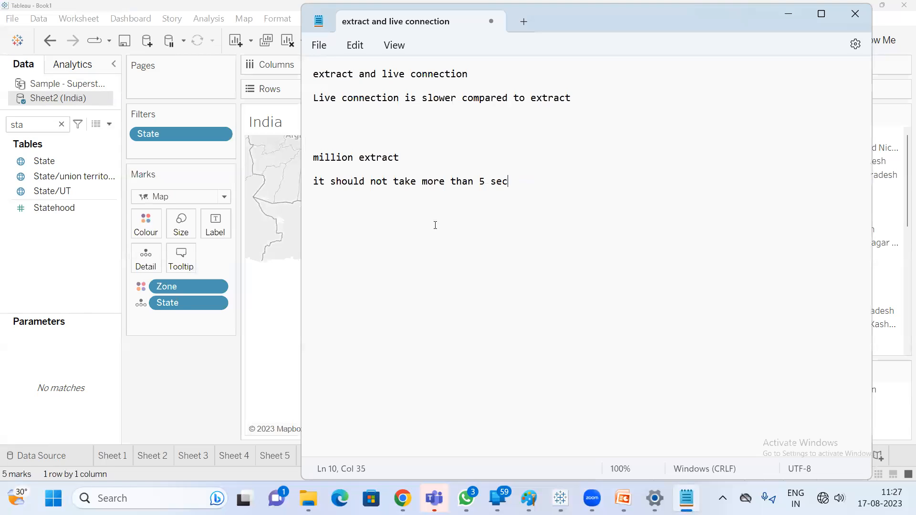
{"action": "left_click", "coordinate": [211, 384]}
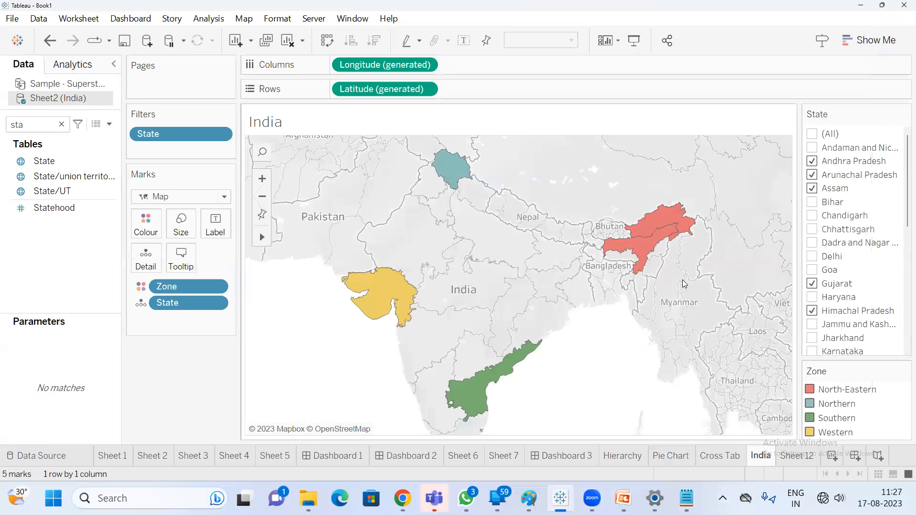
{"action": "mouse_move", "coordinate": [686, 498]}
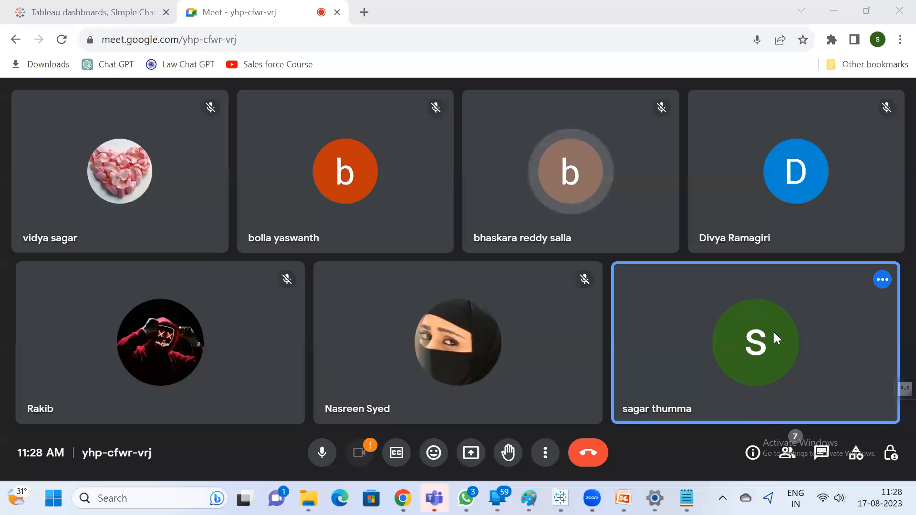
{"action": "left_click", "coordinate": [686, 498]}
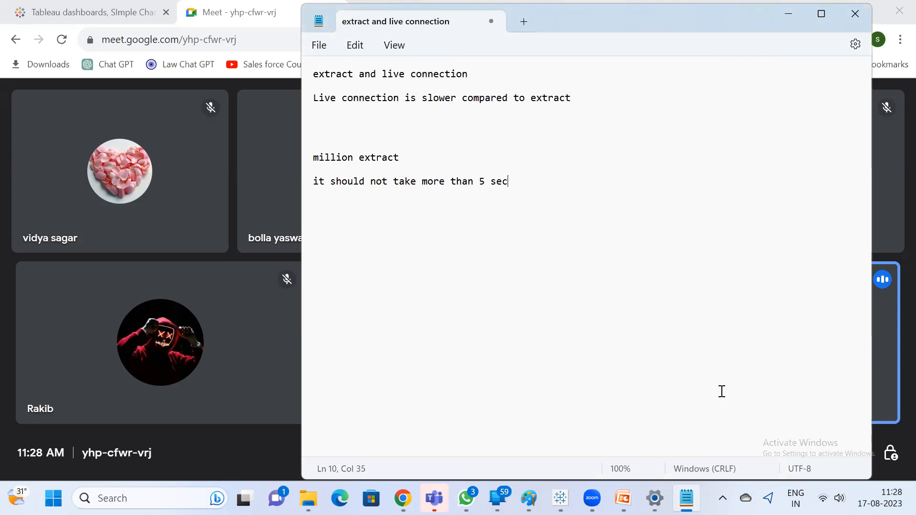
{"action": "left_click", "coordinate": [560, 498]}
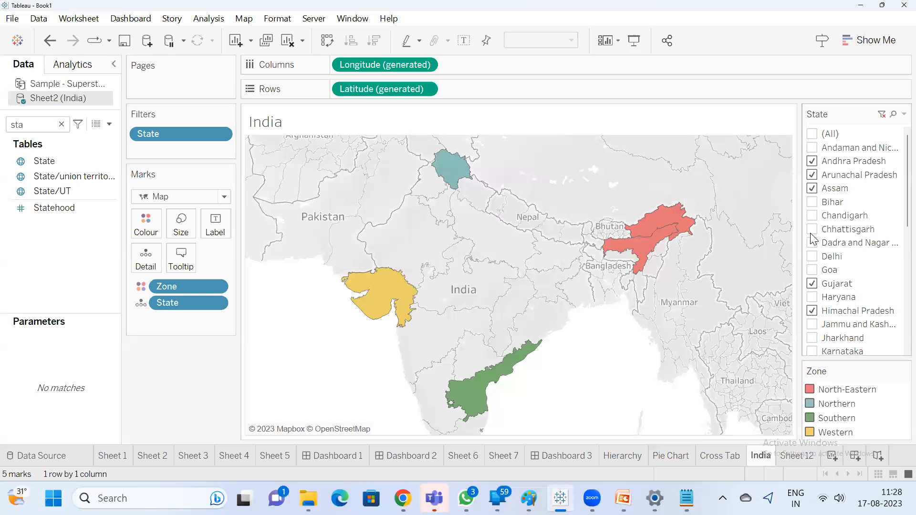
{"action": "left_click", "coordinate": [813, 230]}
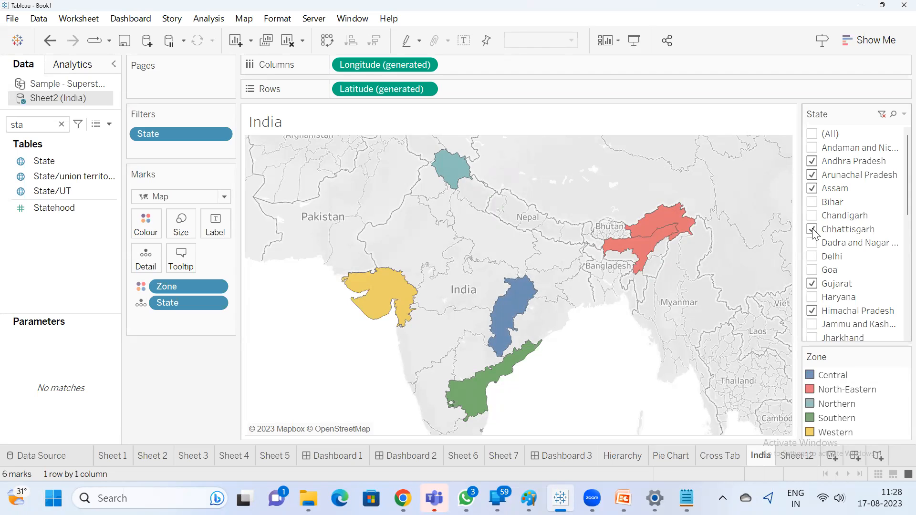
Step: Review Dashboard 1 with its Sheet 5 and Sheet 6 maps, followed by Dashboard 2 and Dashboard 3
{"action": "left_click", "coordinate": [332, 456]}
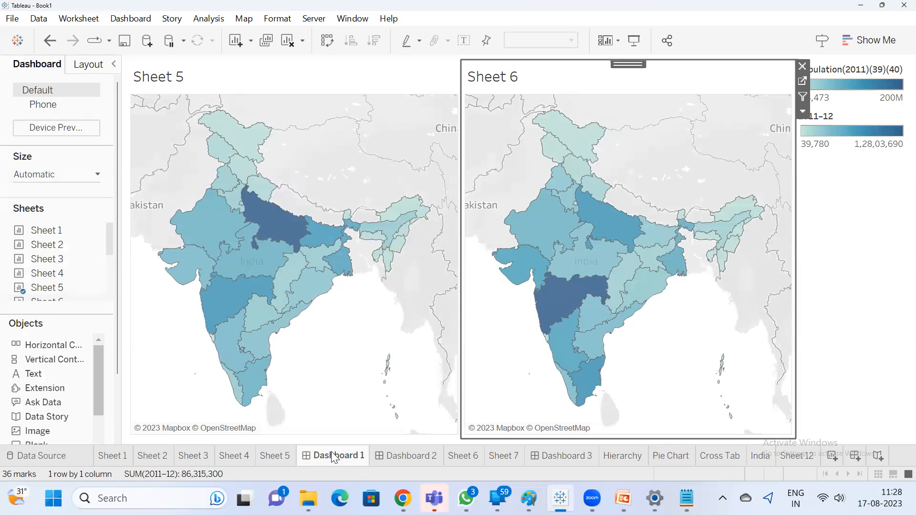
{"action": "mouse_move", "coordinate": [334, 458]}
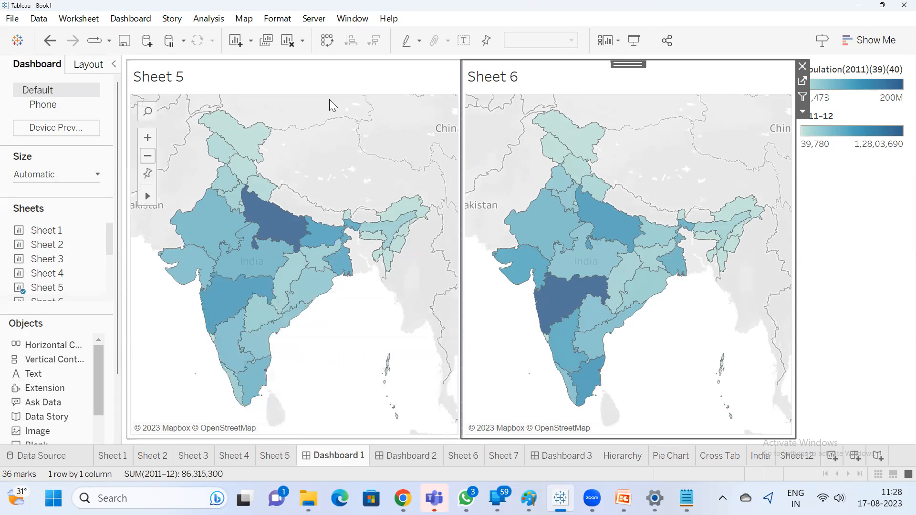
{"action": "left_click", "coordinate": [228, 83]}
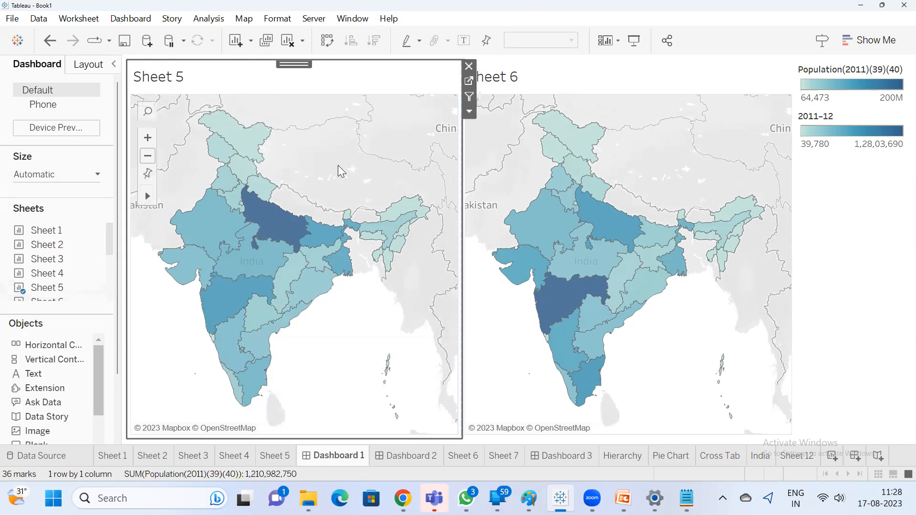
{"action": "left_click", "coordinate": [577, 98]}
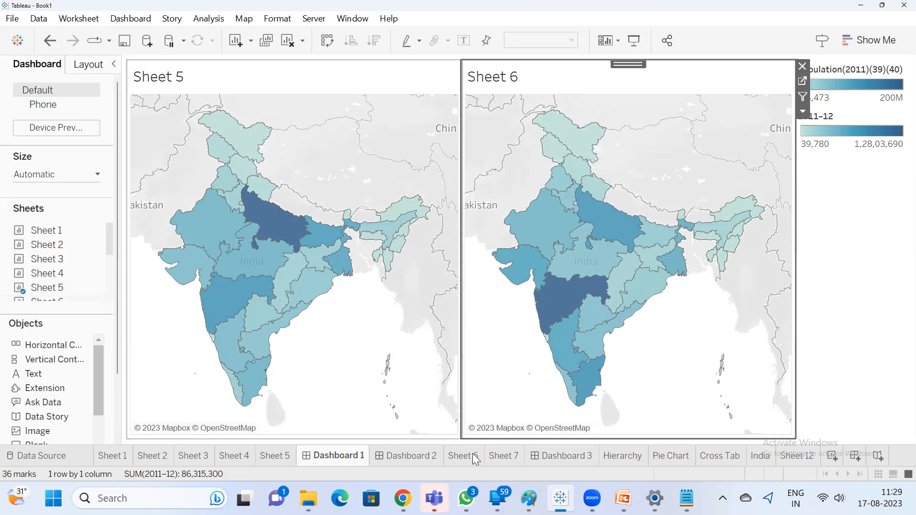
{"action": "left_click", "coordinate": [416, 462]}
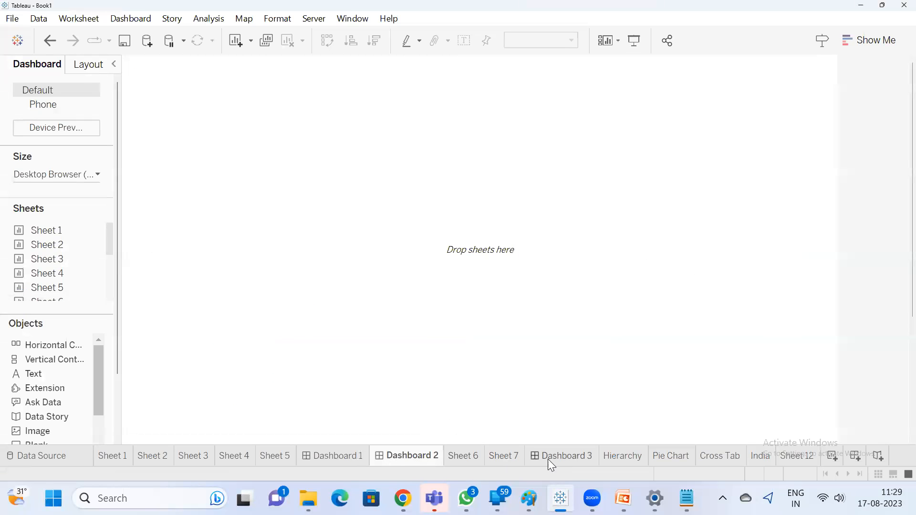
{"action": "left_click", "coordinate": [566, 457]}
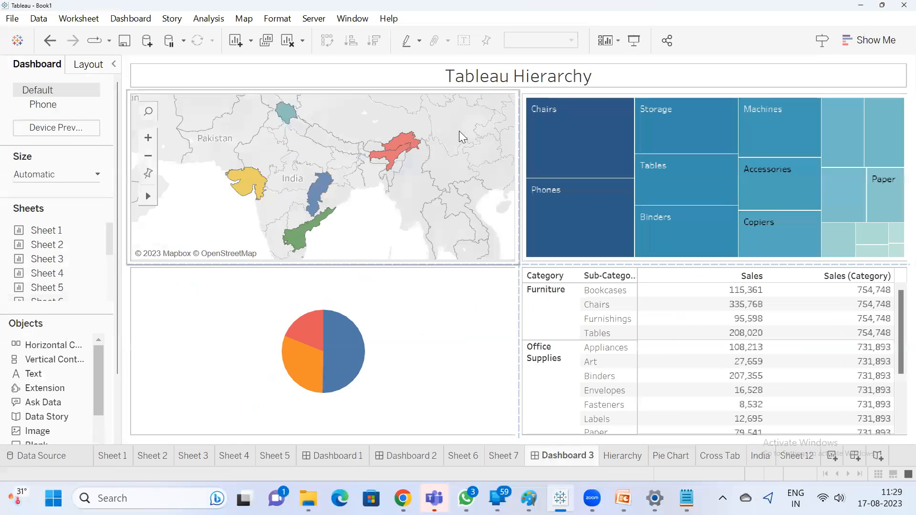
Step: Switch to the Google Meet call in Chrome and start presenting the entire screen
{"action": "left_click", "coordinate": [403, 498]}
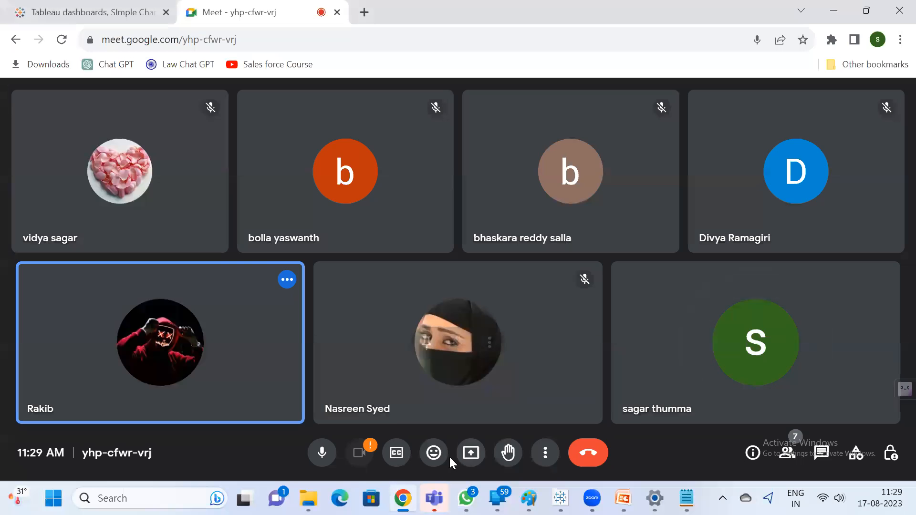
{"action": "left_click", "coordinate": [465, 454]}
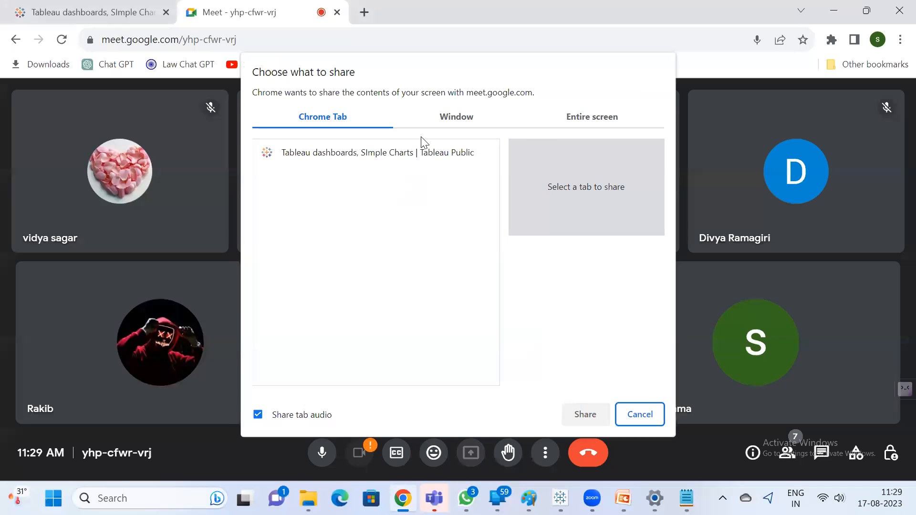
{"action": "left_click", "coordinate": [555, 123]}
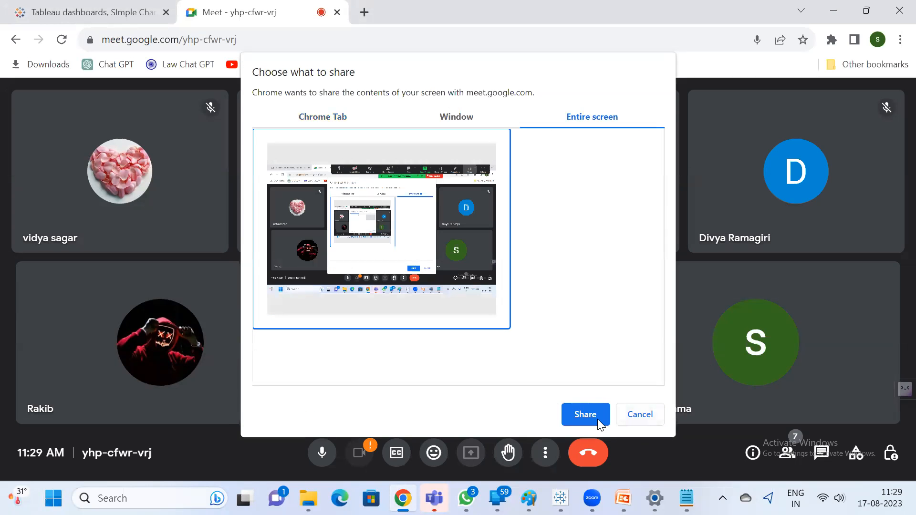
{"action": "left_click", "coordinate": [597, 417]}
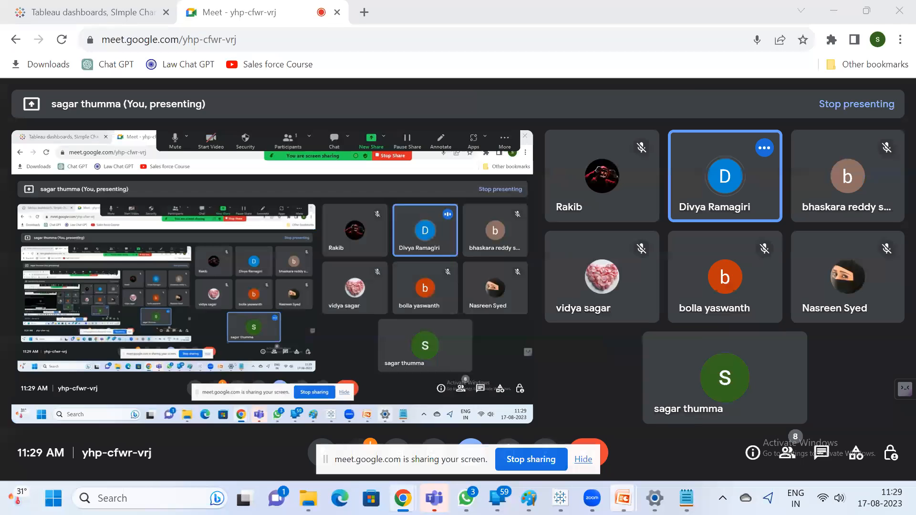
Step: Glance at the Notepad notes, return to Dashboard 3 in Tableau, and hide the screen-sharing notice
{"action": "left_click", "coordinate": [686, 500]}
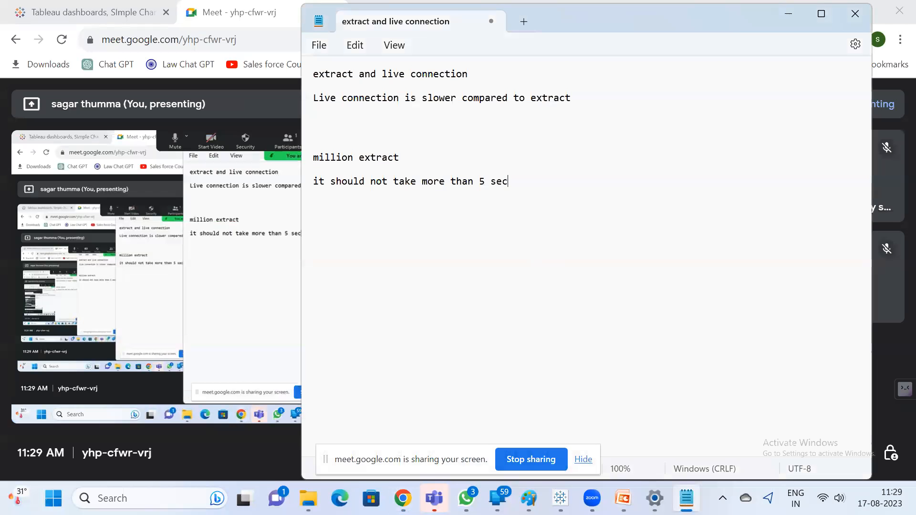
{"action": "left_click", "coordinate": [561, 498]}
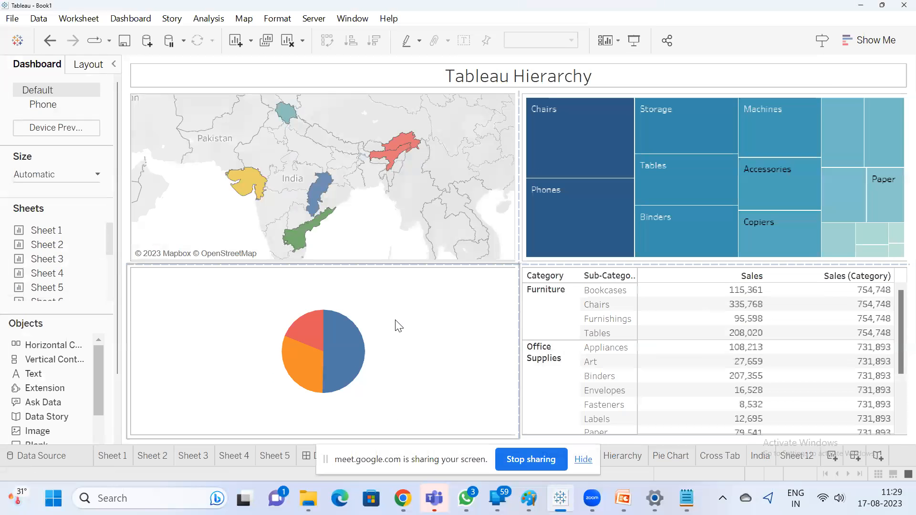
{"action": "left_click", "coordinate": [582, 459]}
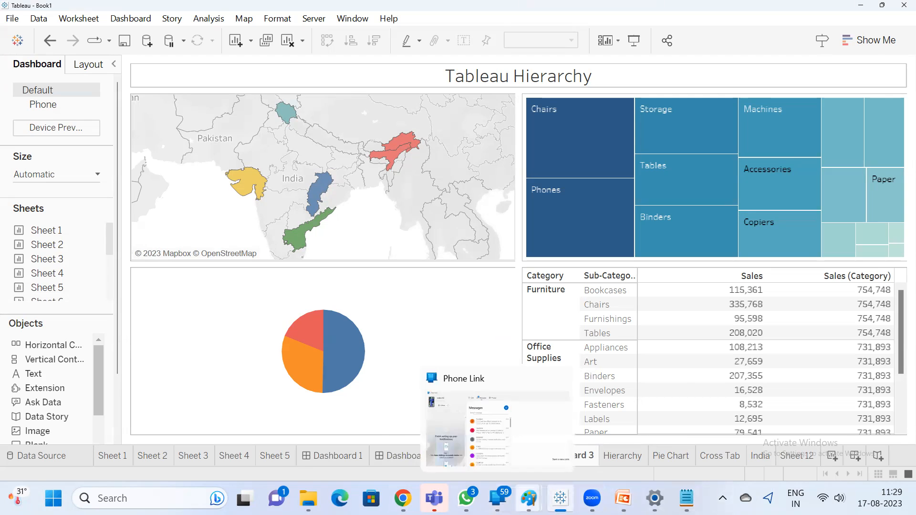
Step: View the slide on ways to improve Tableau performance in WhatsApp, switching between it and Dashboard 3 in Tableau
{"action": "mouse_move", "coordinate": [497, 498]}
{"action": "left_click", "coordinate": [466, 498]}
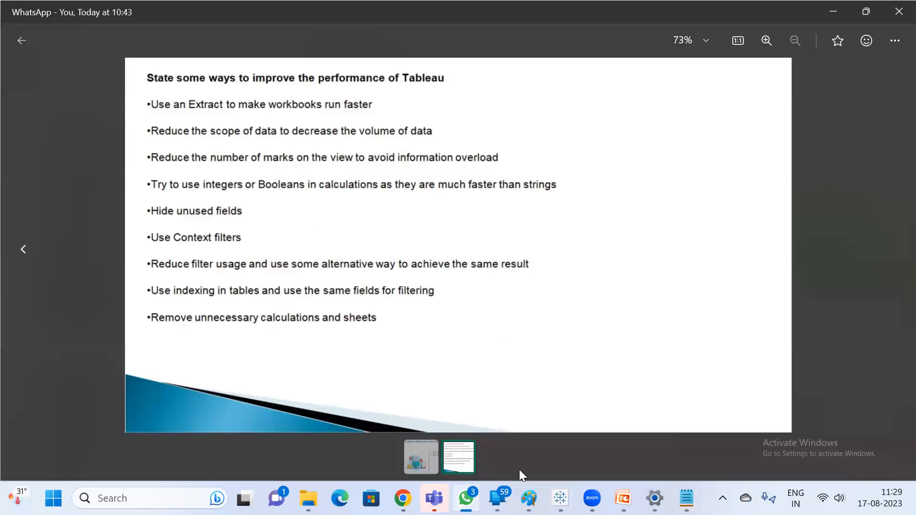
{"action": "mouse_move", "coordinate": [561, 498]}
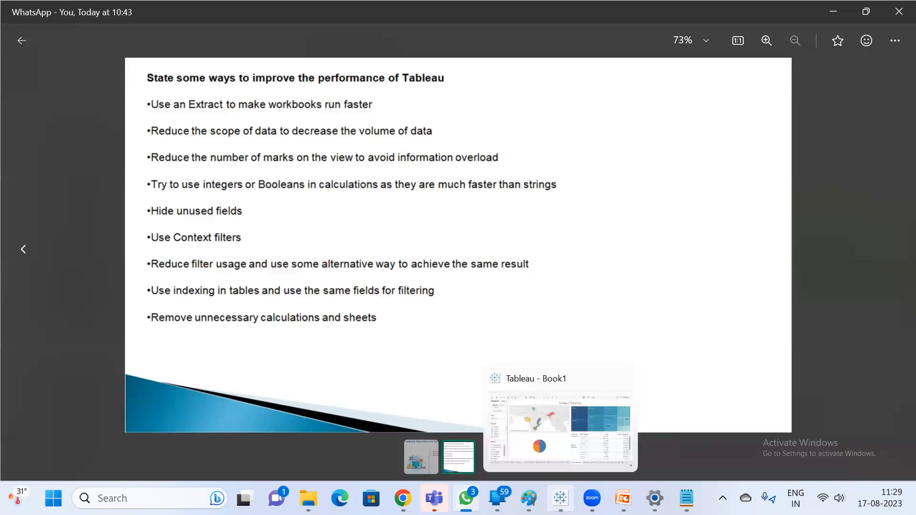
{"action": "left_click", "coordinate": [561, 420]}
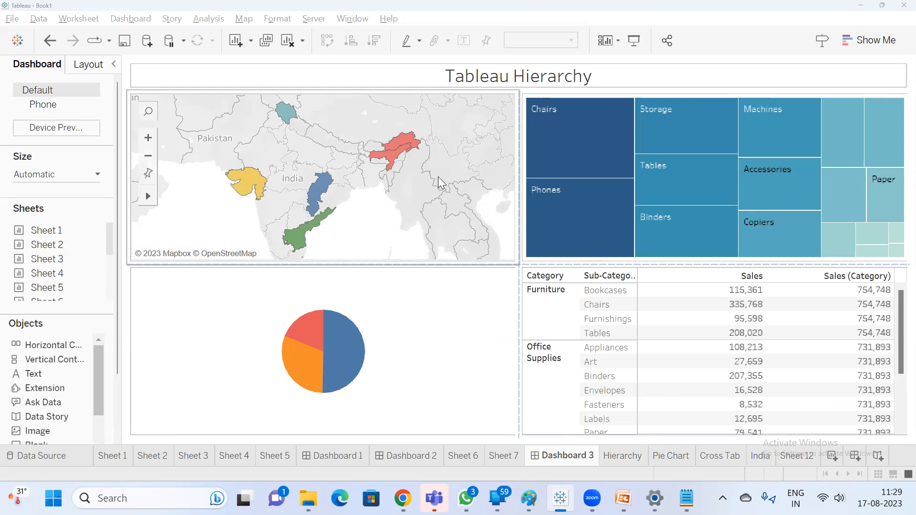
{"action": "key", "text": "alt+Tab"}
{"action": "key", "text": "alt+Tab"}
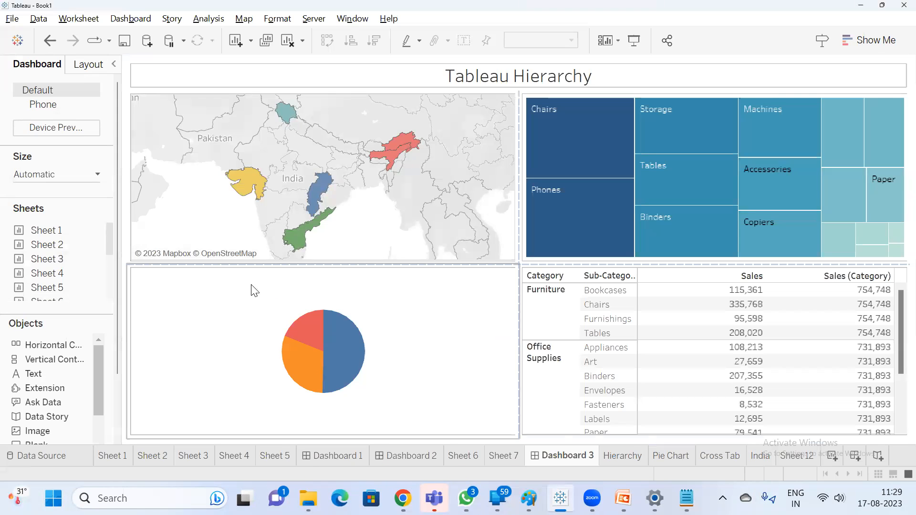
{"action": "key", "text": "alt+Tab"}
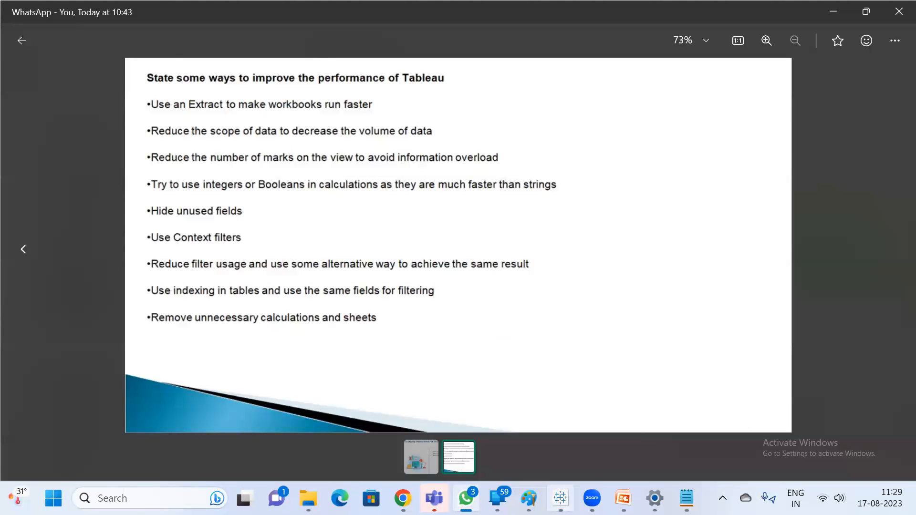
Step: Return to Tableau, add a new worksheet, and place the State field from Sheet2 (India) on Rows
{"action": "mouse_move", "coordinate": [560, 498]}
{"action": "left_click", "coordinate": [561, 429]}
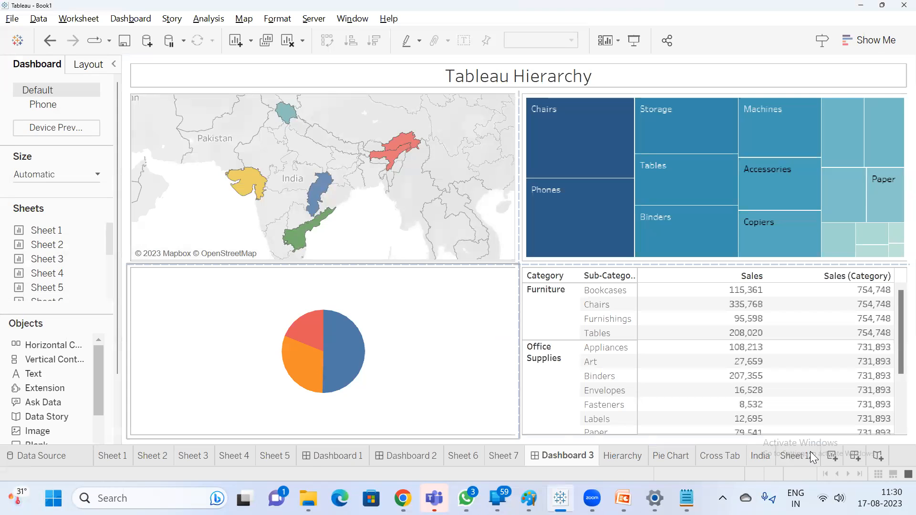
{"action": "left_click", "coordinate": [833, 456]}
{"action": "left_click_drag", "start_coordinate": [52, 153], "coordinate": [335, 88]}
{"action": "double_click", "coordinate": [28, 119]}
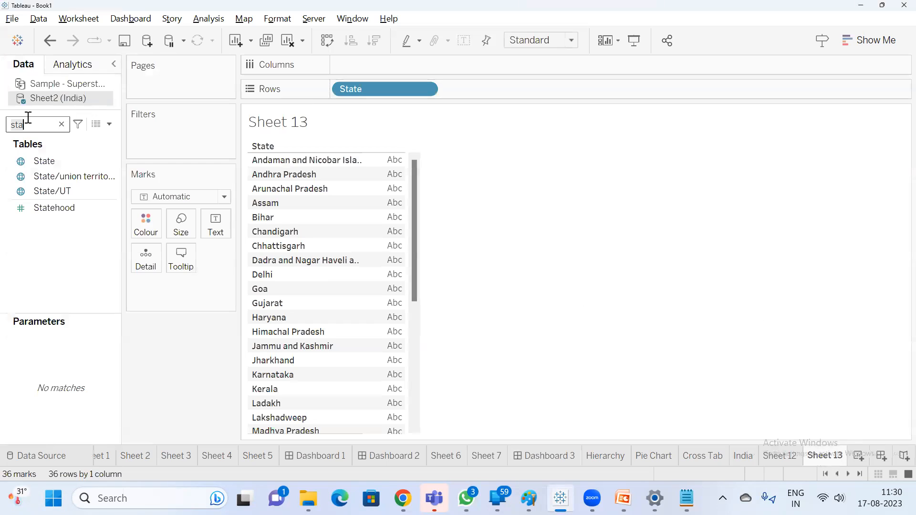
{"action": "type", "text": "sa"}
Step: Find the Population(2011) measure, add it as text for each state, and look through the whole table
{"action": "left_click", "coordinate": [61, 125]}
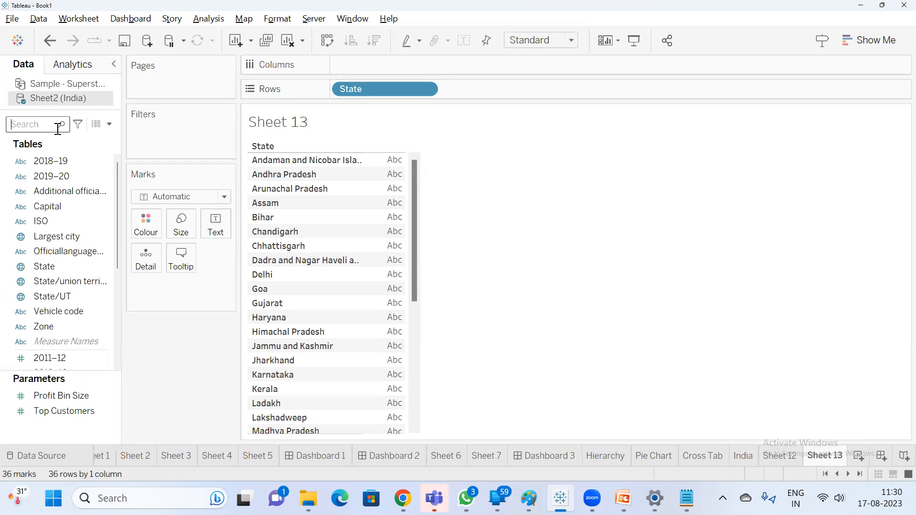
{"action": "type", "text": "po"}
{"action": "left_click", "coordinate": [72, 174]}
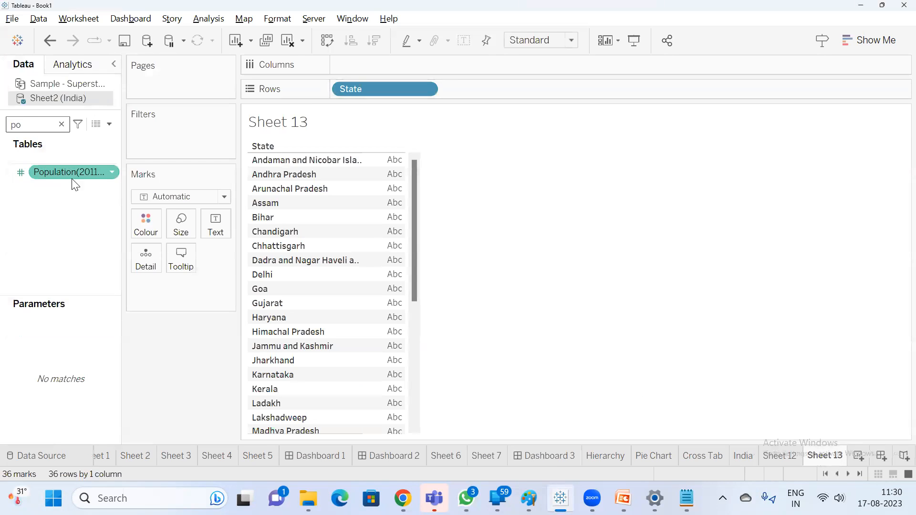
{"action": "double_click", "coordinate": [72, 173]}
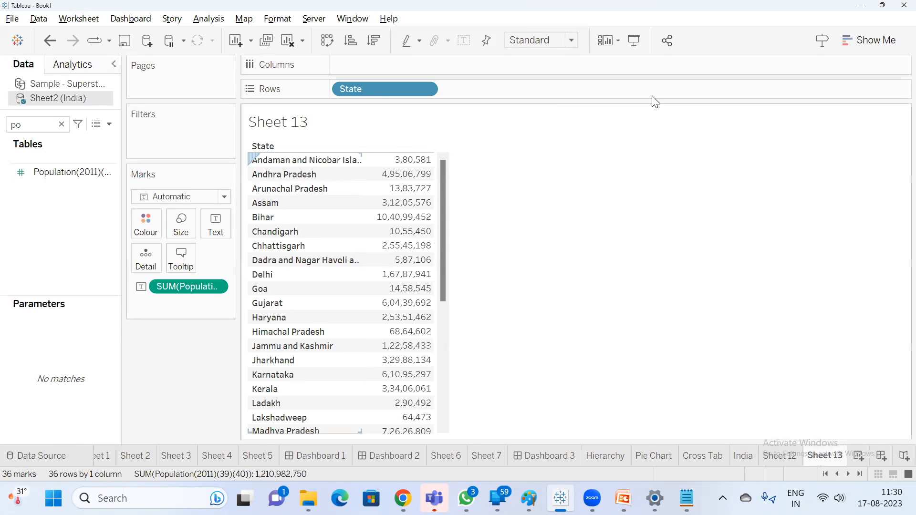
{"action": "left_click_drag", "start_coordinate": [441, 182], "coordinate": [453, 436]}
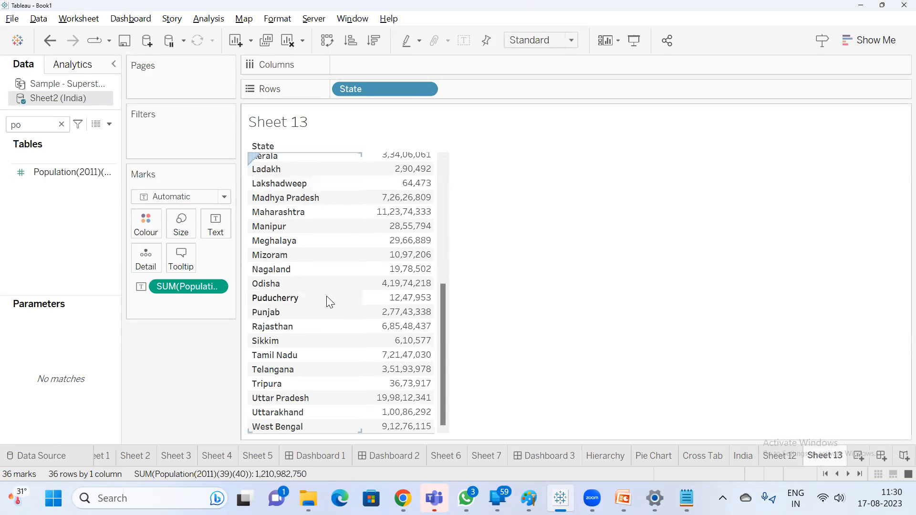
{"action": "scroll", "coordinate": [311, 309], "scroll_direction": "up", "scroll_amount": 6}
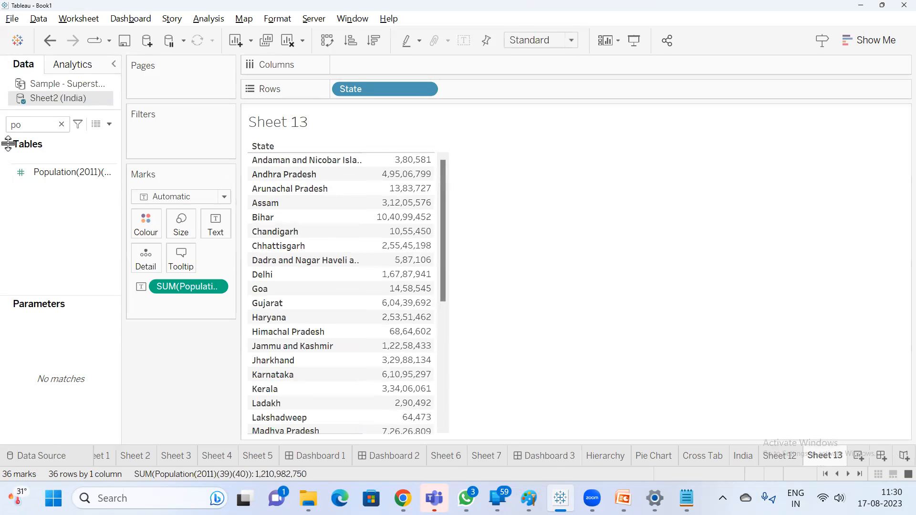
Step: Add another worksheet and place Category from the Sample - Superstore data source on Rows
{"action": "left_click", "coordinate": [864, 459]}
{"action": "left_click", "coordinate": [69, 83]}
{"action": "double_click", "coordinate": [49, 123]}
{"action": "type", "text": "ca"}
{"action": "double_click", "coordinate": [87, 209]}
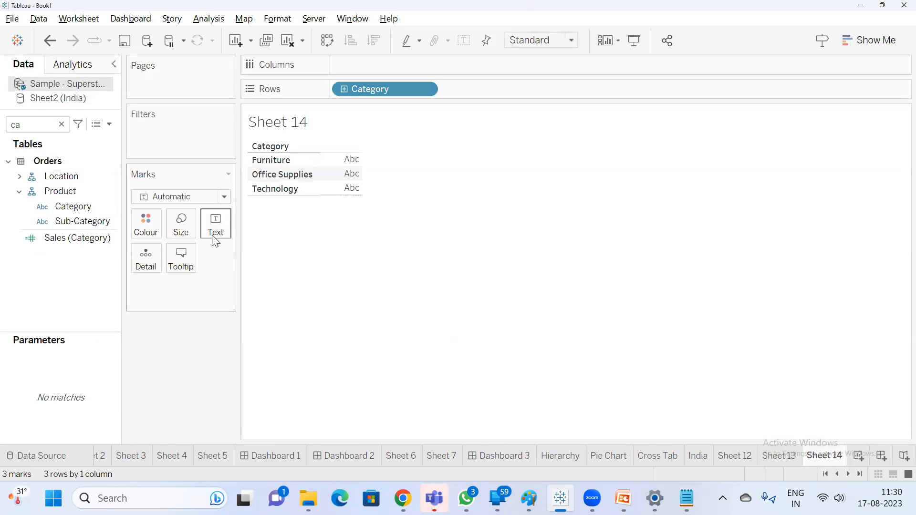
Step: Find the Sales measure and show it as text for each category
{"action": "left_click", "coordinate": [292, 161]}
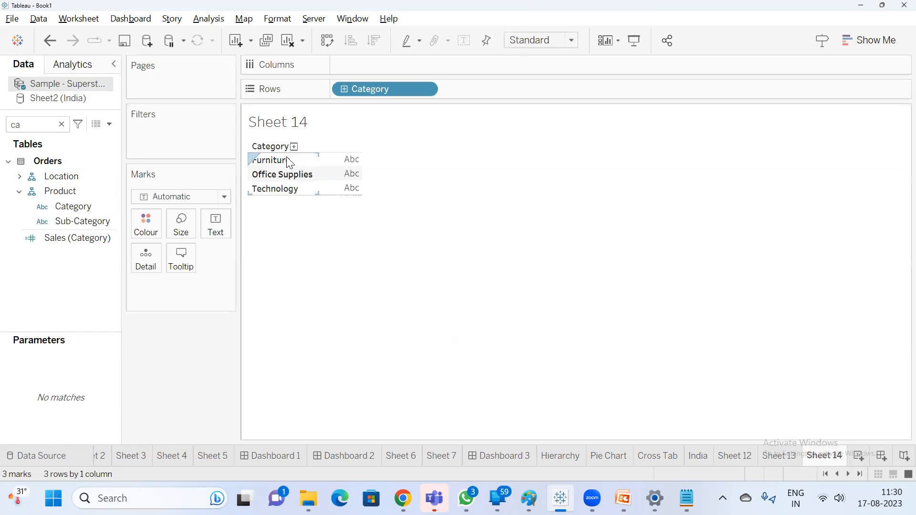
{"action": "key", "text": "BackSpace"}
{"action": "key", "text": "BackSpace"}
{"action": "type", "text": "sa"}
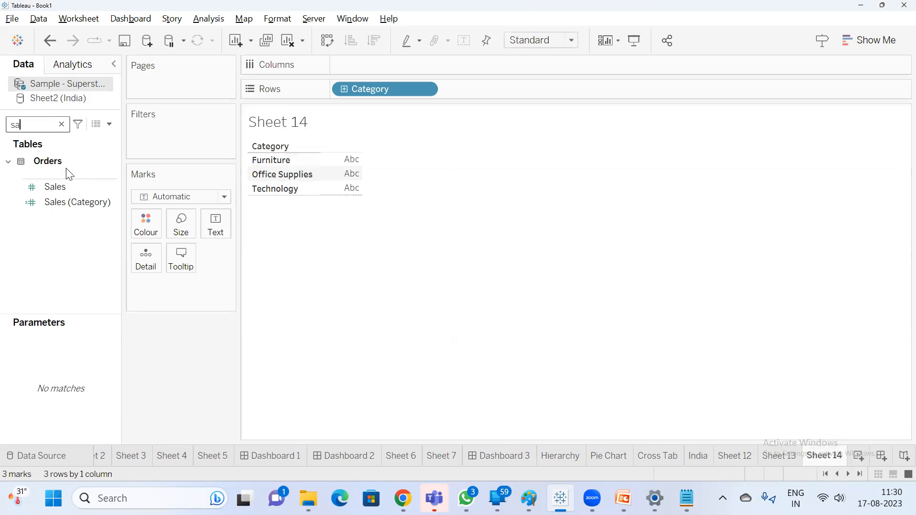
{"action": "left_click_drag", "start_coordinate": [72, 183], "coordinate": [289, 164]}
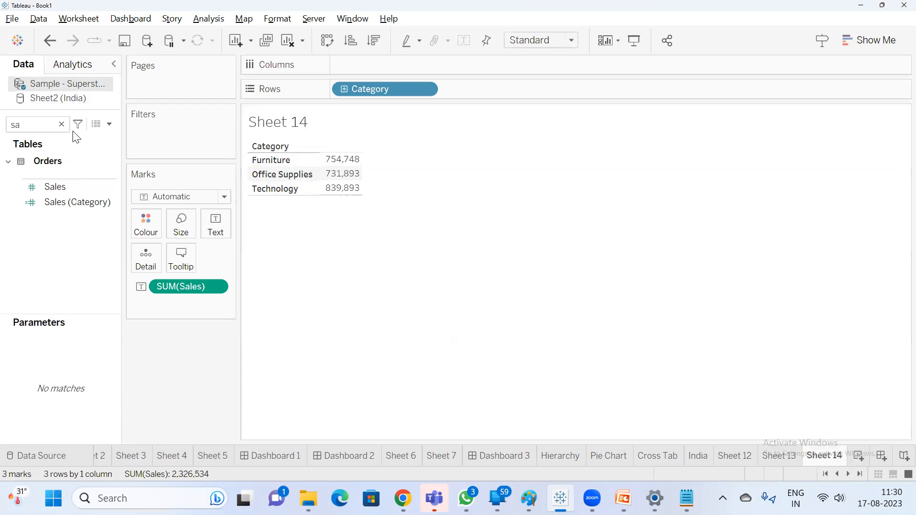
Step: Add City as detail to the category table's marks, and remove the City, State/Province and Country/Region fields again
{"action": "left_click", "coordinate": [61, 124]}
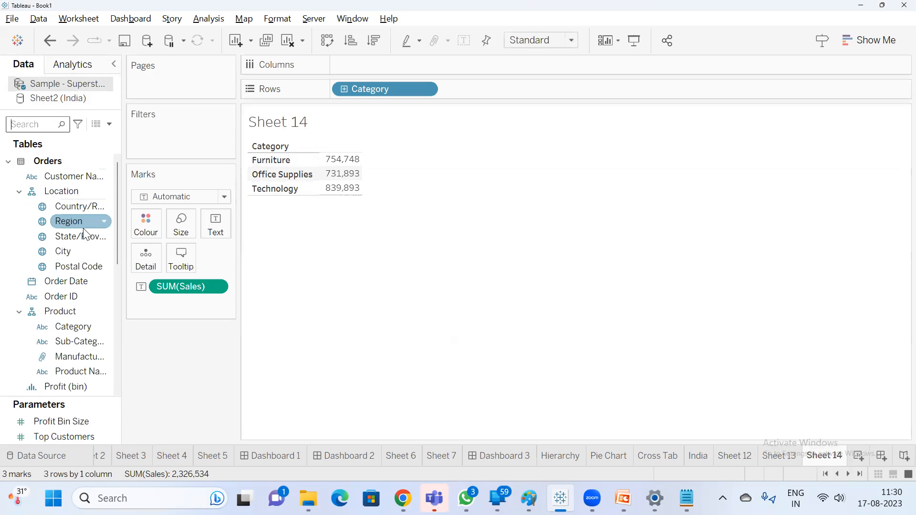
{"action": "left_click_drag", "start_coordinate": [66, 252], "coordinate": [138, 255]}
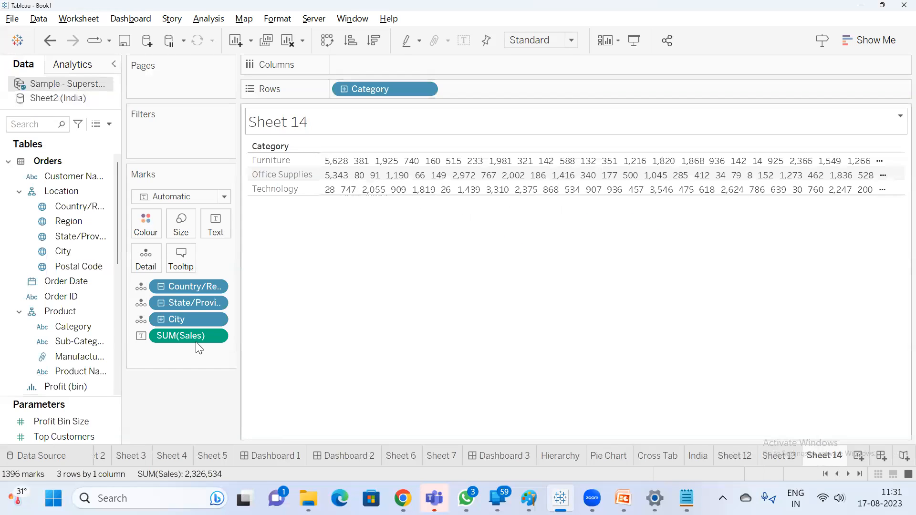
{"action": "left_click_drag", "start_coordinate": [175, 319], "coordinate": [194, 386]}
{"action": "left_click_drag", "start_coordinate": [178, 304], "coordinate": [193, 406]}
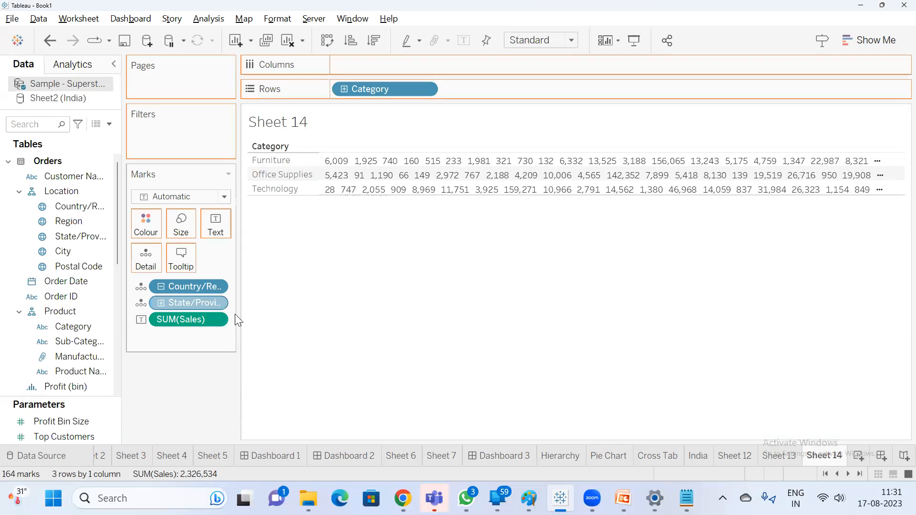
{"action": "left_click_drag", "start_coordinate": [187, 285], "coordinate": [191, 377]}
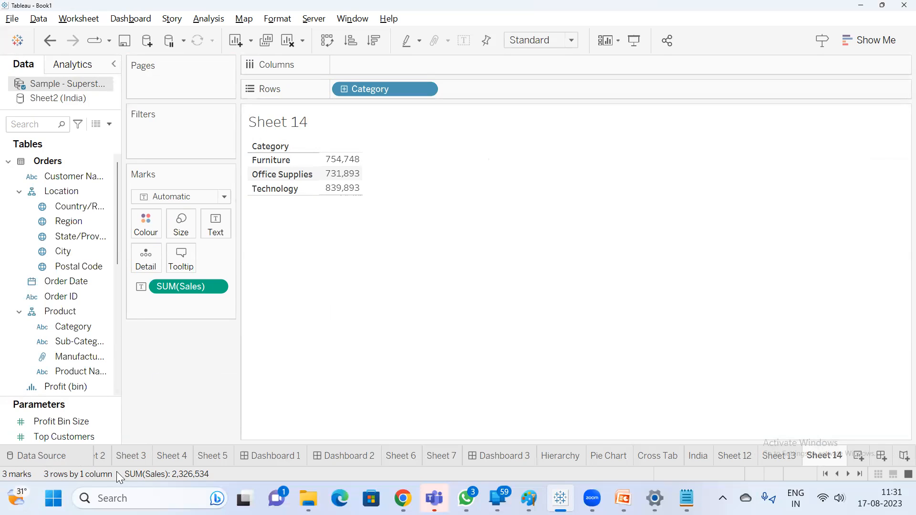
Step: View the performance tips slide in WhatsApp, then return to Tableau and add a new worksheet
{"action": "left_click", "coordinate": [466, 498]}
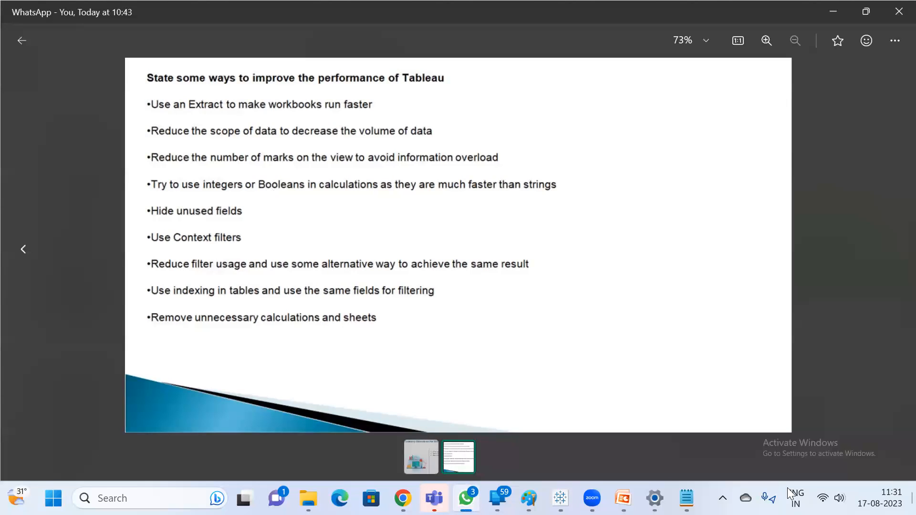
{"action": "left_click", "coordinate": [560, 498]}
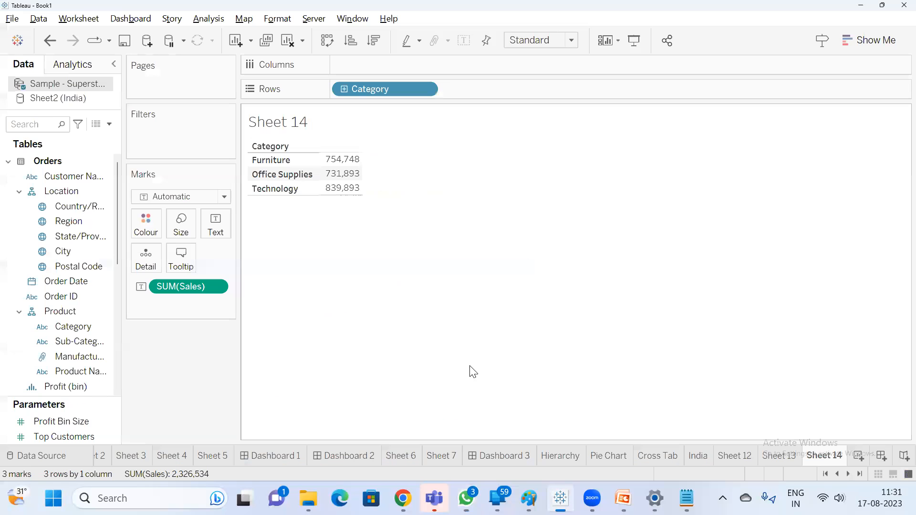
{"action": "left_click", "coordinate": [858, 456]}
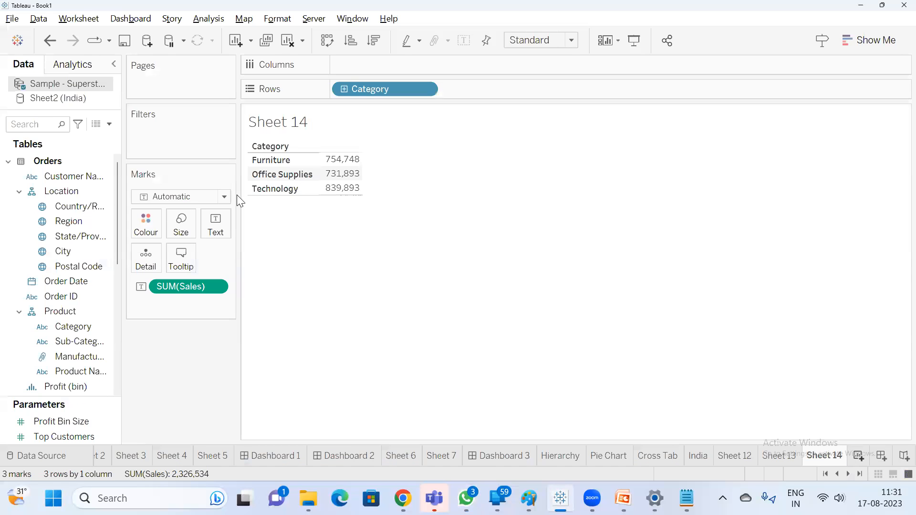
Step: Create the calculated field Calculation1 with the formula "if SUM([Sales])>20000 then TRUE else FALSE end"
{"action": "left_click", "coordinate": [109, 124]}
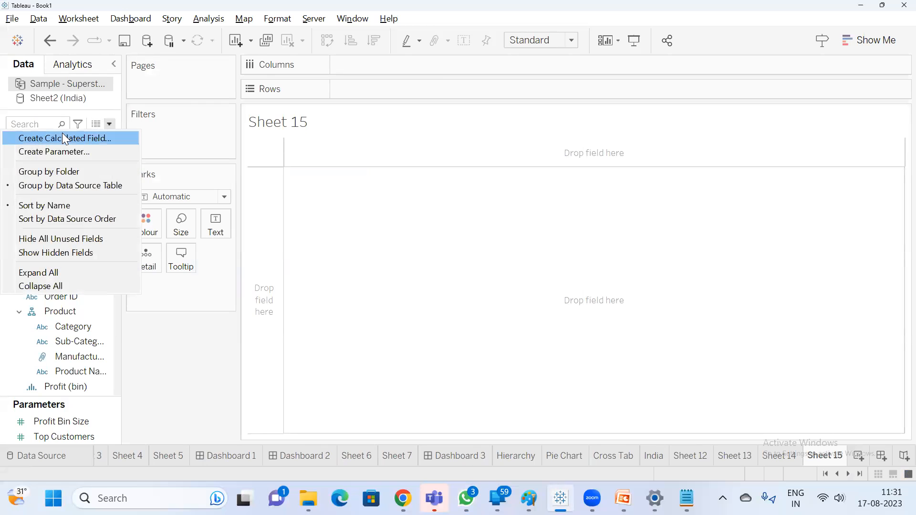
{"action": "left_click", "coordinate": [62, 138]}
{"action": "left_click", "coordinate": [445, 255]}
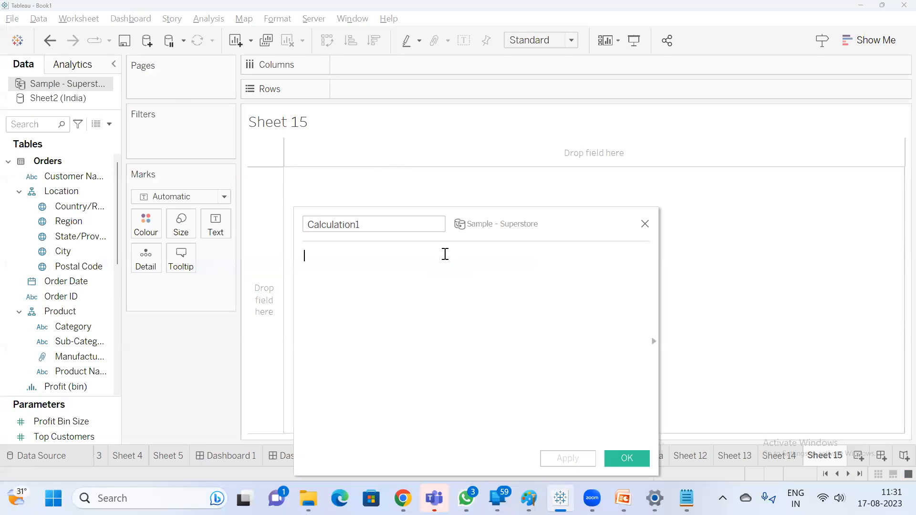
{"action": "type", "text": "a"}
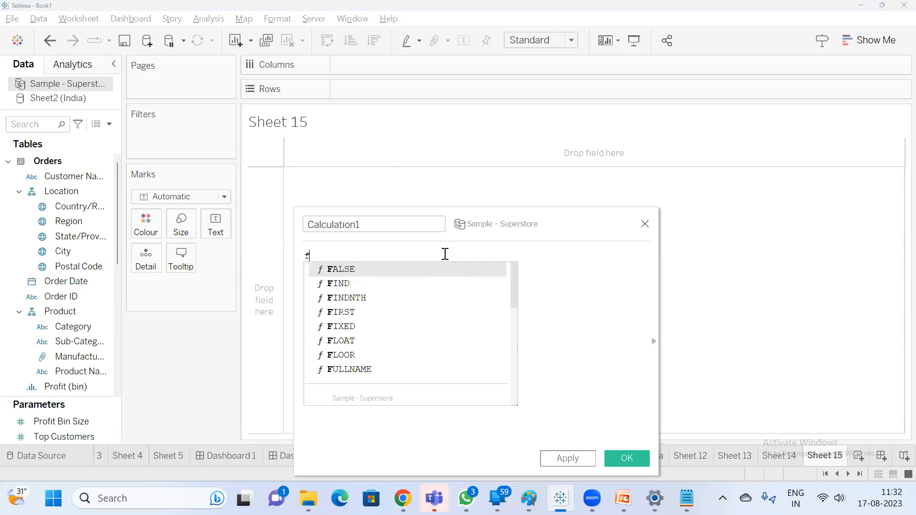
{"action": "key", "text": "BackSpace"}
{"action": "type", "text": "if SUM([Sales])"}
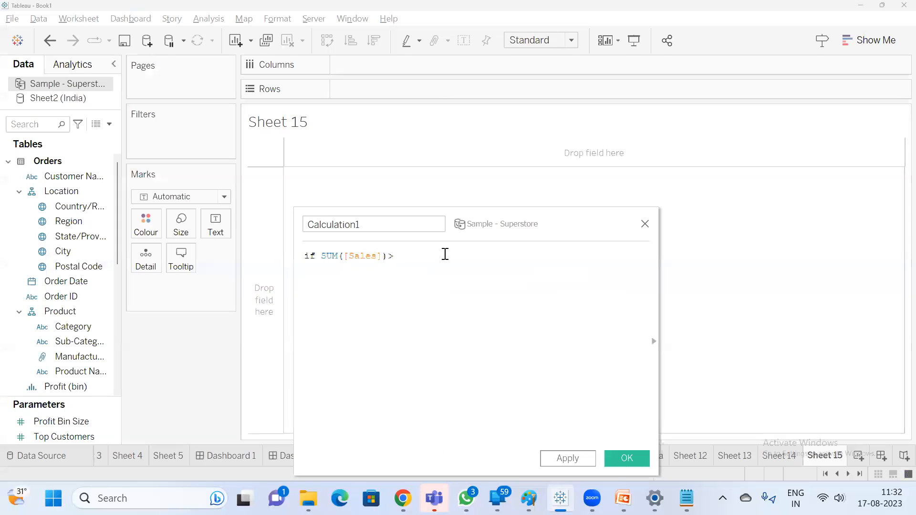
{"action": "type", "text": ">20000 then TRUE"}
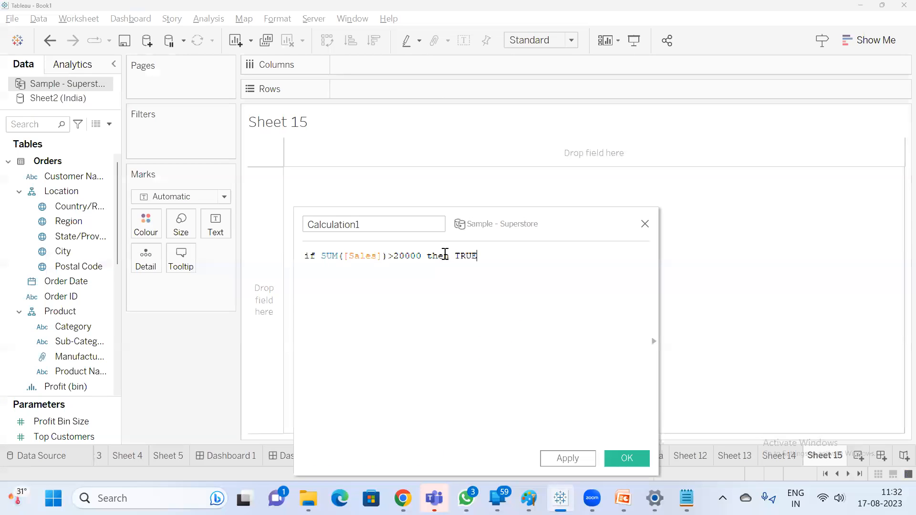
{"action": "type", "text": " else FALSE end"}
{"action": "left_click", "coordinate": [625, 458]}
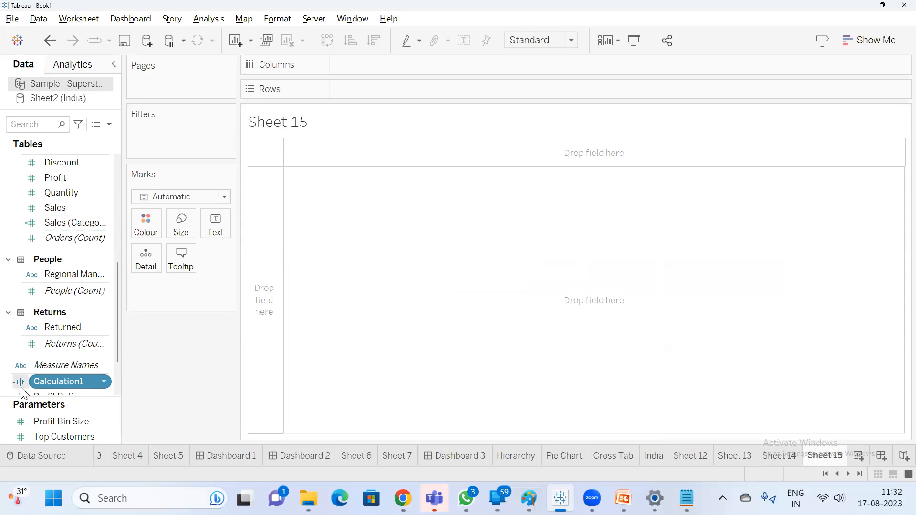
Step: Chart Sales by Sub-Category on the new worksheet and convert the chart to a text table
{"action": "left_click", "coordinate": [35, 125]}
{"action": "type", "text": "sa"}
{"action": "double_click", "coordinate": [62, 184]}
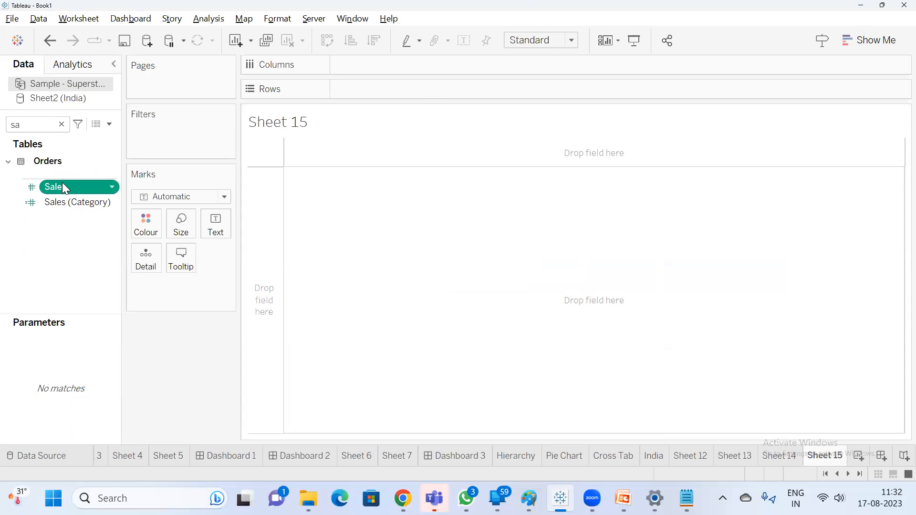
{"action": "left_click", "coordinate": [37, 126]}
{"action": "key", "text": "BackSpace"}
{"action": "type", "text": "ub"}
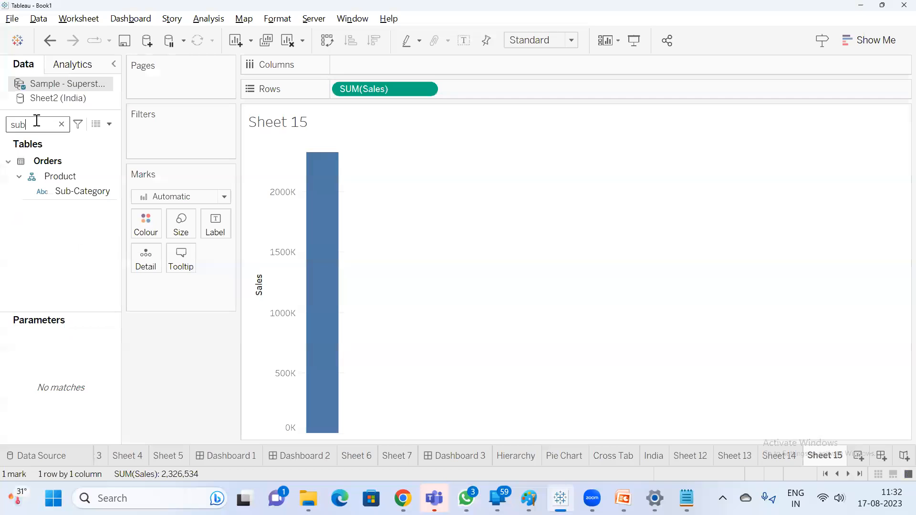
{"action": "double_click", "coordinate": [80, 191]}
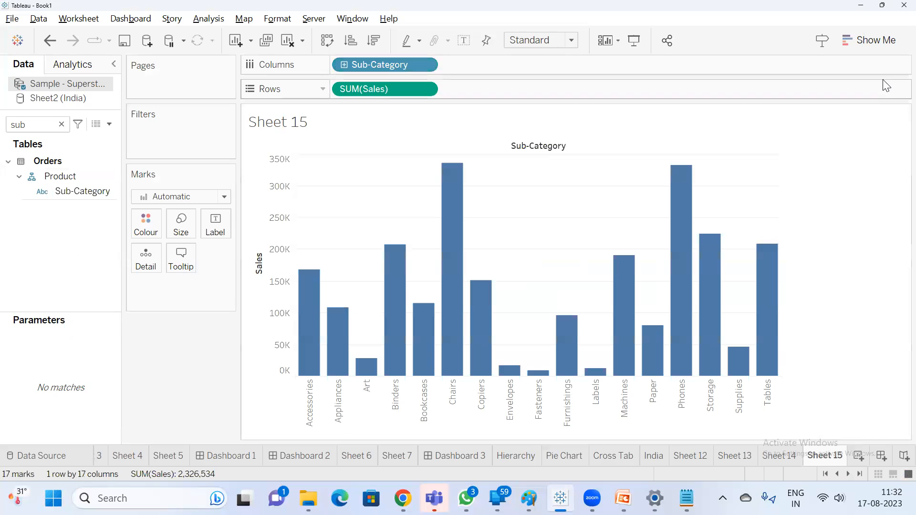
{"action": "left_click", "coordinate": [877, 45]}
{"action": "left_click", "coordinate": [797, 81]}
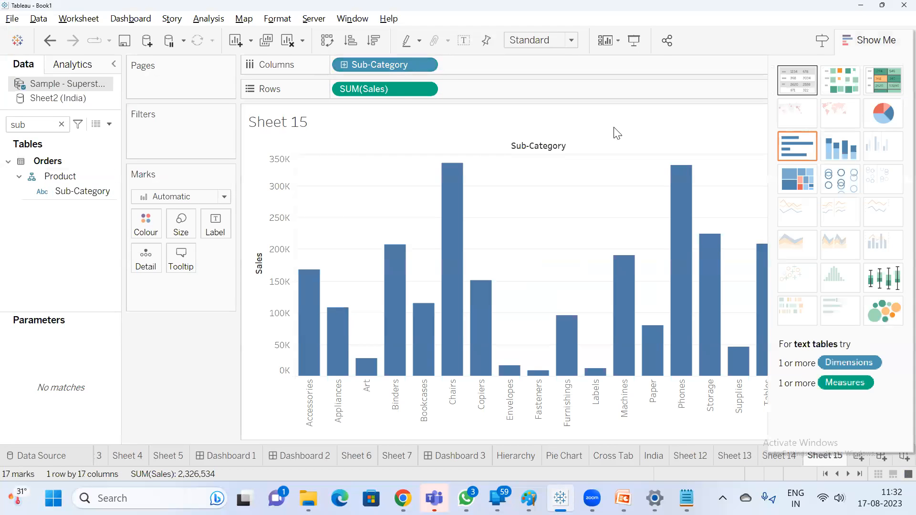
Step: Clear the field search, add Calculation1 to the view with its default placement, and undo that addition
{"action": "left_click", "coordinate": [28, 123]}
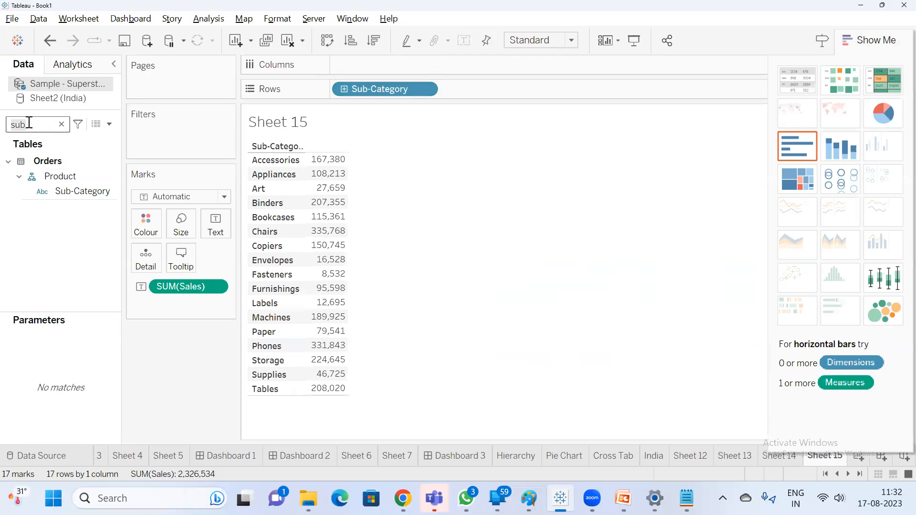
{"action": "key", "text": "BackSpace"}
{"action": "key", "text": "BackSpace"}
{"action": "key", "text": "BackSpace"}
{"action": "scroll", "coordinate": [52, 286], "scroll_direction": "down", "scroll_amount": 5}
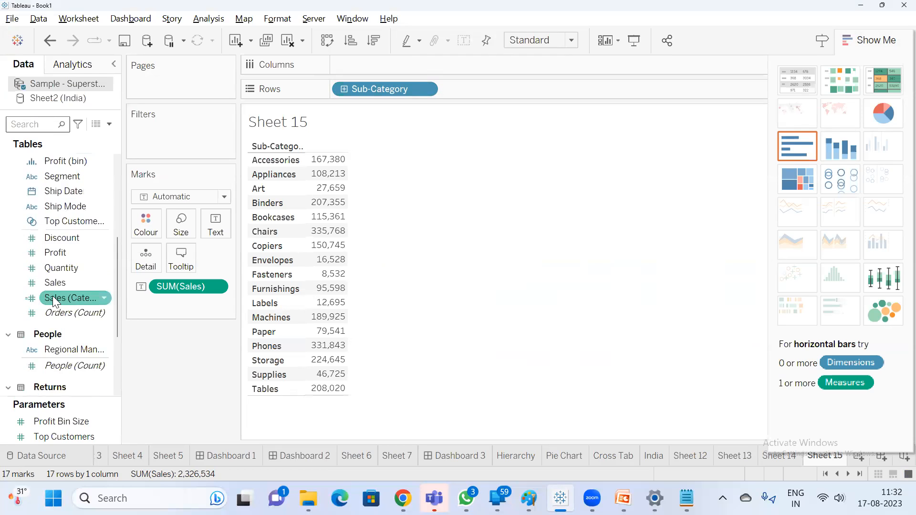
{"action": "scroll", "coordinate": [53, 296], "scroll_direction": "down", "scroll_amount": 3}
{"action": "double_click", "coordinate": [72, 383]}
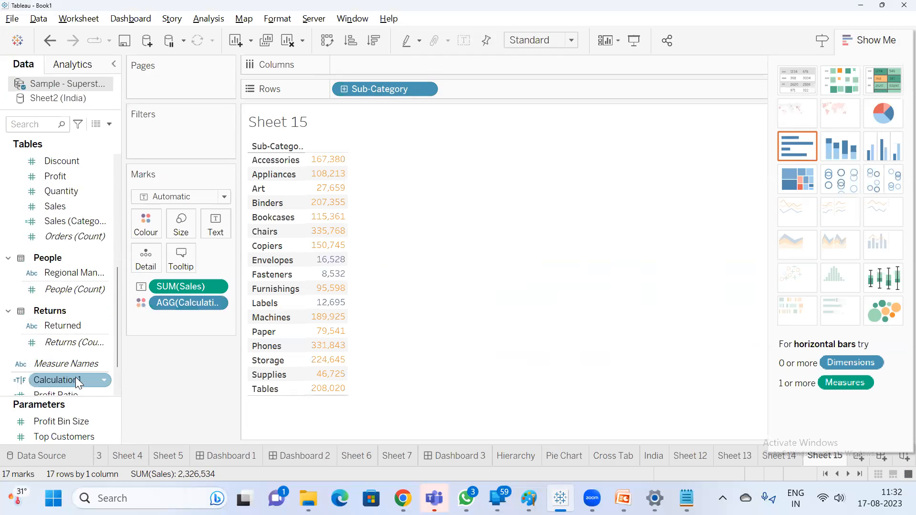
{"action": "left_click", "coordinate": [98, 364]}
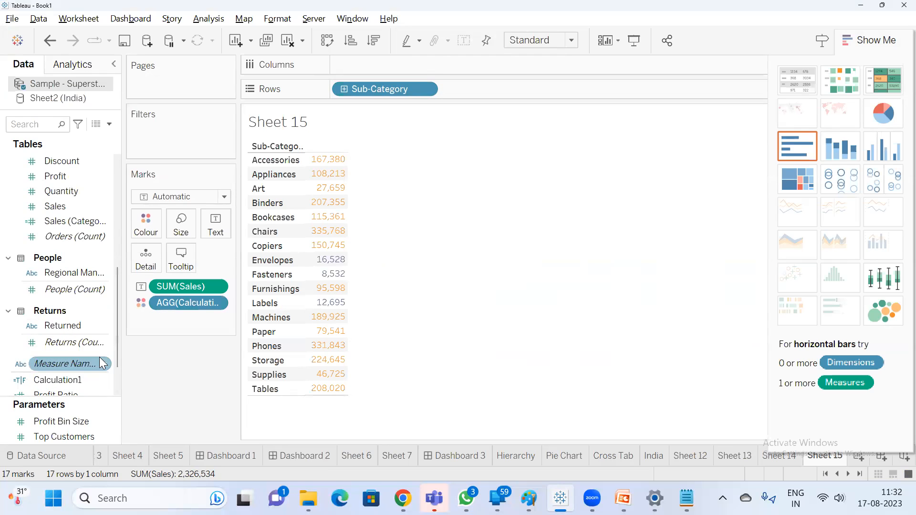
{"action": "key", "text": "ctrl+z"}
Step: Place Calculation1 on Rows after Sub-Category, close the chart suggestions, and inspect the Envelopes sales mark
{"action": "left_click_drag", "start_coordinate": [46, 377], "coordinate": [468, 89]}
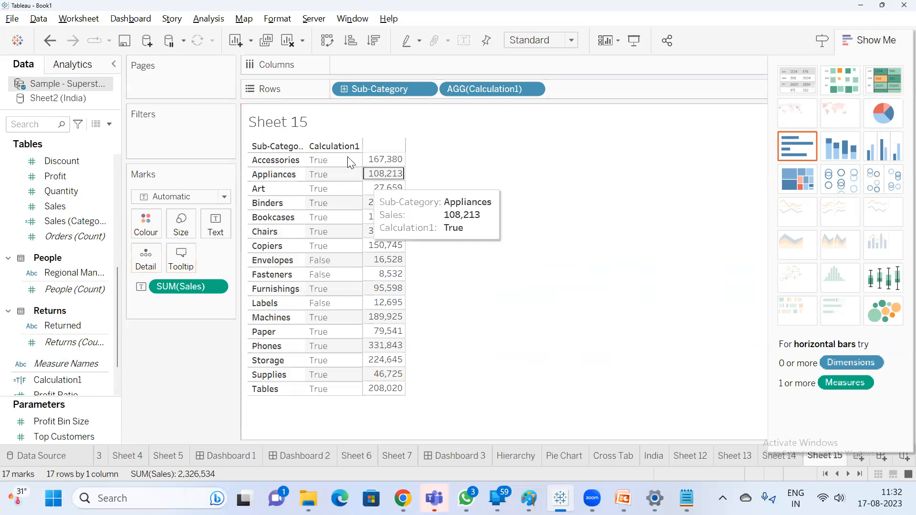
{"action": "left_click", "coordinate": [895, 51]}
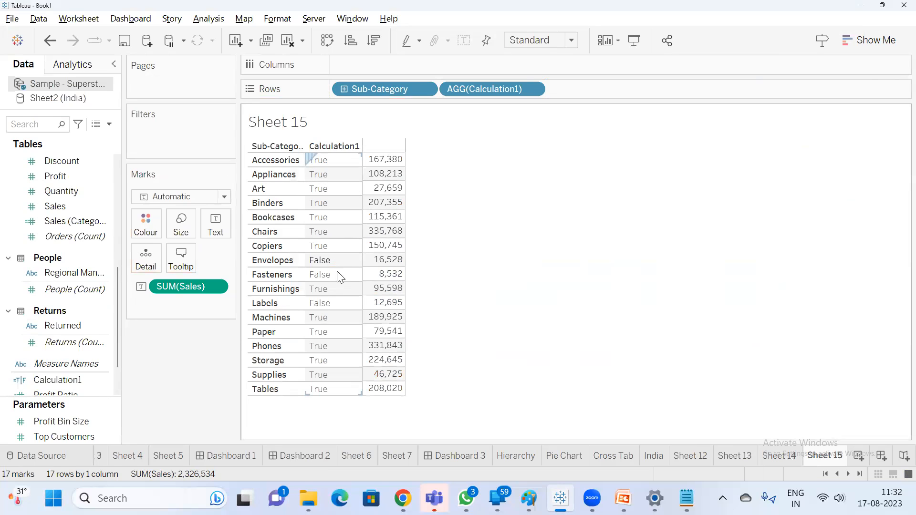
{"action": "left_click", "coordinate": [384, 260]}
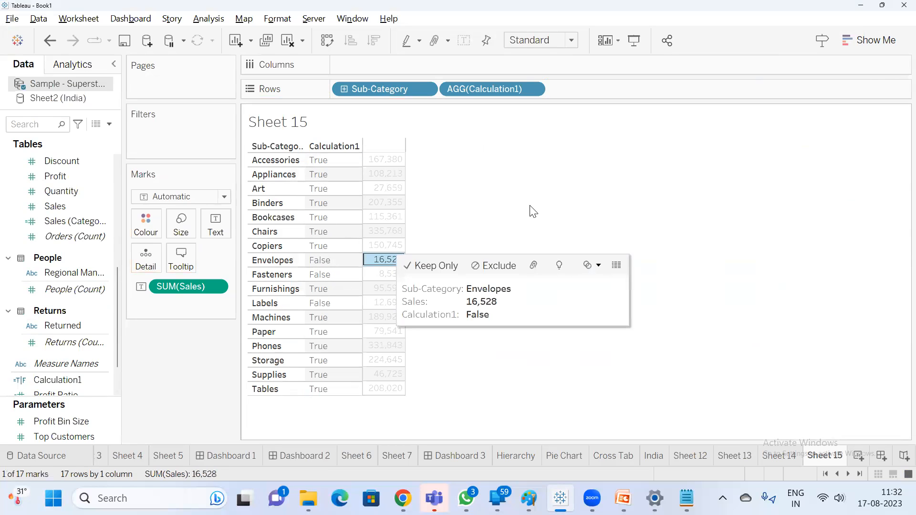
Step: Edit Calculation1 so it returns 'yes' instead of TRUE and 'No' instead of FALSE, and apply the change
{"action": "left_click", "coordinate": [533, 211]}
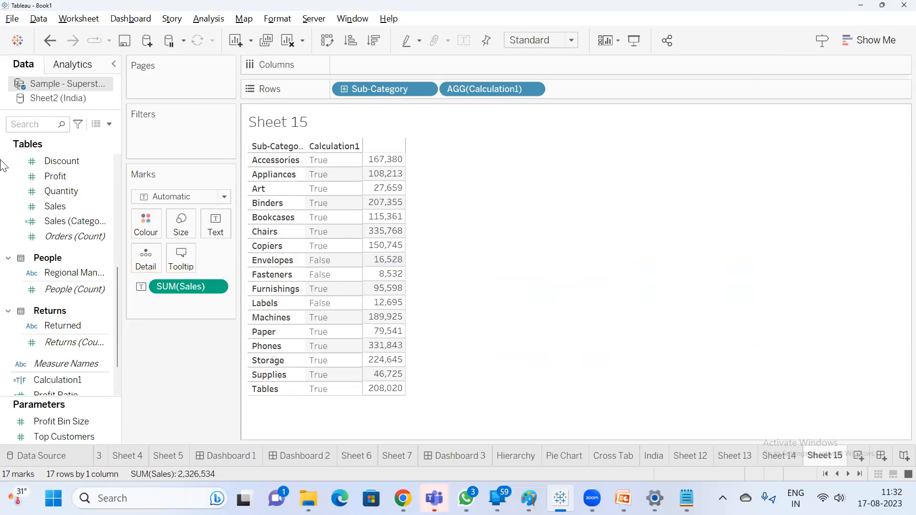
{"action": "right_click", "coordinate": [71, 385]}
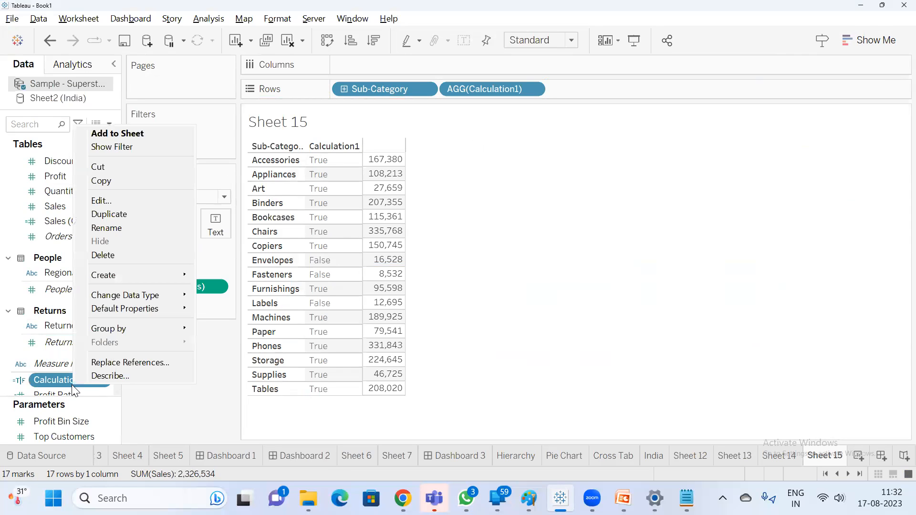
{"action": "left_click", "coordinate": [106, 200]}
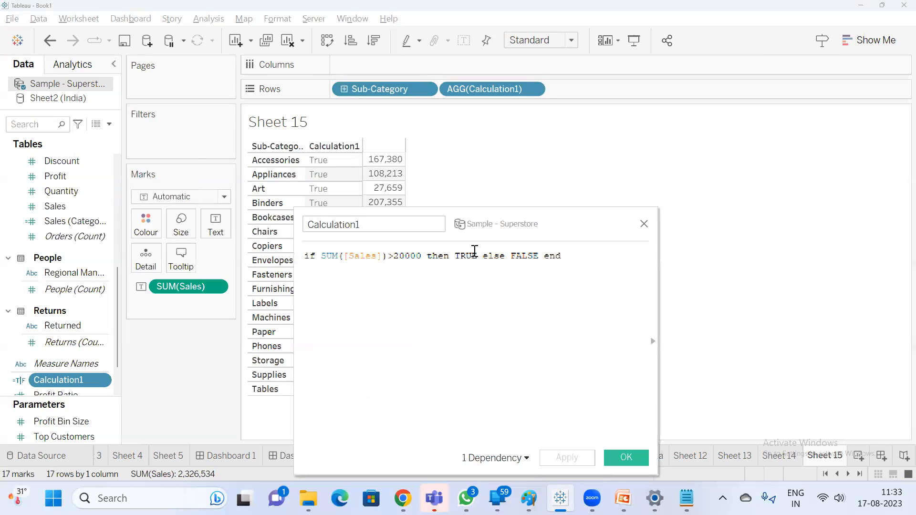
{"action": "double_click", "coordinate": [472, 257]}
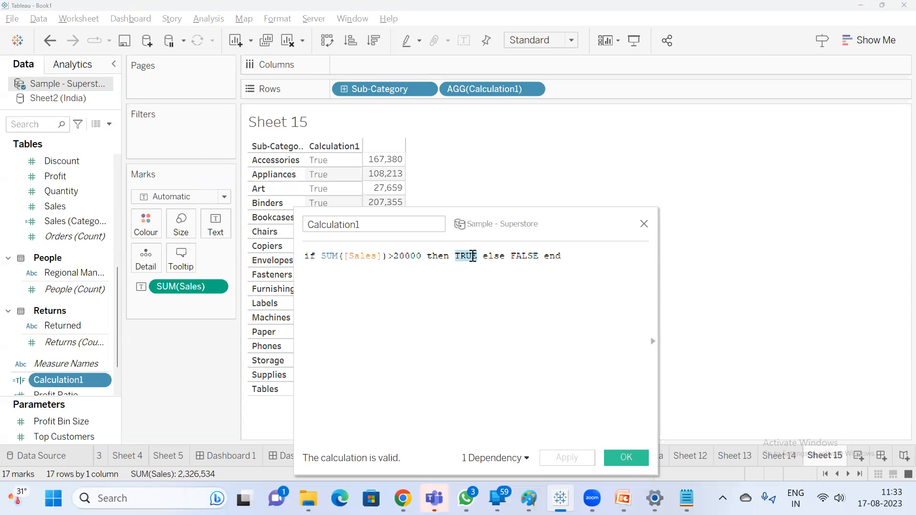
{"action": "type", "text": "''"}
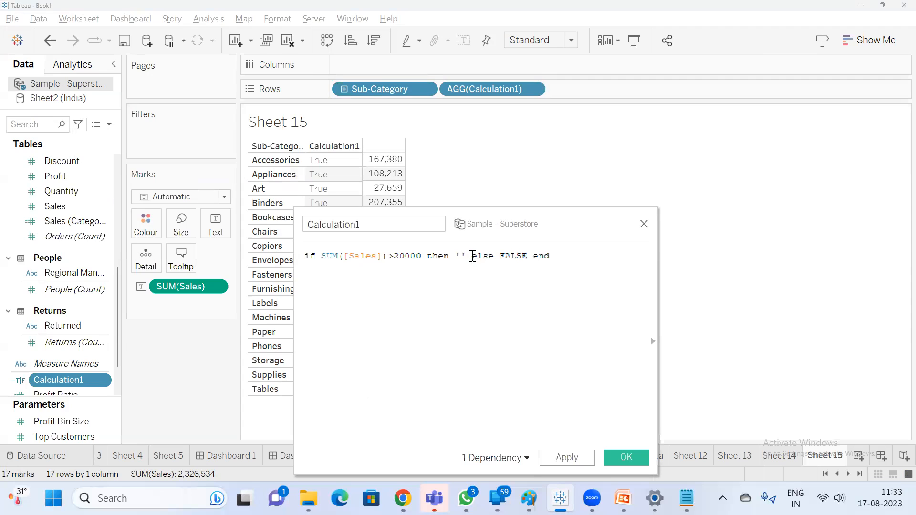
{"action": "type", "text": "yes"}
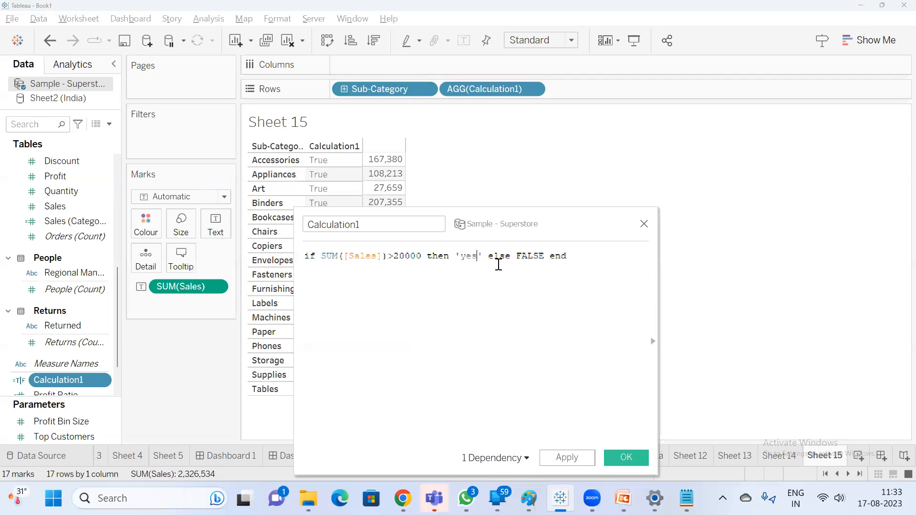
{"action": "double_click", "coordinate": [533, 257]}
{"action": "type", "text": "''"}
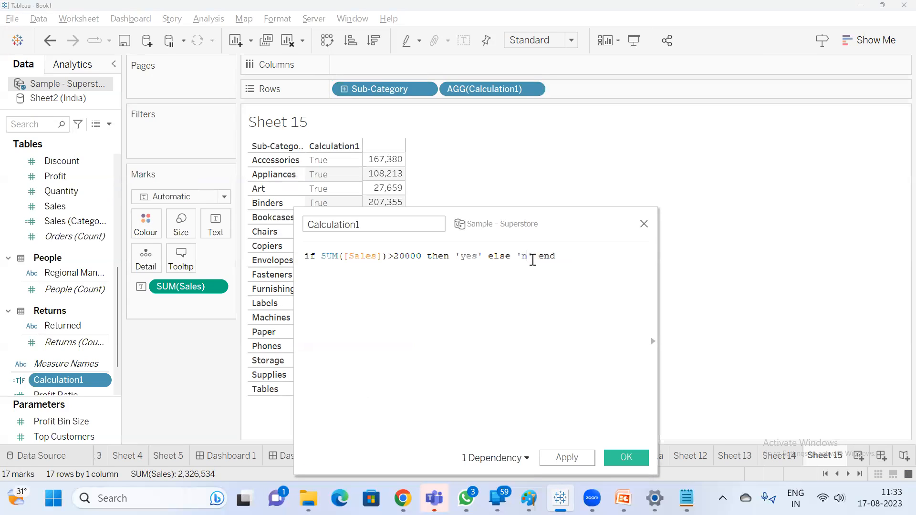
{"action": "key", "text": "Left"}
{"action": "type", "text": "No"}
{"action": "left_click", "coordinate": [615, 458]}
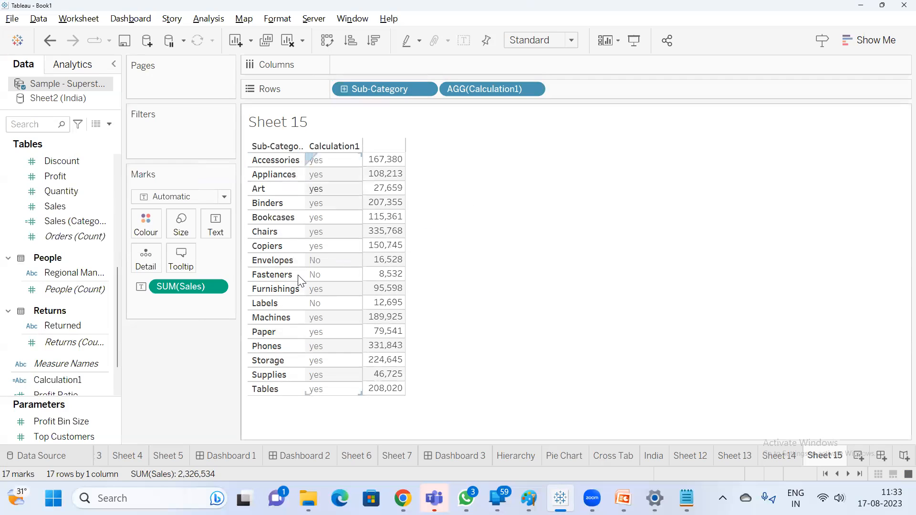
Step: Check the available options for the Calculation1 field and switch to the WhatsApp image listing ways to improve Tableau performance
{"action": "right_click", "coordinate": [68, 380]}
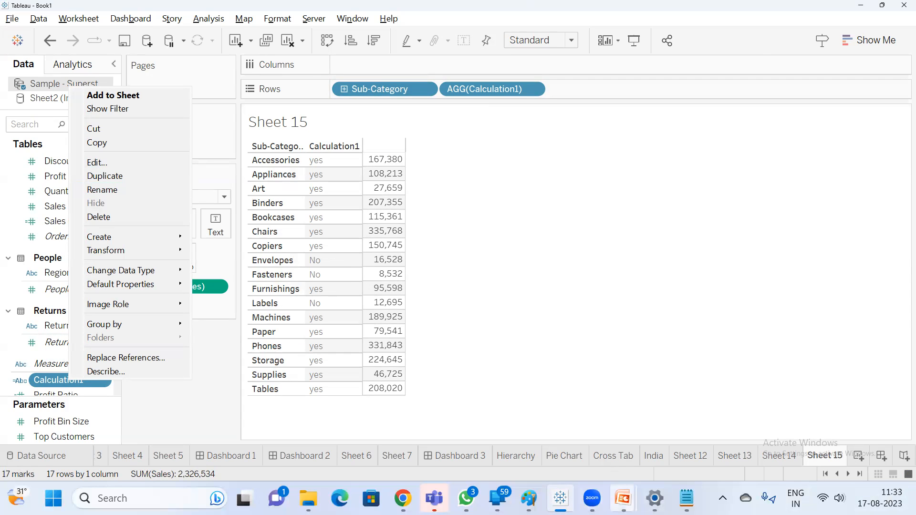
{"action": "mouse_move", "coordinate": [466, 498]}
{"action": "left_click", "coordinate": [446, 432]}
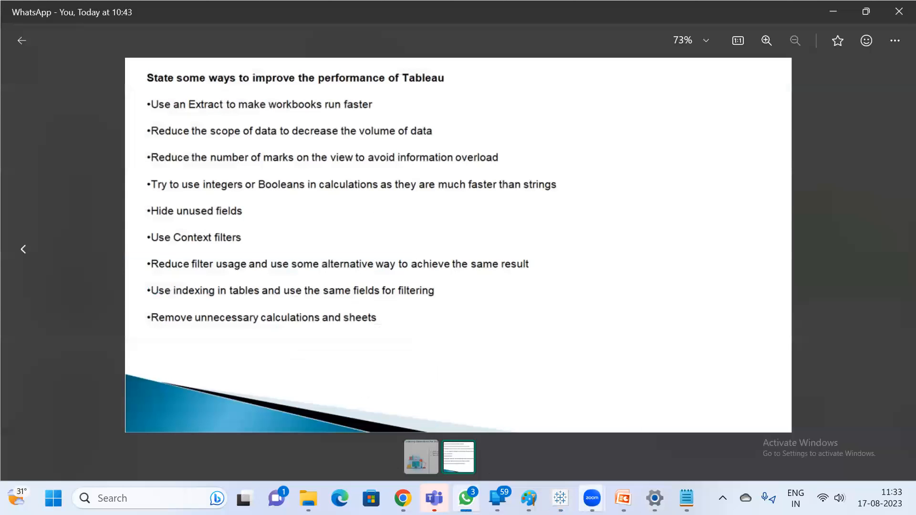
Step: Switch to Notepad, replace all the notes with "context" and "Auxillary table" on separate lines, and return to the performance slide in WhatsApp
{"action": "left_click", "coordinate": [686, 498]}
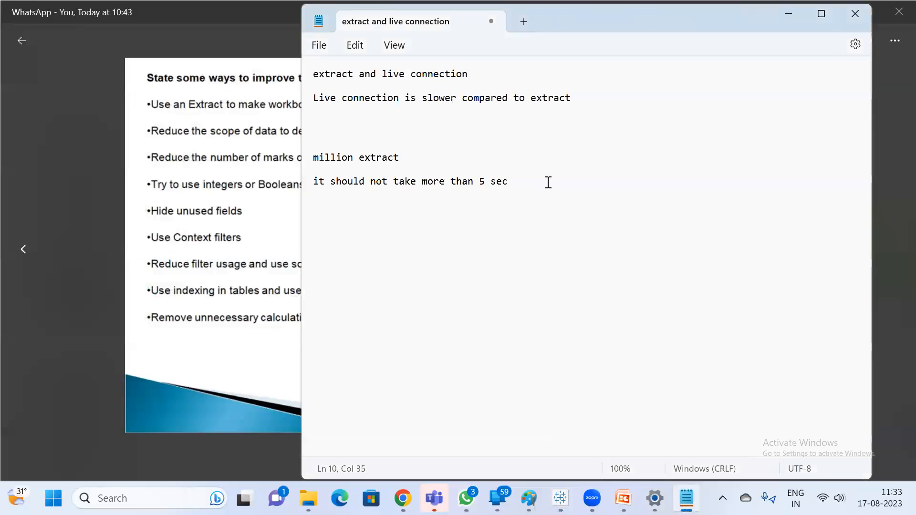
{"action": "key", "text": "ctrl+a"}
{"action": "type", "text": "c"}
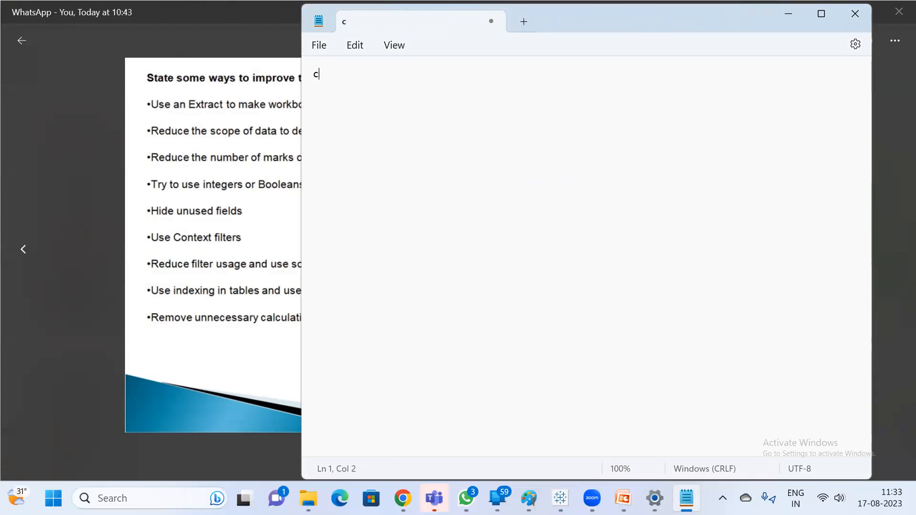
{"action": "type", "text": "ontext"}
{"action": "key", "text": "Return"}
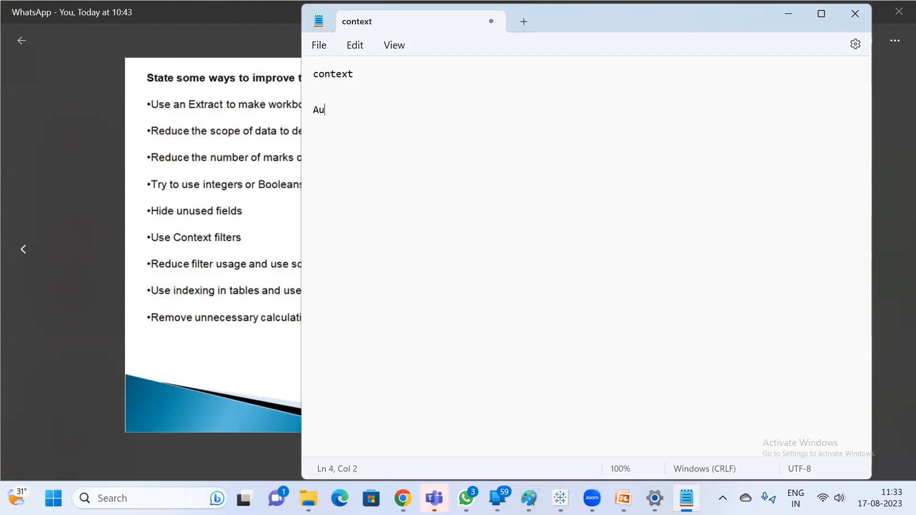
{"action": "type", "text": "Auxila"}
{"action": "type", "text": "ary table"}
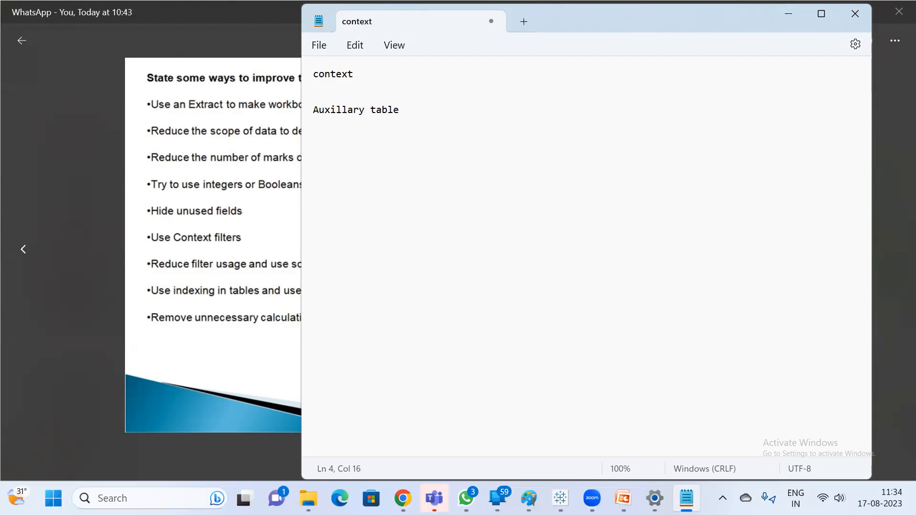
{"action": "left_click", "coordinate": [213, 245]}
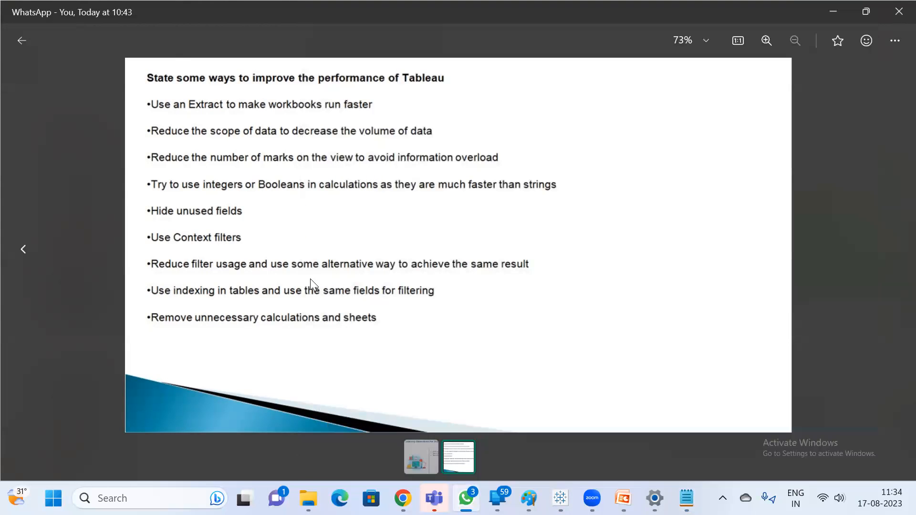